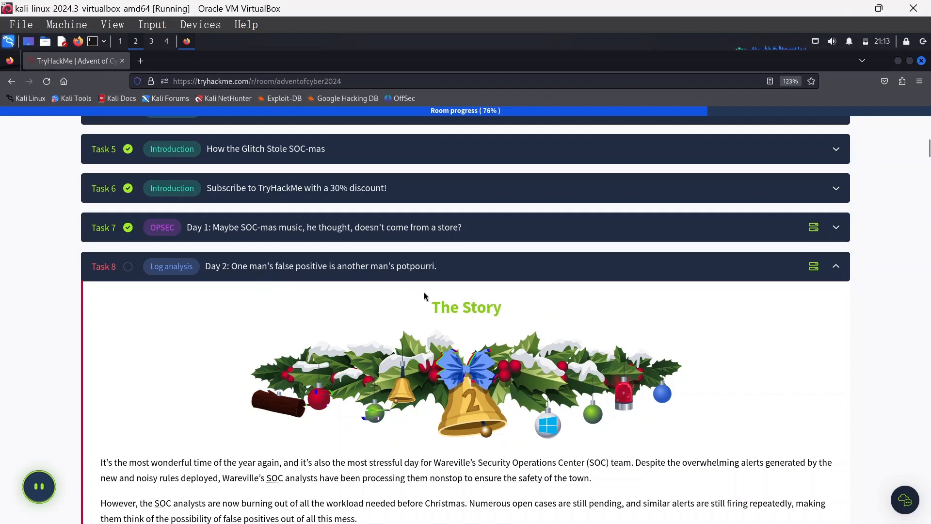
# - Ask the Echo assistant "what is SIEM" while reading the Day 2 task's True Positives or False Positives section, and collapse the chat
pyautogui.scroll(-3, 424, 296)
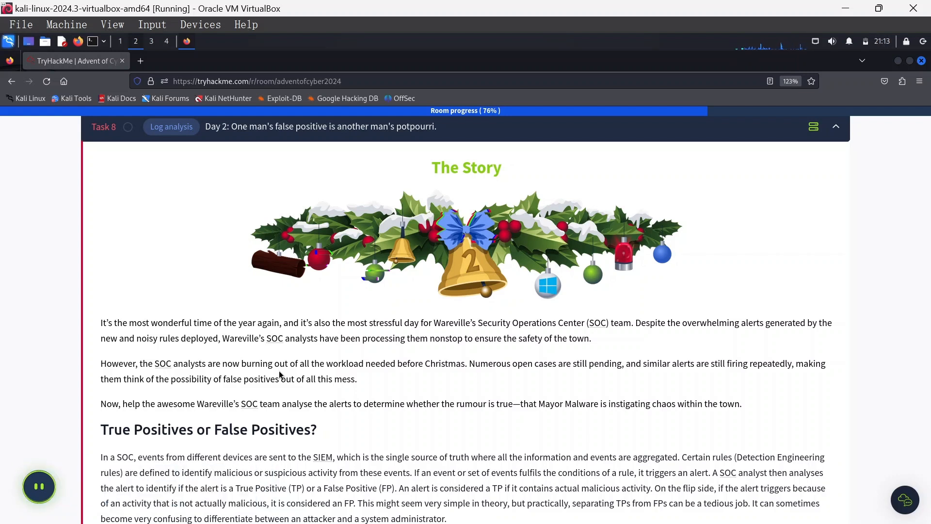
pyautogui.scroll(-3, 252, 346)
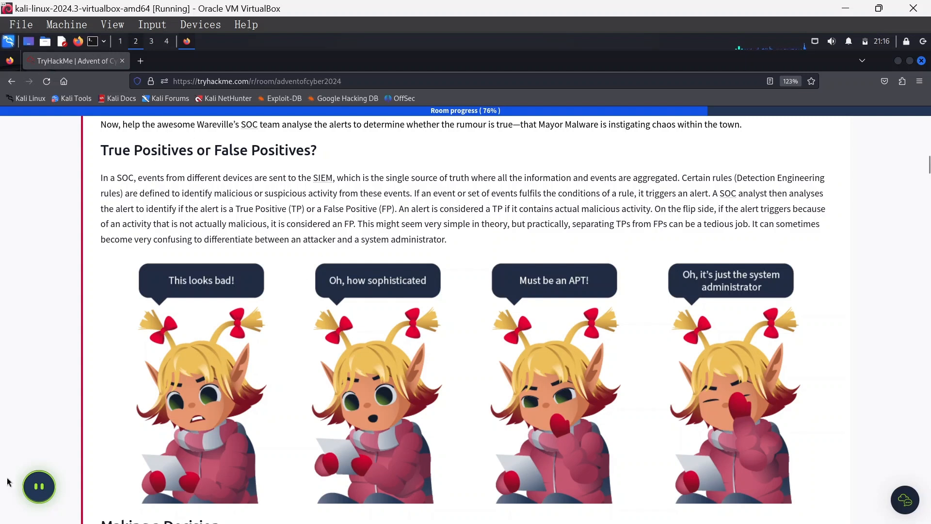
pyautogui.click(35, 490)
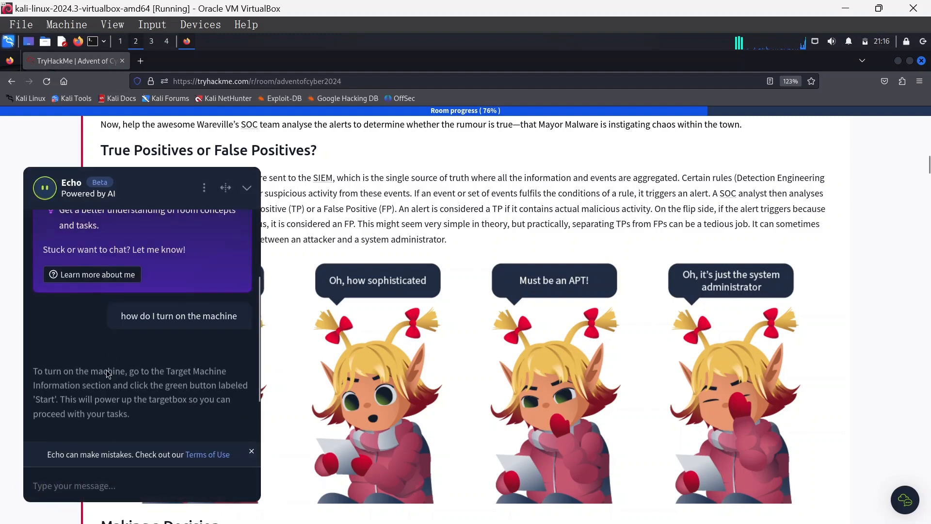
pyautogui.click(75, 479)
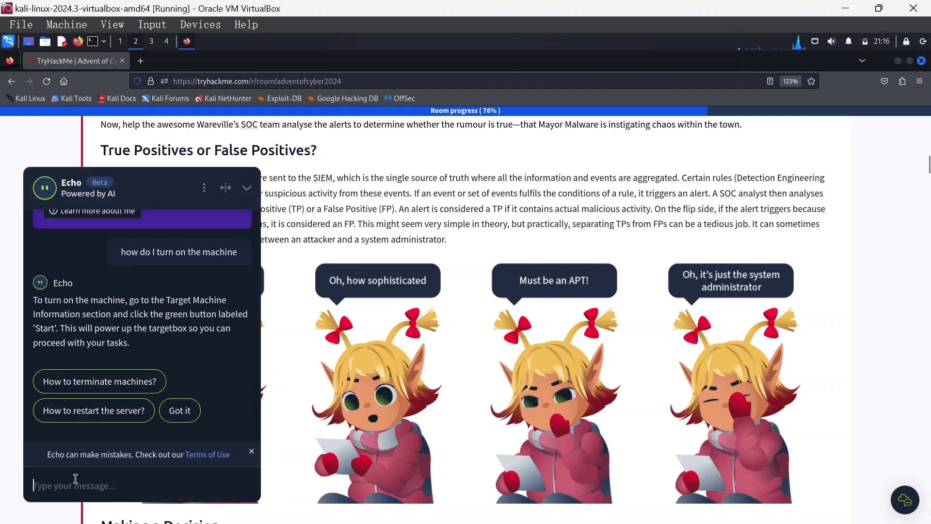
pyautogui.write('what is')
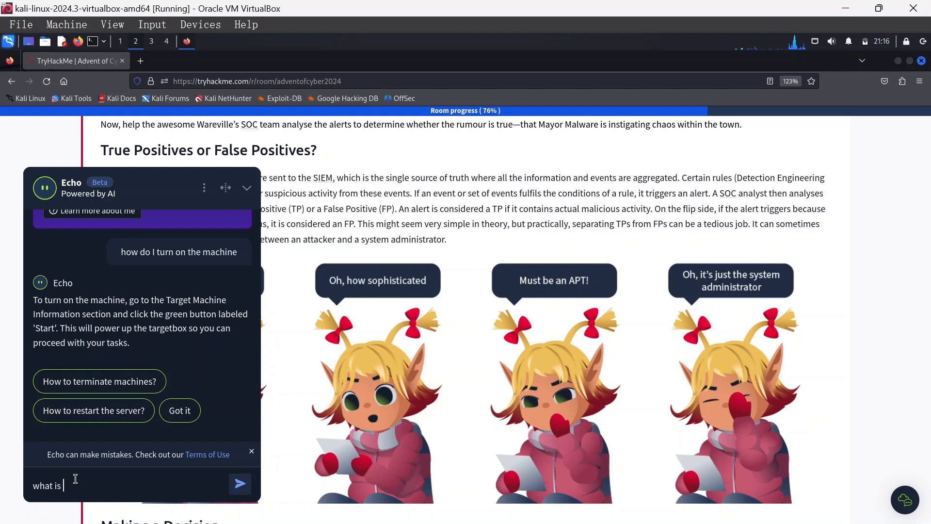
pyautogui.press('capslock')
pyautogui.write('SIE')
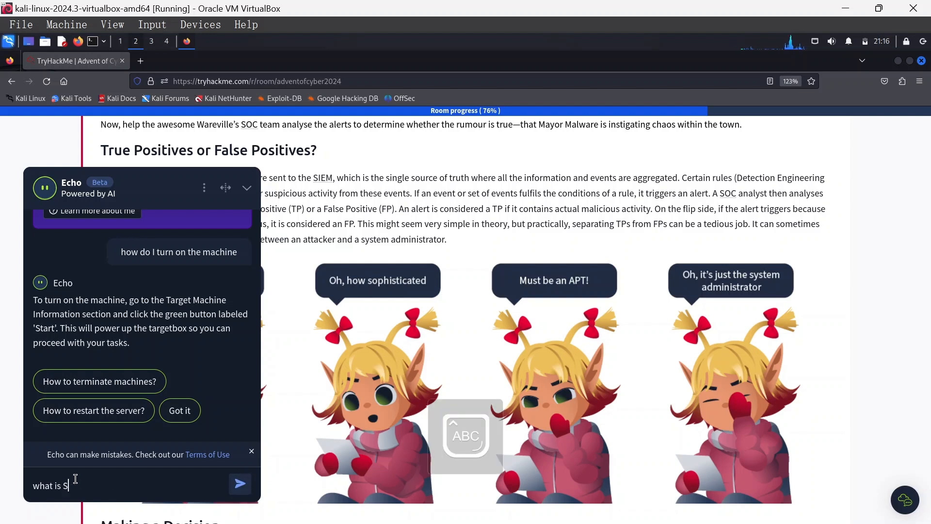
pyautogui.write('M')
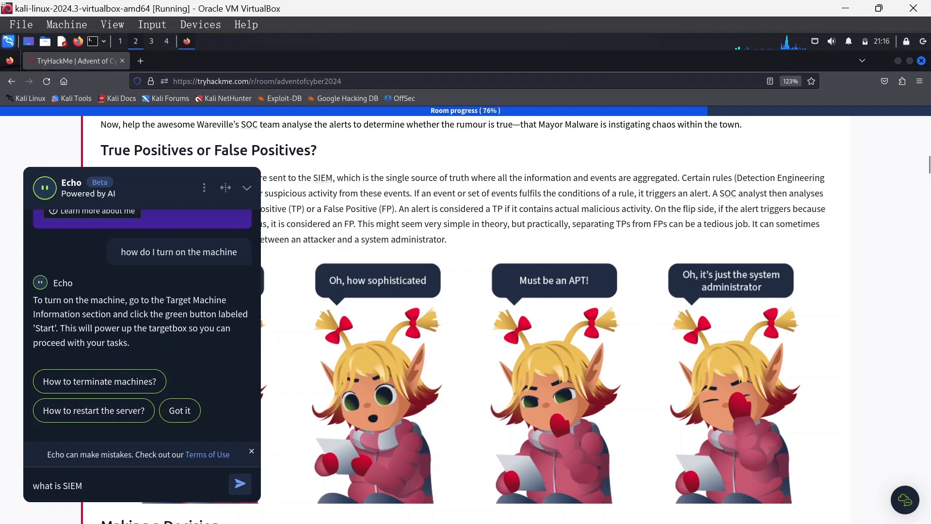
pyautogui.click(237, 484)
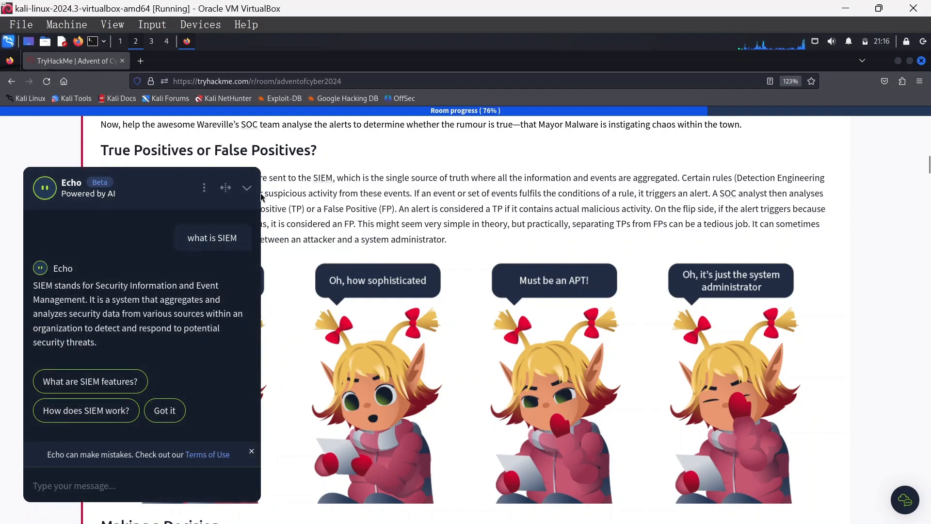
pyautogui.click(246, 189)
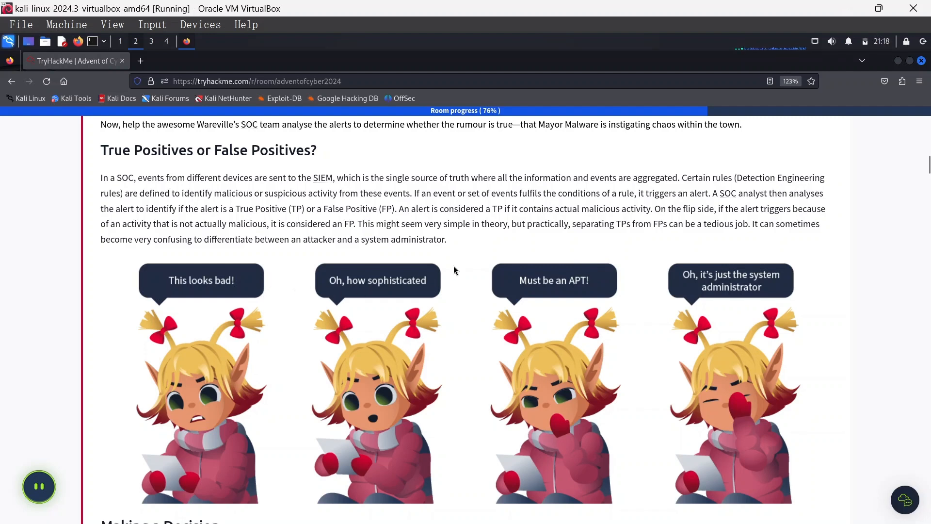
# - Read the Day 2 guidance on making a decision, covering the SOC superpower, context and correlation
pyautogui.scroll(-8, 443, 283)
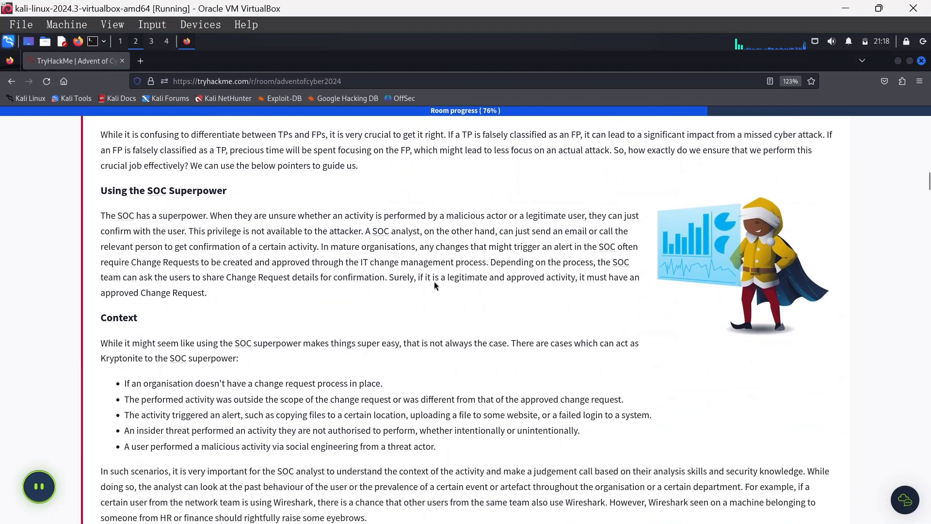
pyautogui.scroll(1, 423, 287)
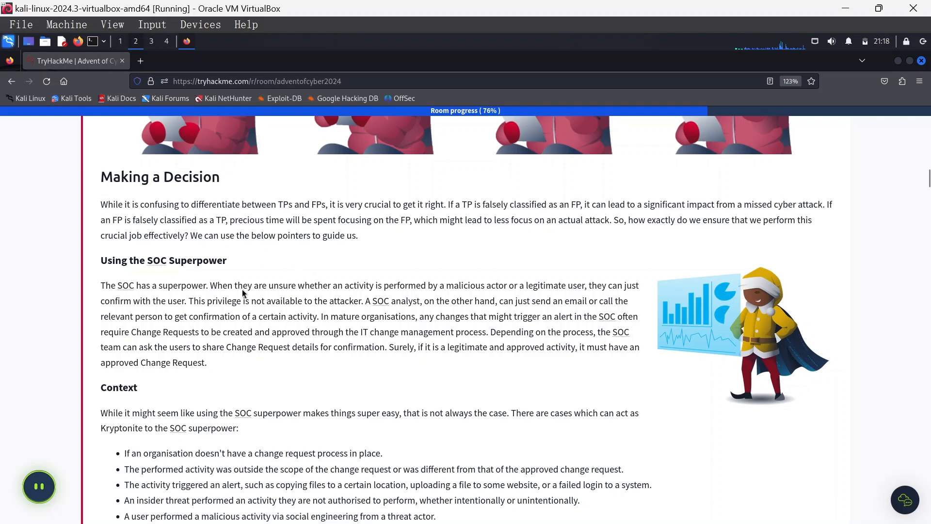
pyautogui.scroll(-3, 234, 289)
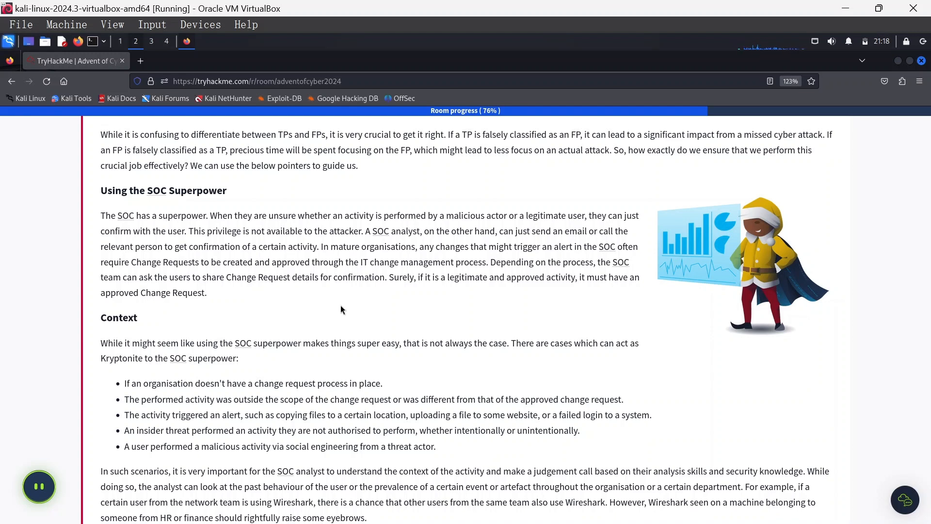
pyautogui.scroll(-3, 336, 304)
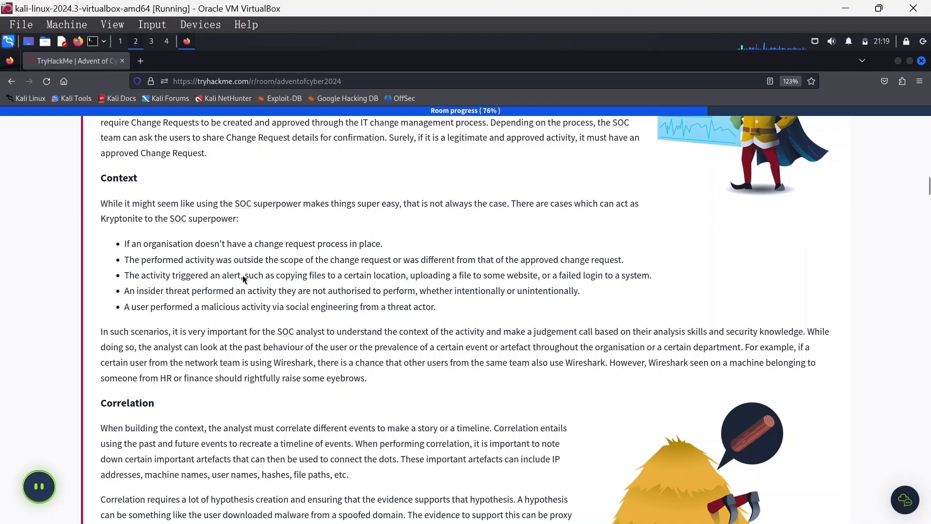
pyautogui.scroll(3, 218, 237)
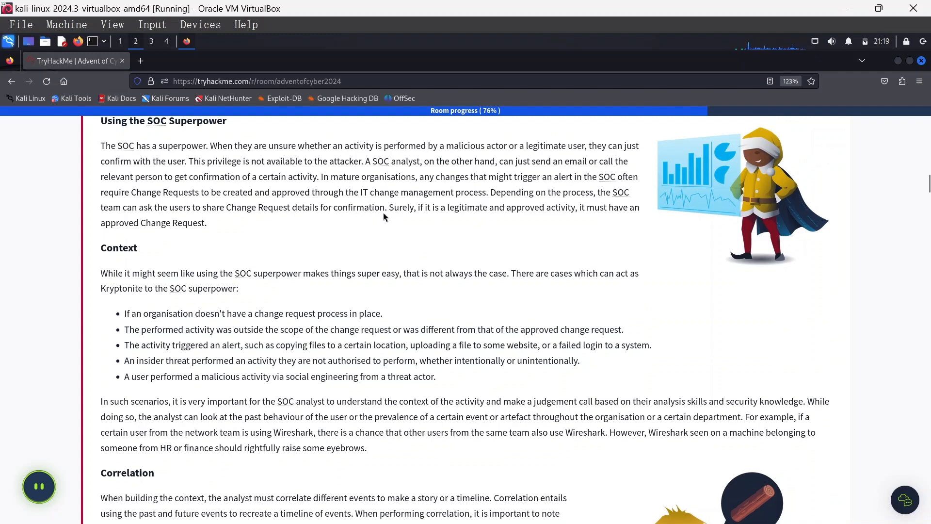
pyautogui.scroll(-15, 349, 264)
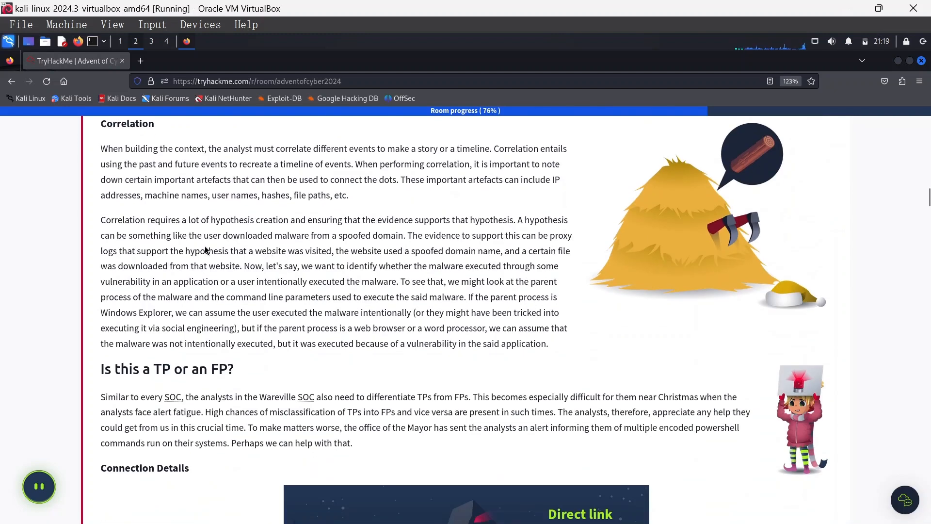
pyautogui.scroll(2, 210, 250)
pyautogui.scroll(3, 242, 296)
pyautogui.scroll(1, 251, 307)
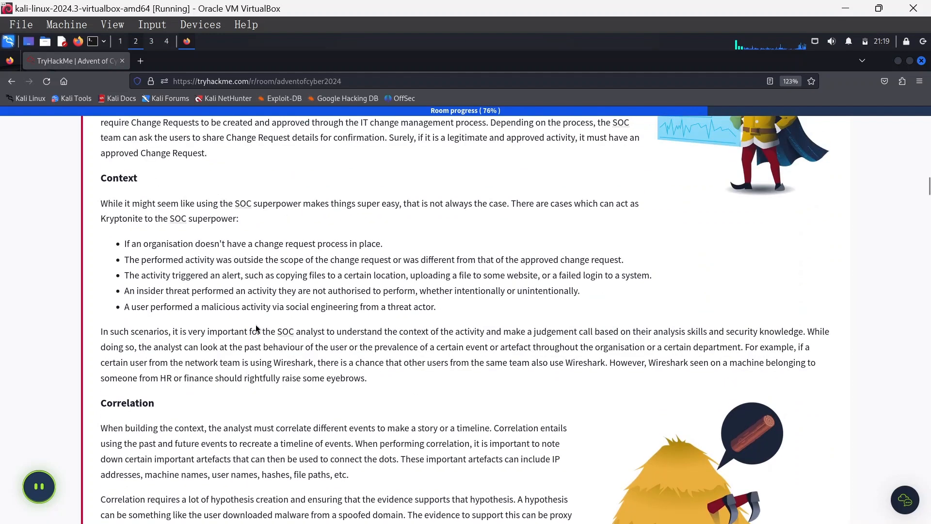
pyautogui.scroll(-4, 255, 324)
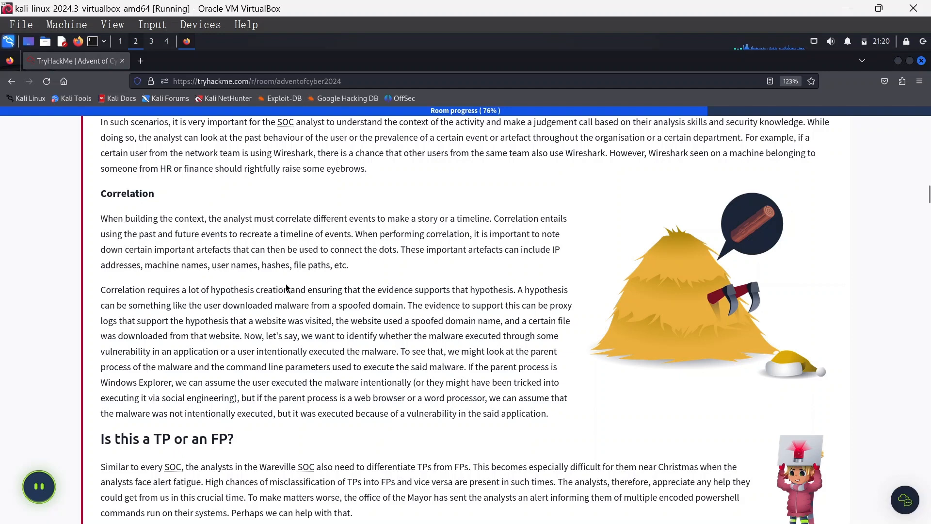
pyautogui.scroll(-3, 334, 347)
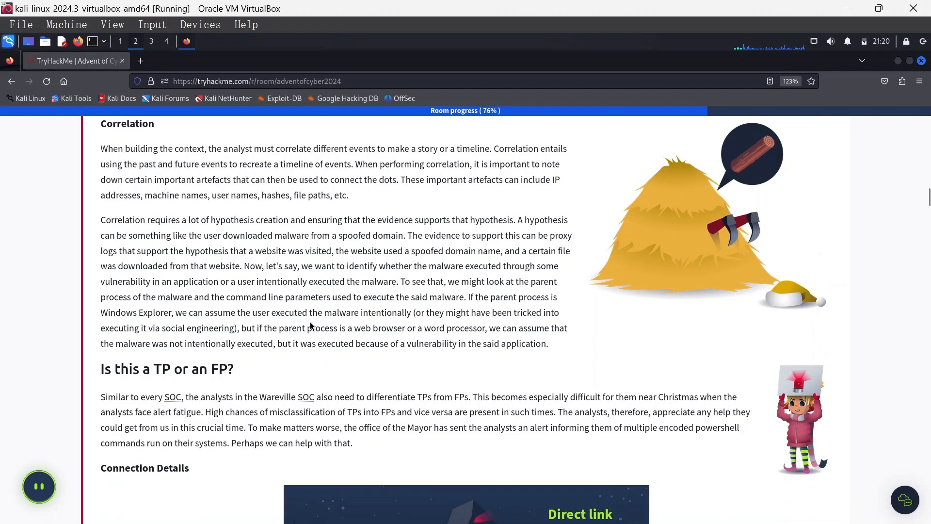
# - Review the Connection Details of the Day 2 task and start its attached Elastic SIEM machine
pyautogui.scroll(-9, 272, 334)
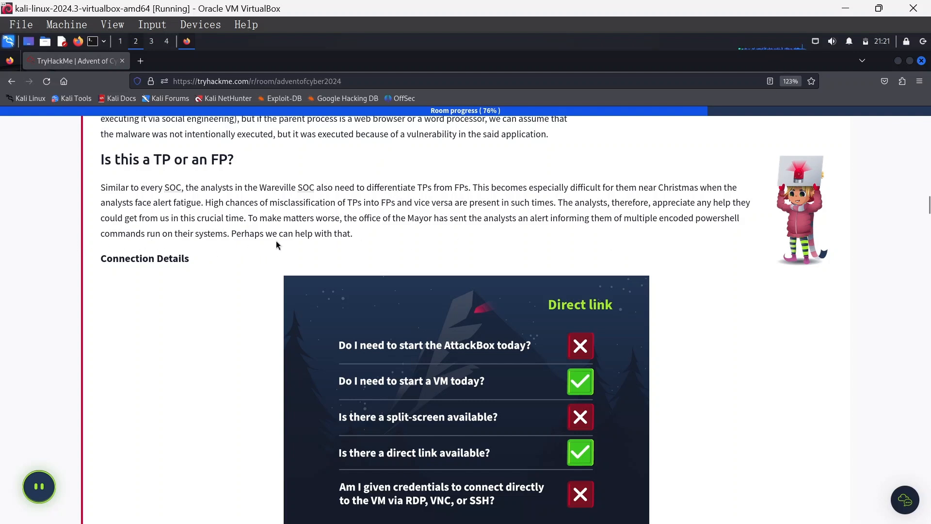
pyautogui.scroll(-2, 347, 255)
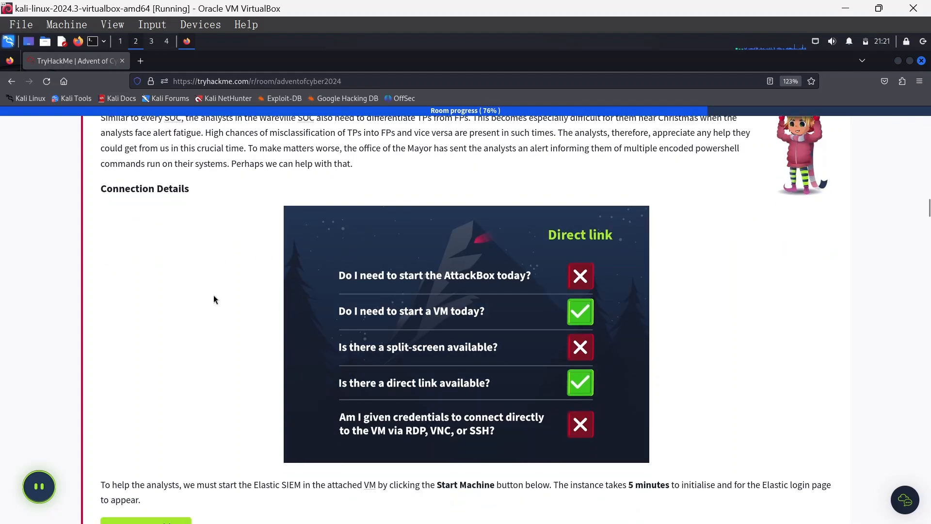
pyautogui.scroll(-2, 215, 300)
pyautogui.scroll(2, 222, 293)
pyautogui.scroll(-2, 222, 293)
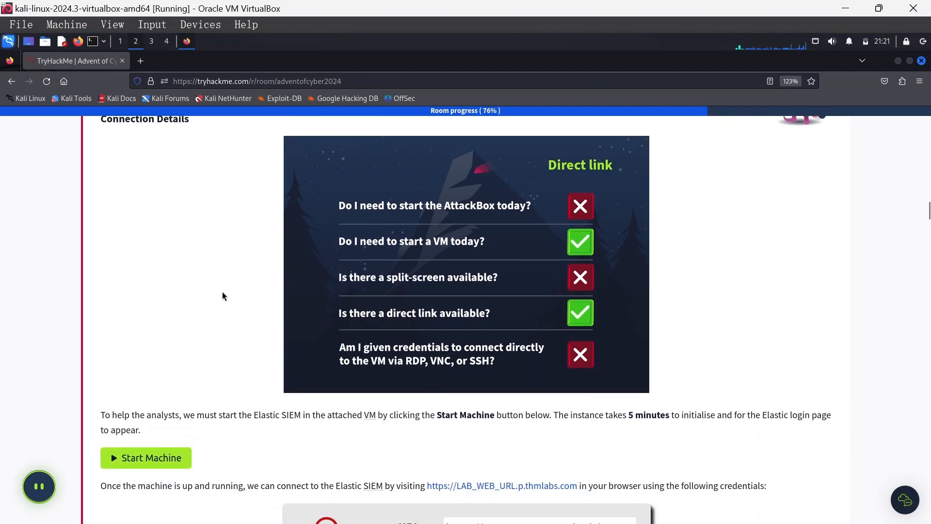
pyautogui.scroll(2, 582, 226)
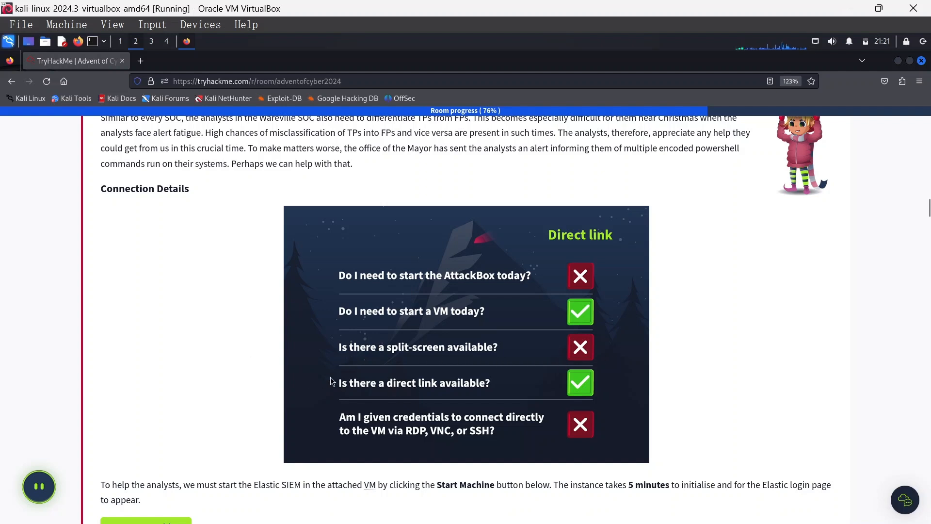
pyautogui.scroll(-2, 457, 385)
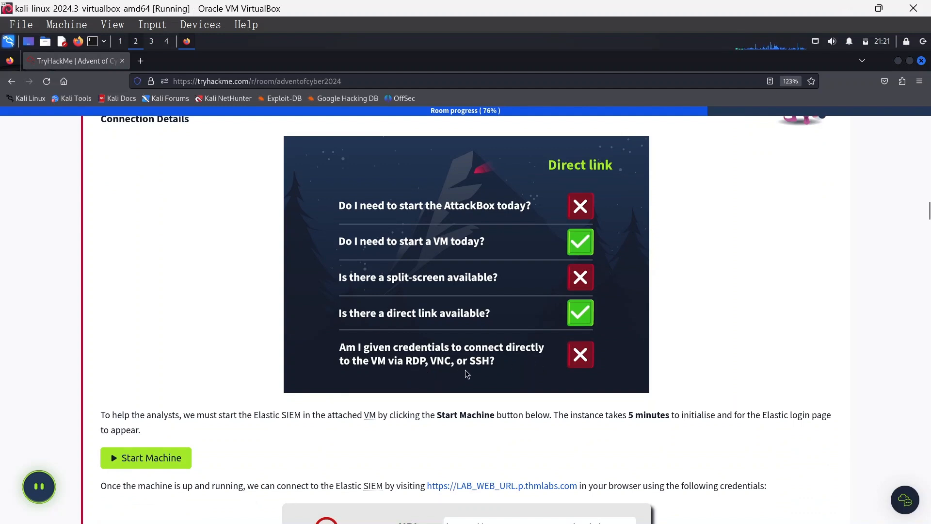
pyautogui.scroll(-2, 599, 190)
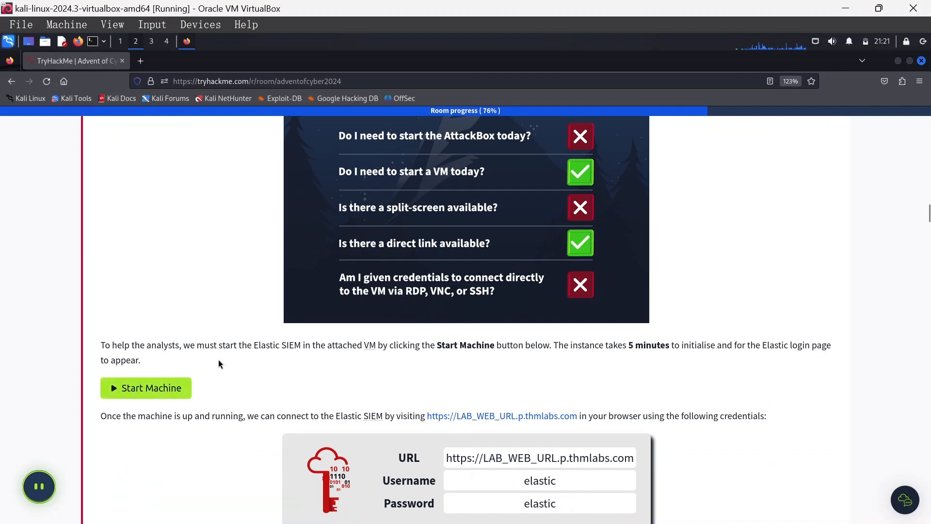
pyautogui.scroll(-4, 231, 352)
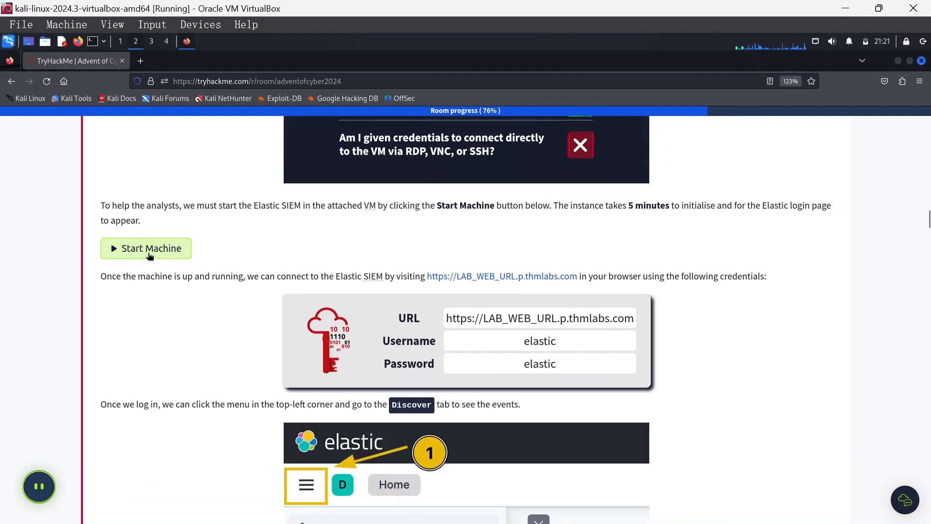
pyautogui.click(150, 252)
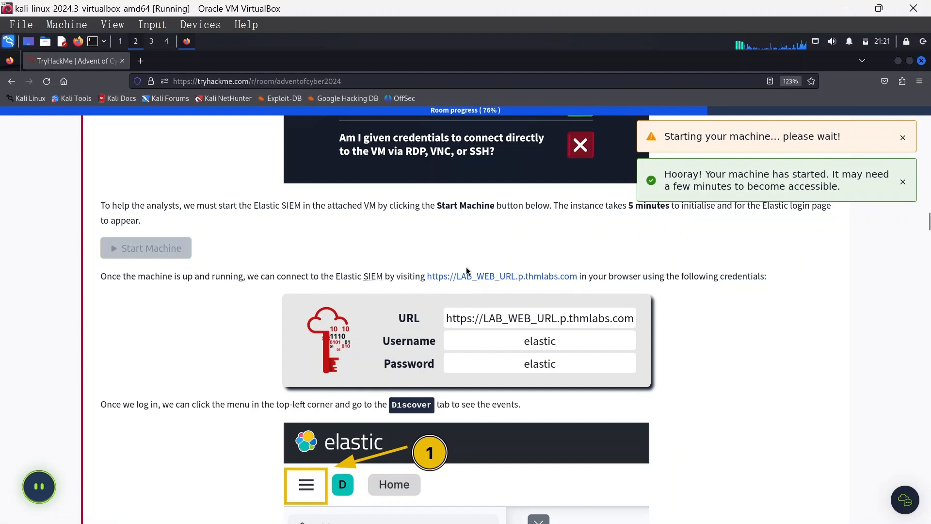
# - Check the Target Machine Information and the Day 2 instructions for the started machine's Elastic SIEM link
pyautogui.tripleClick(421, 280)
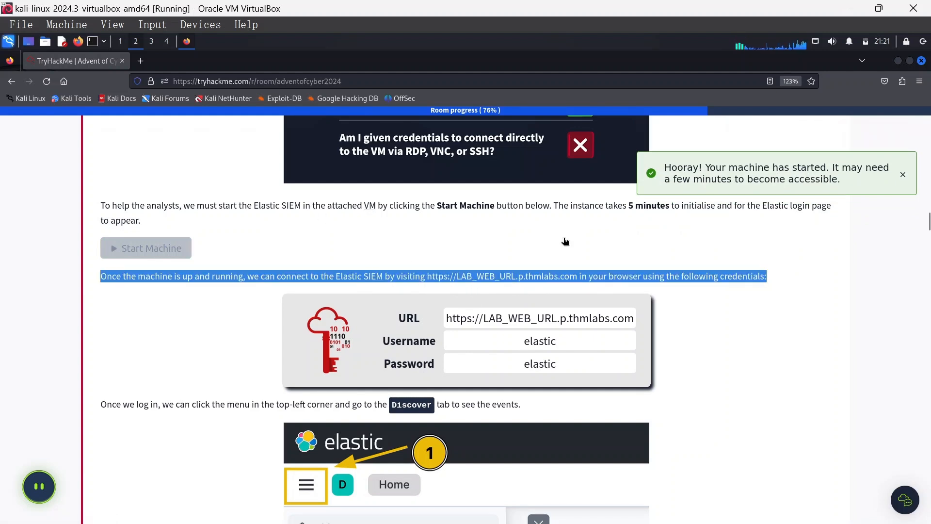
pyautogui.click(547, 260)
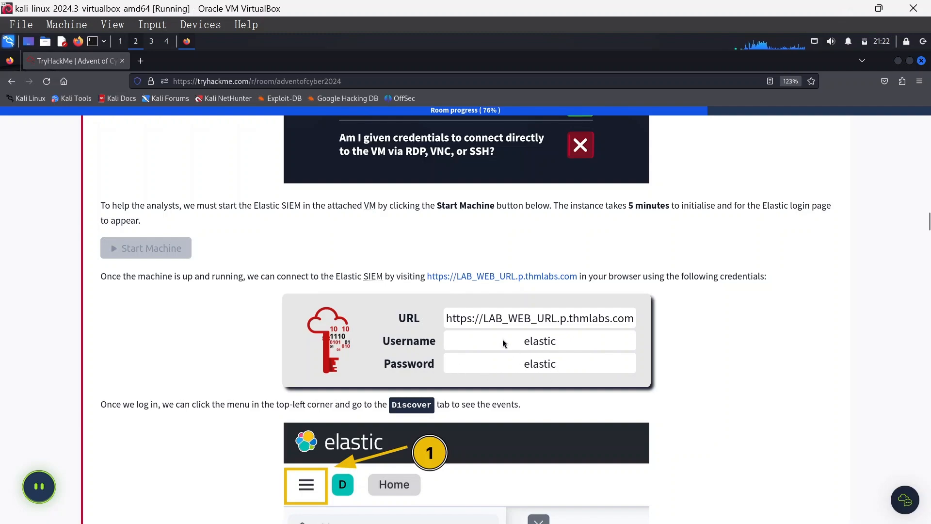
pyautogui.scroll(-1, 515, 357)
pyautogui.scroll(5, 491, 353)
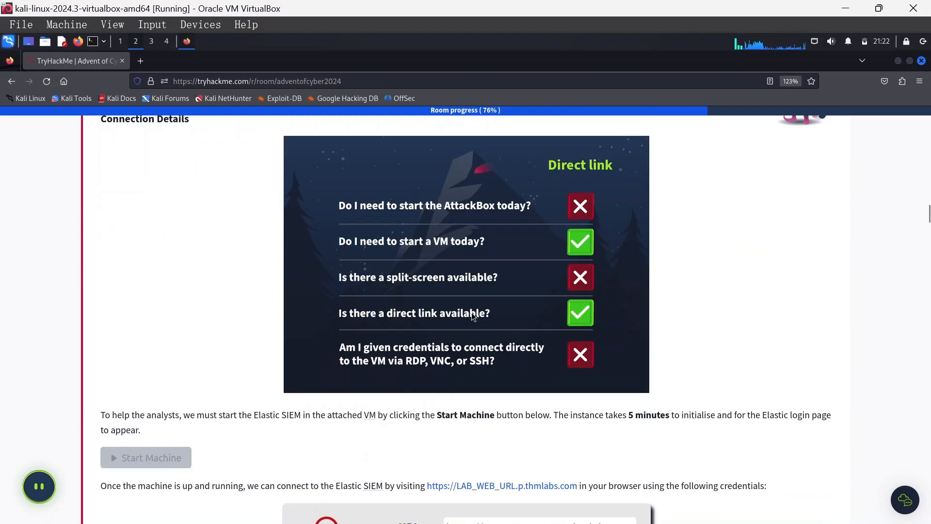
pyautogui.scroll(20, 472, 312)
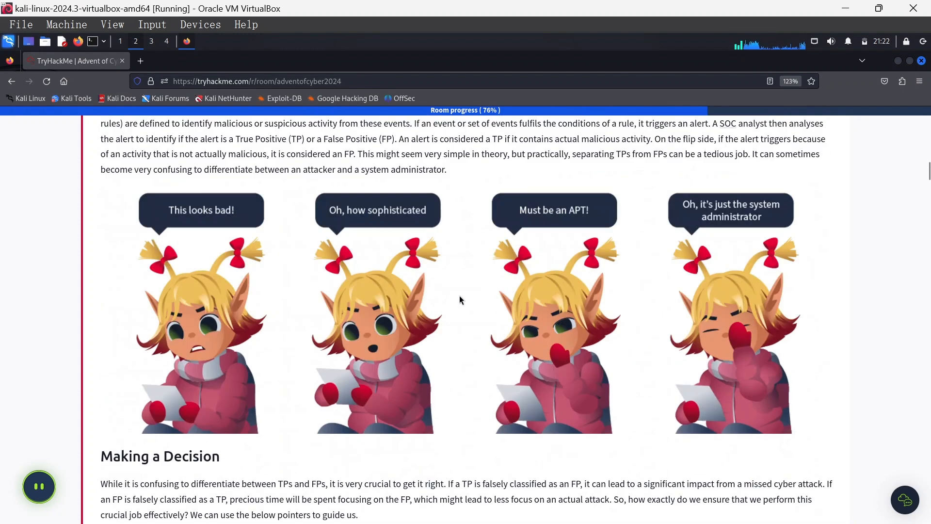
pyautogui.scroll(20, 459, 297)
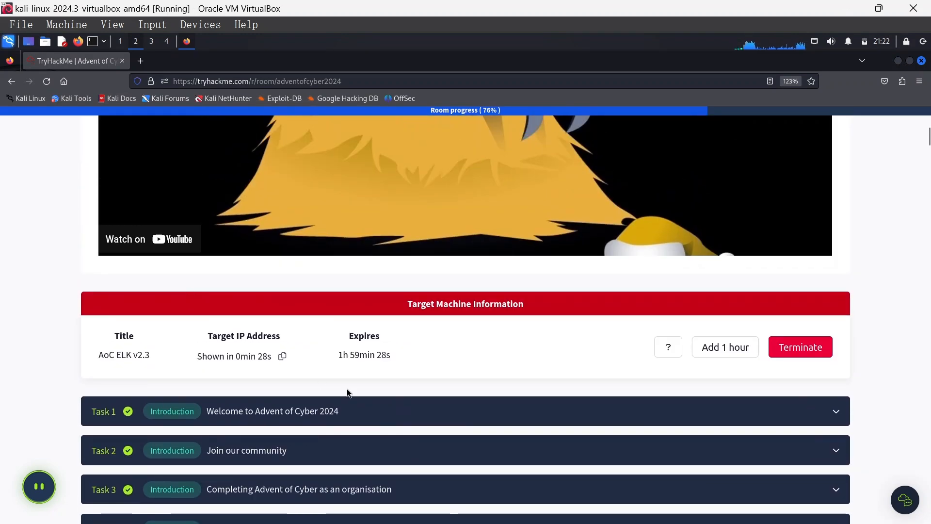
pyautogui.scroll(-5, 257, 365)
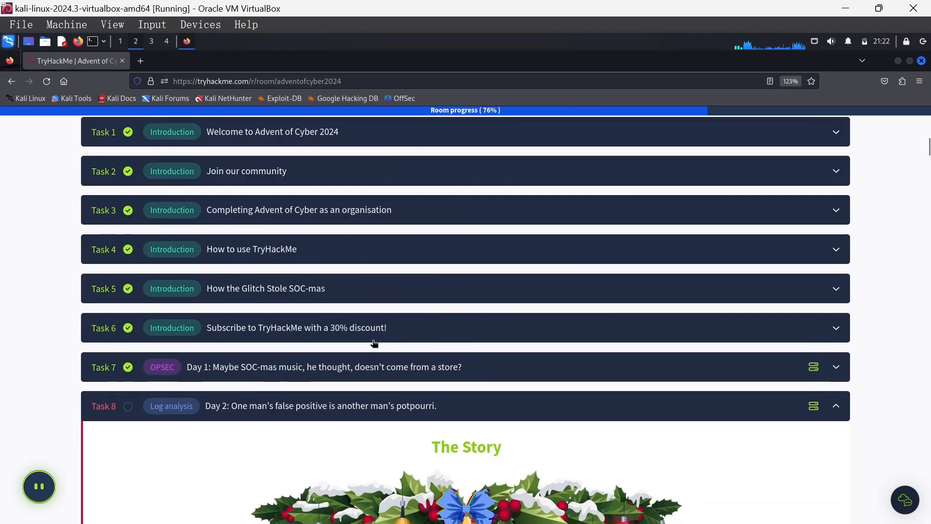
pyautogui.scroll(-8, 395, 322)
pyautogui.scroll(-20, 394, 380)
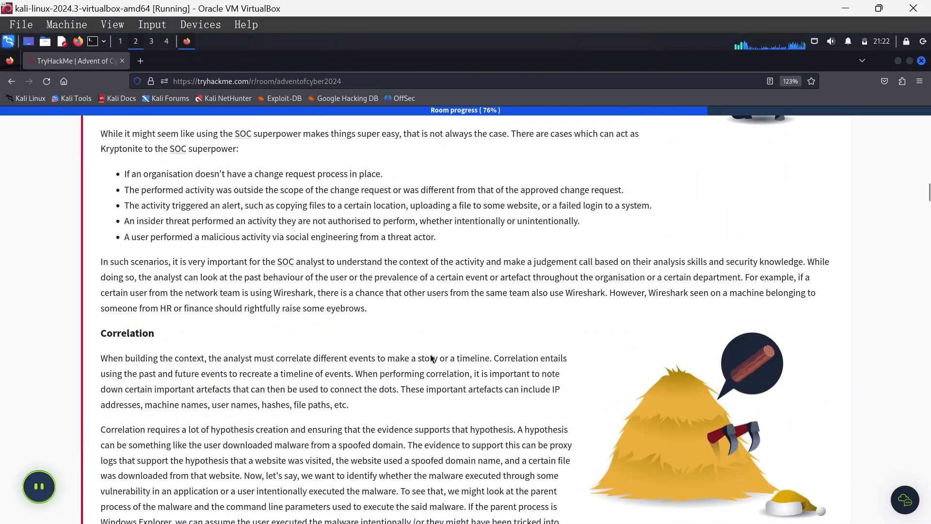
pyautogui.scroll(-5, 431, 353)
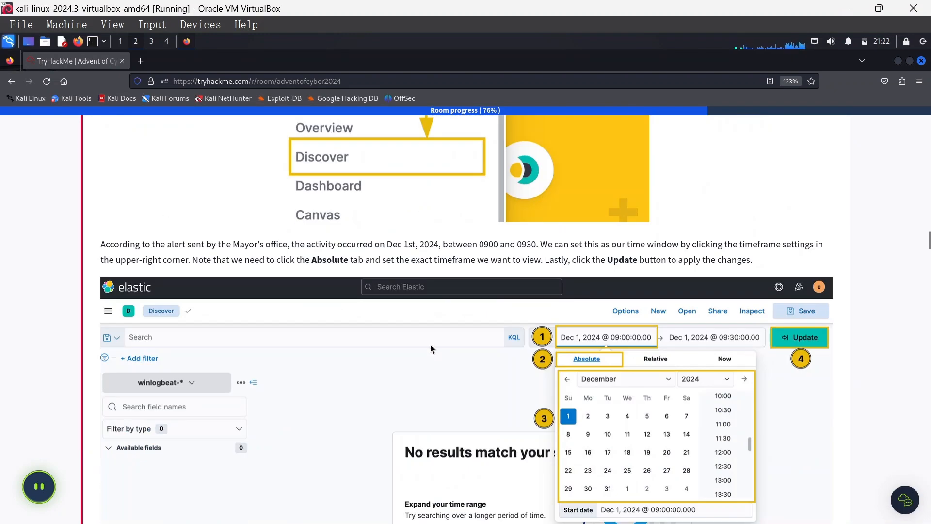
pyautogui.scroll(7, 431, 348)
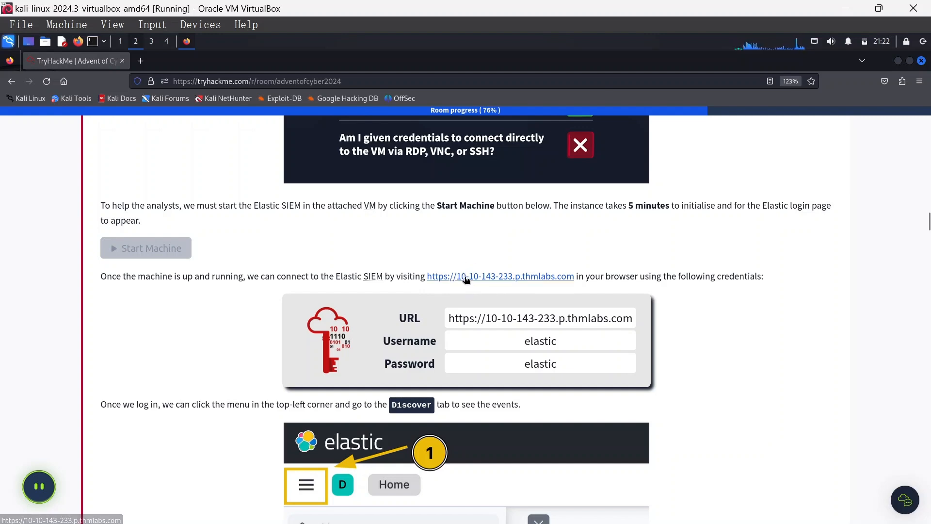
# - Read the Day 2 instructions on logging into Elastic, opening Discover, setting the alert timeframe and adding event field columns
pyautogui.scroll(-7, 354, 299)
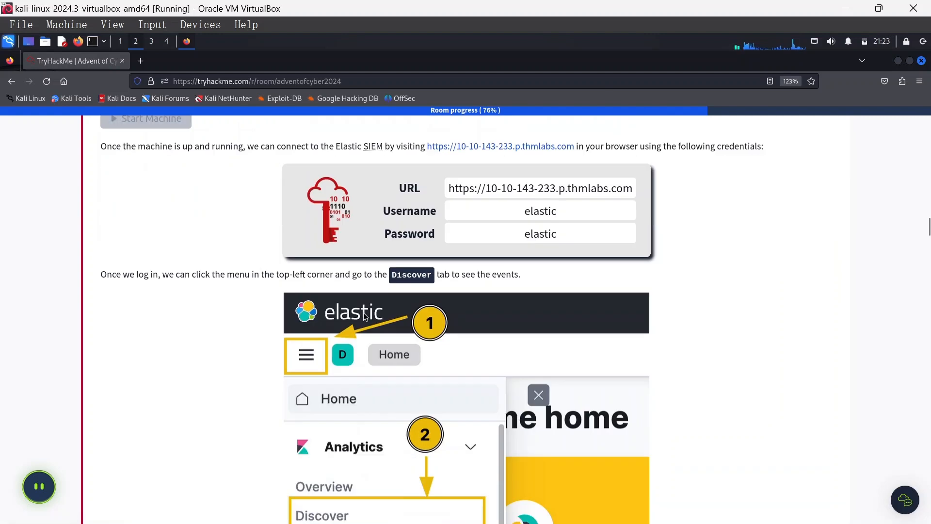
pyautogui.scroll(-20, 351, 299)
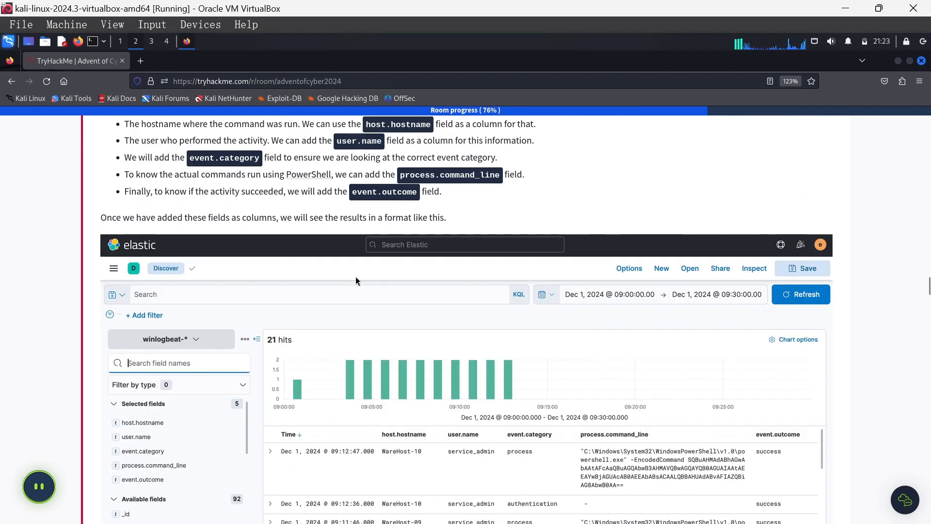
pyautogui.scroll(7, 340, 298)
pyautogui.scroll(20, 408, 261)
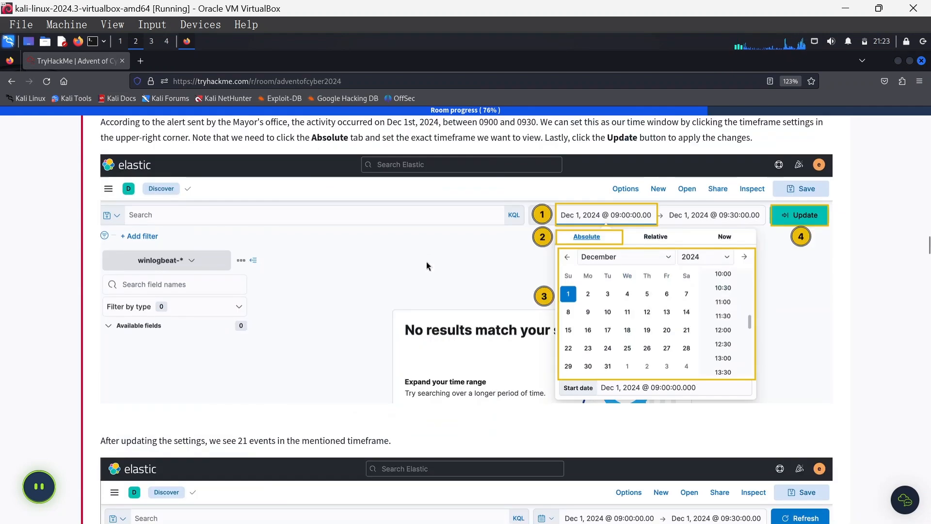
pyautogui.scroll(-7, 427, 274)
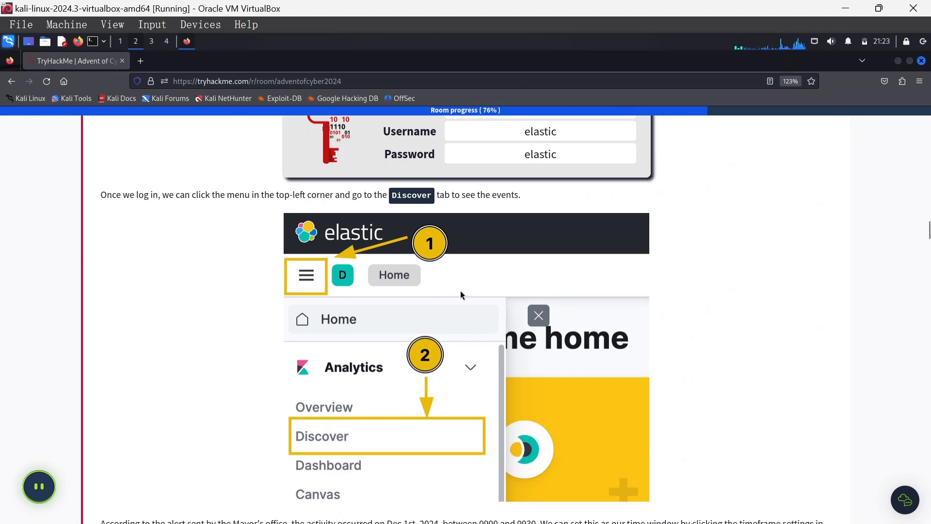
pyautogui.scroll(-3, 460, 290)
pyautogui.scroll(3, 452, 292)
pyautogui.scroll(6, 448, 280)
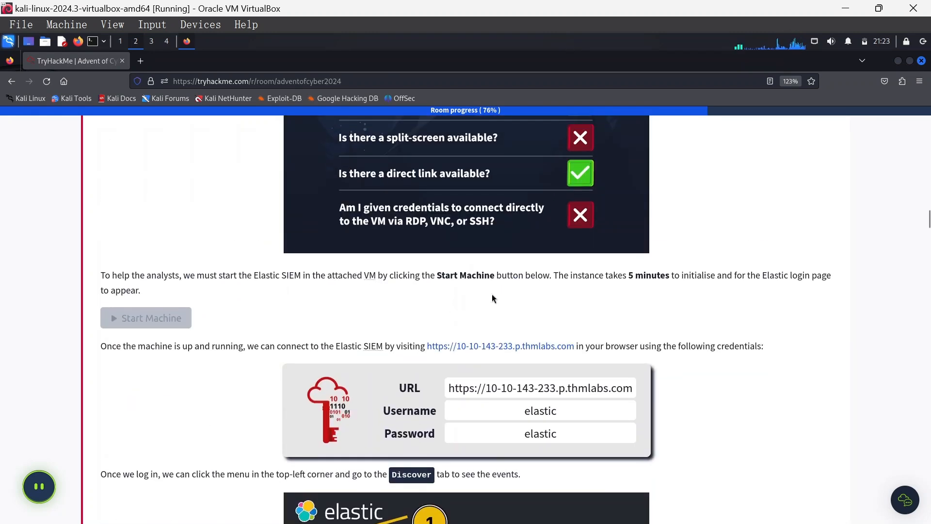
# - Open the task's Elastic SIEM link and log in as elastic with the account password, declining to save the login
pyautogui.click(505, 346)
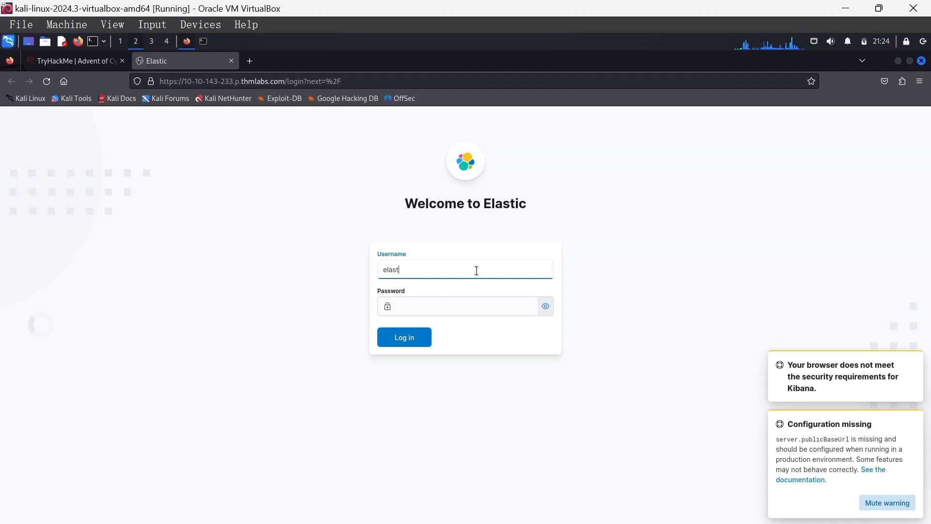
pyautogui.click(460, 304)
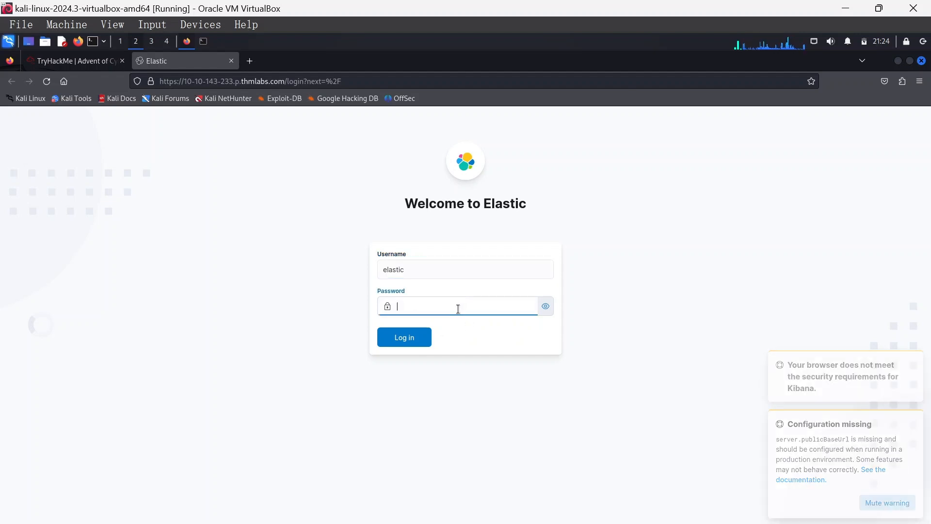
pyautogui.write('••')
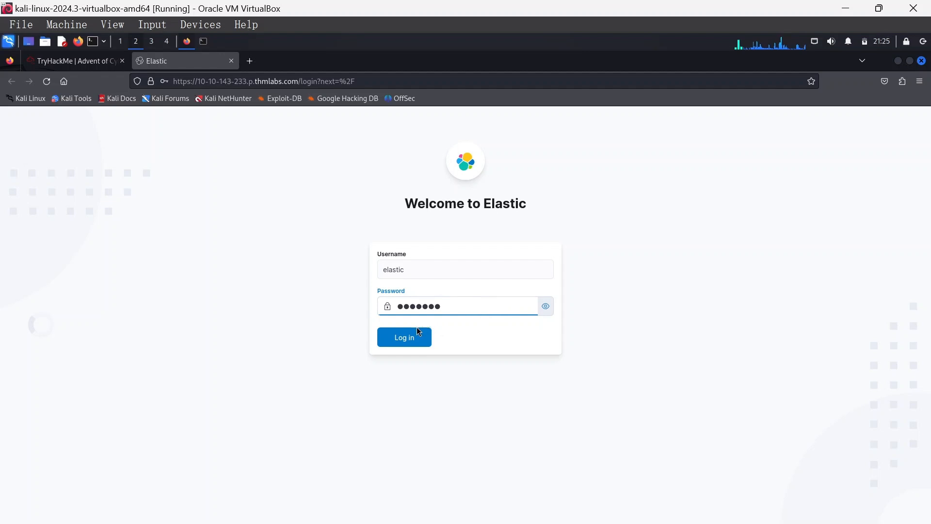
pyautogui.click(399, 340)
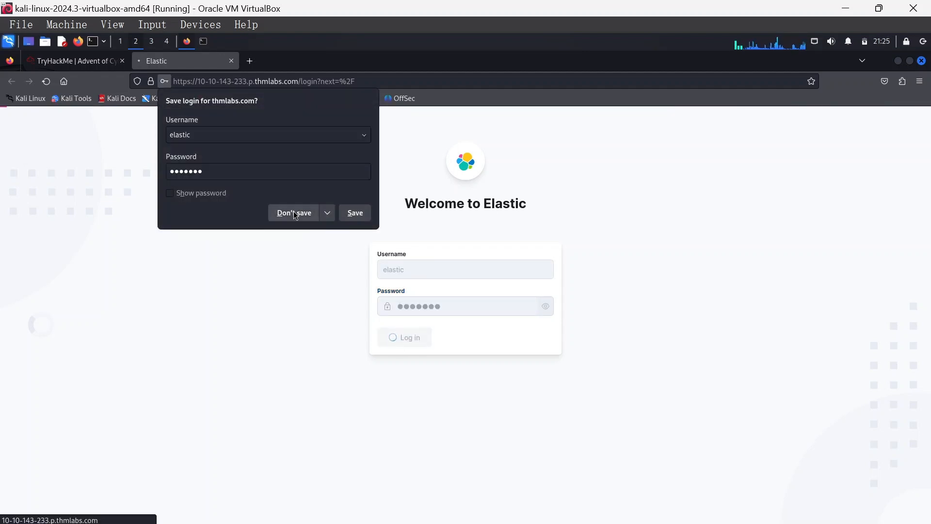
pyautogui.click(294, 213)
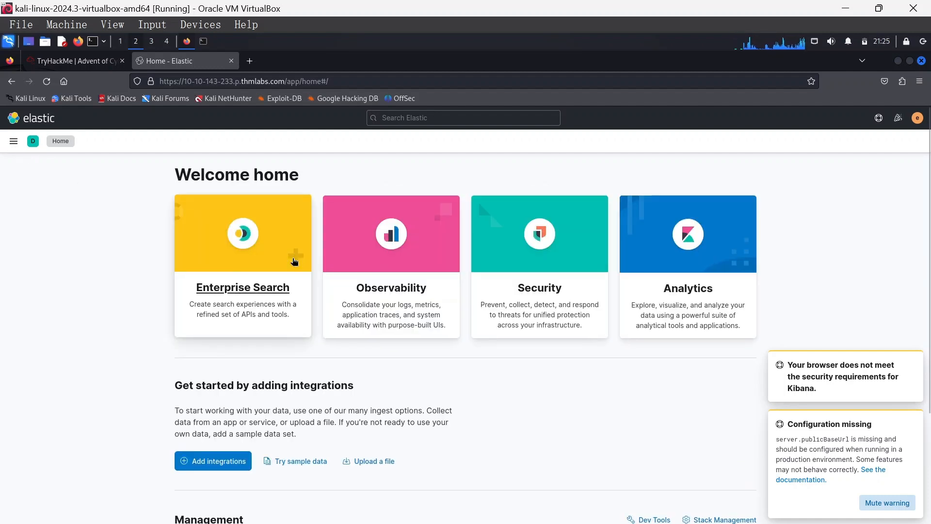
# - Enlarge the Elastic page to 120% and open the Discover section under Analytics
pyautogui.hotkey('ctrl', '+')
pyautogui.hotkey('ctrl', '+')
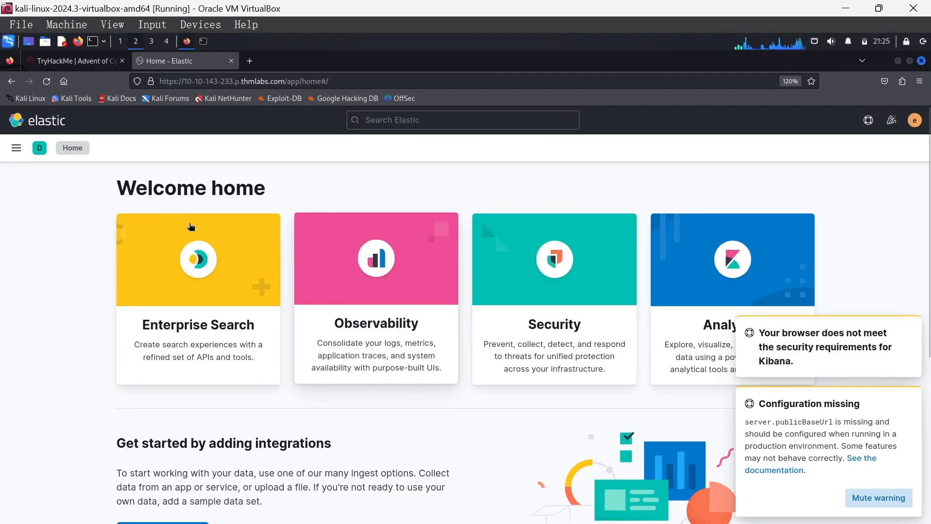
pyautogui.click(16, 151)
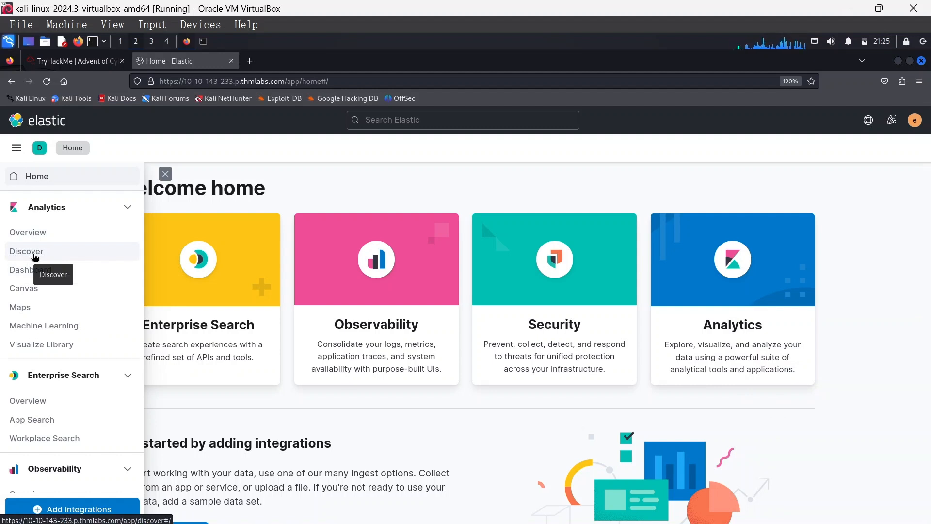
pyautogui.click(34, 256)
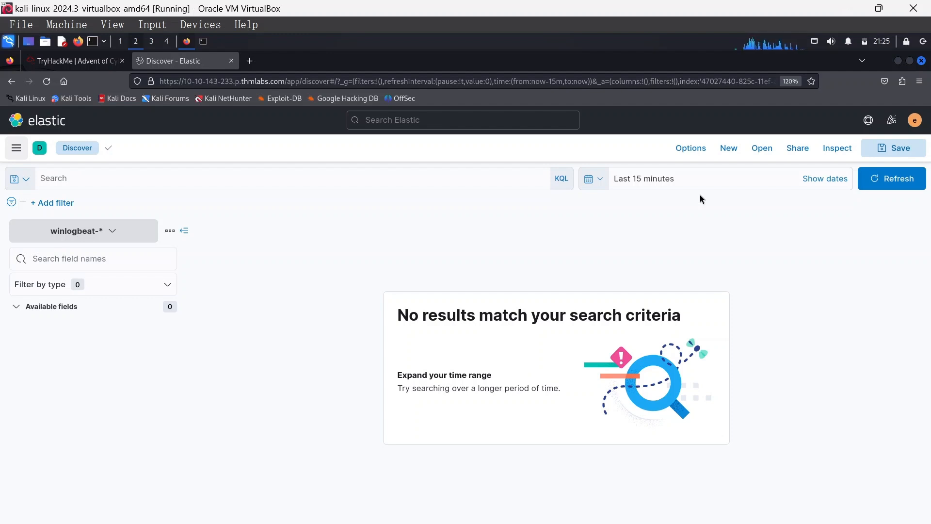
# - Set the start of the event time range to the absolute date Dec 1, 2024 @ 09:00
pyautogui.click(657, 180)
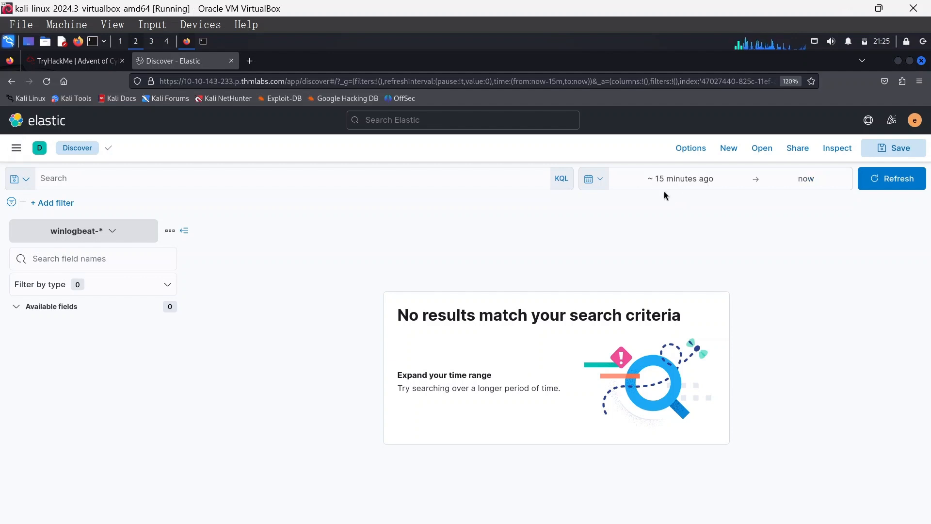
pyautogui.click(662, 182)
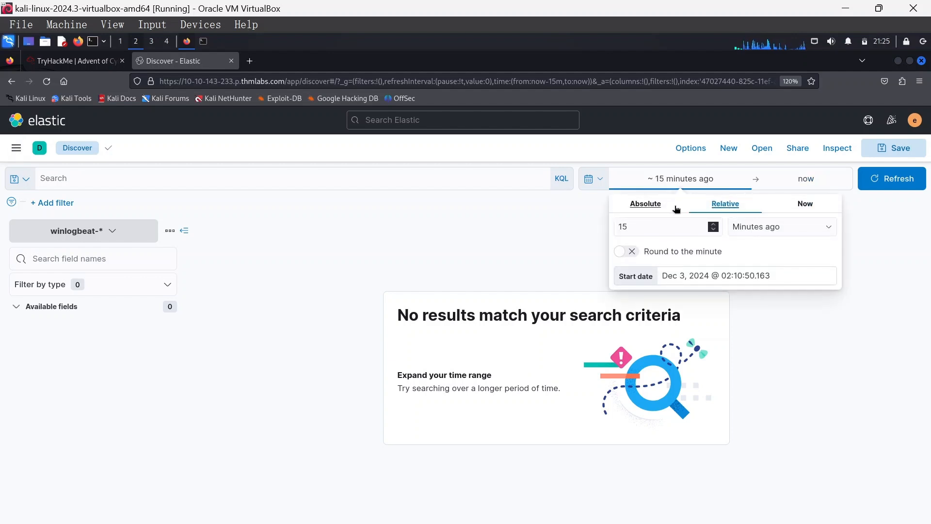
pyautogui.click(650, 206)
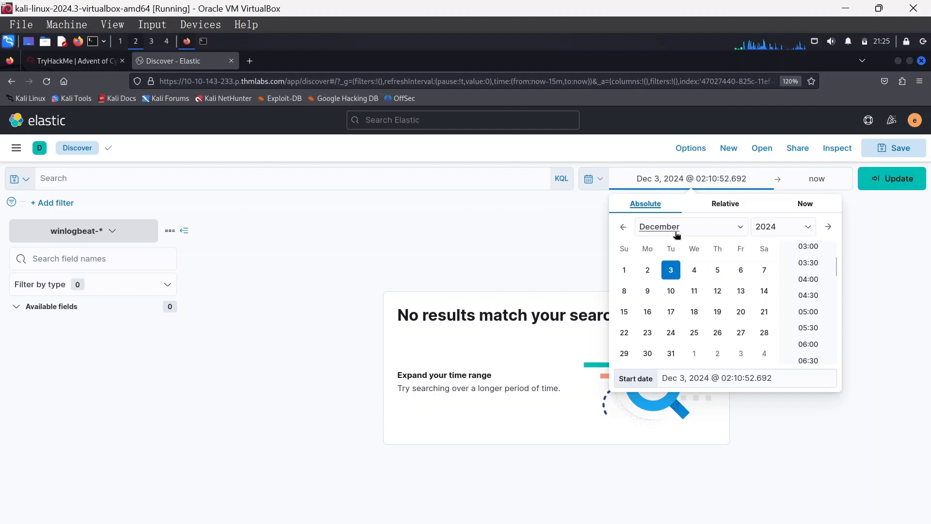
pyautogui.click(624, 272)
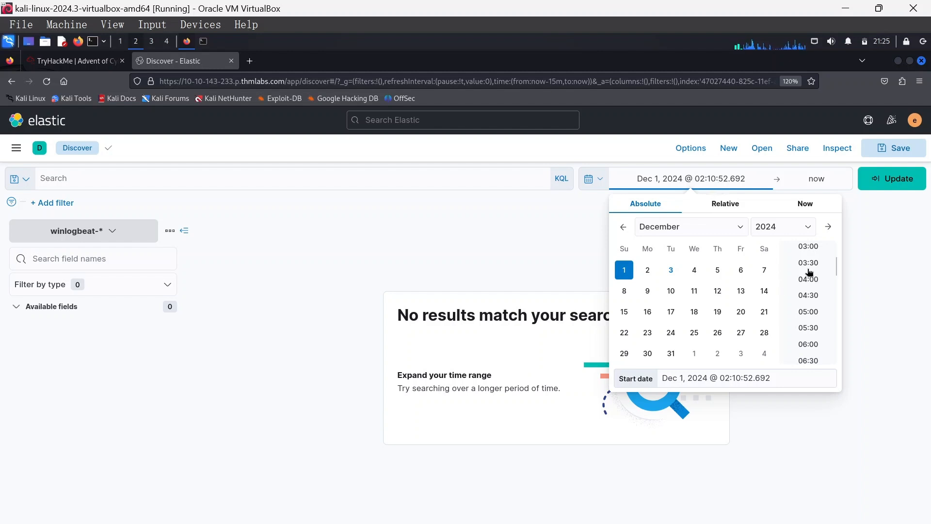
pyautogui.scroll(1, 810, 276)
pyautogui.scroll(-1, 819, 312)
pyautogui.scroll(-3, 818, 311)
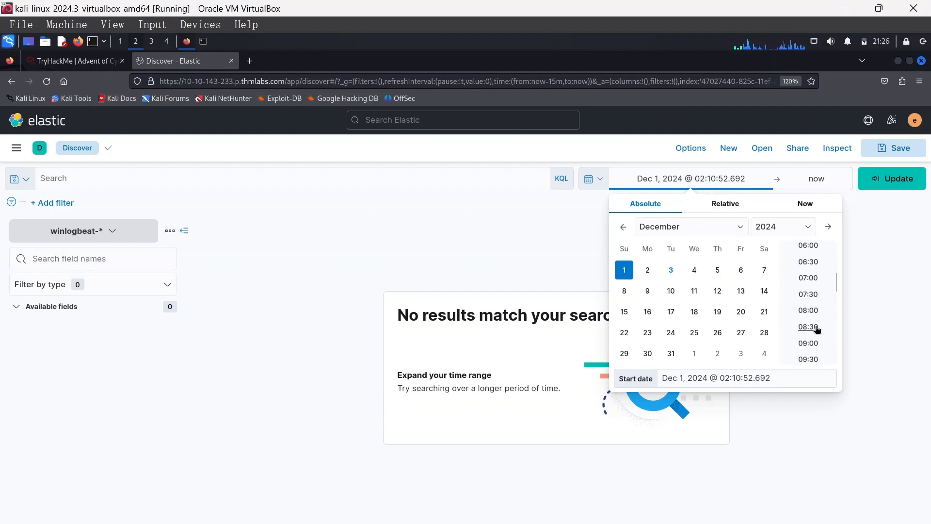
pyautogui.click(816, 294)
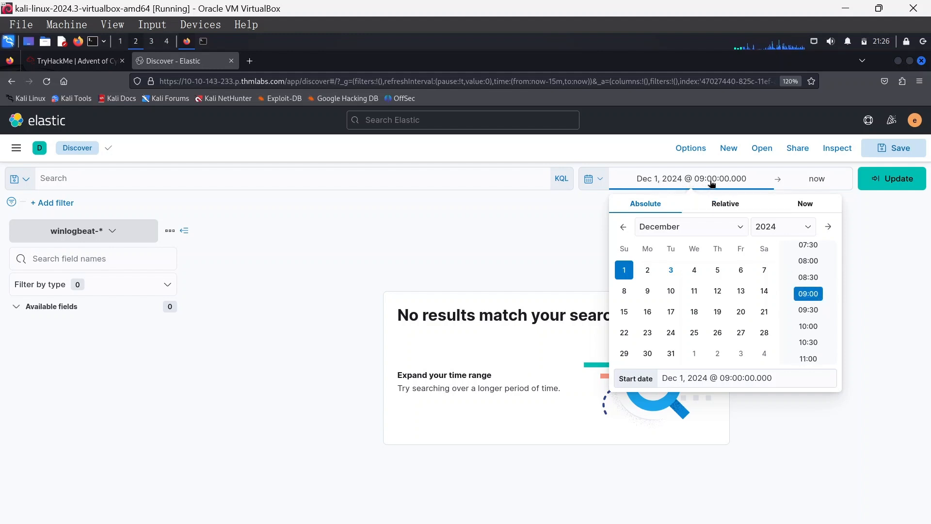
# - Set the end of the time range to the absolute date Dec 1, 2024 @ 09:30 and update the results
pyautogui.click(857, 202)
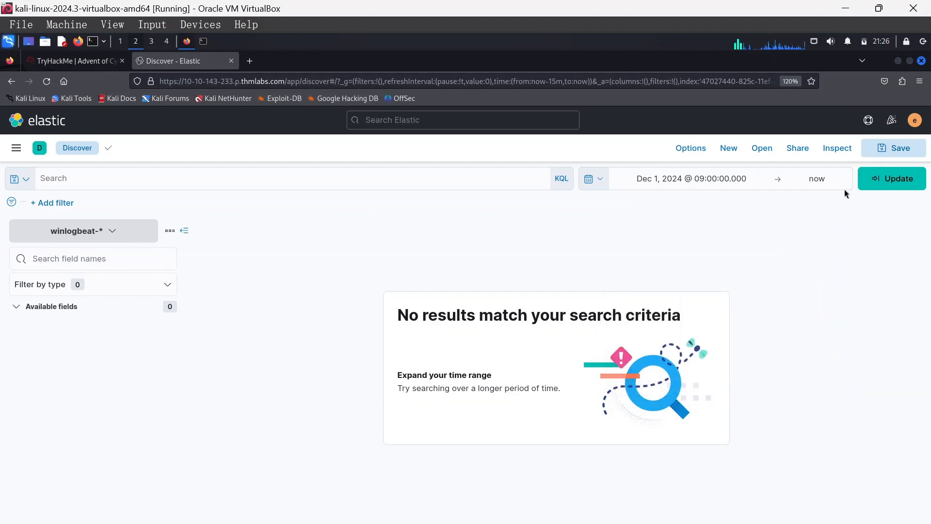
pyautogui.click(816, 184)
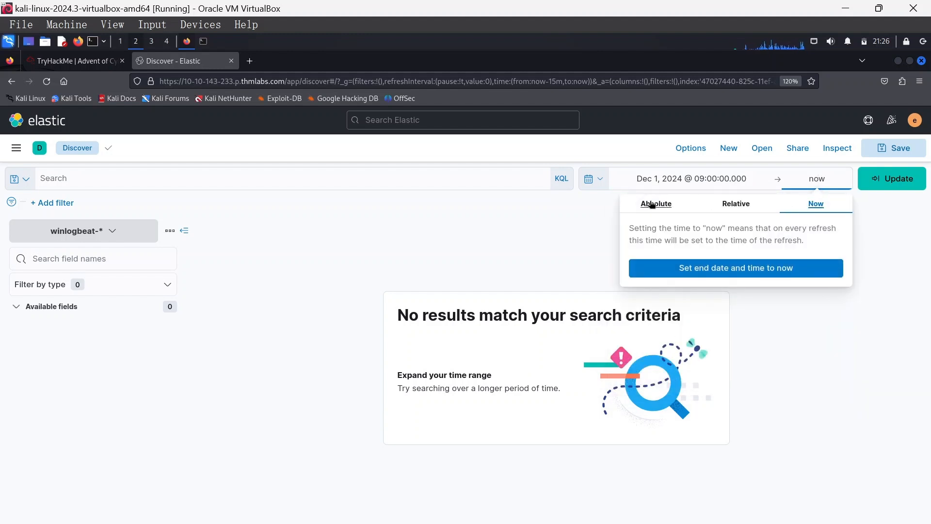
pyautogui.click(652, 204)
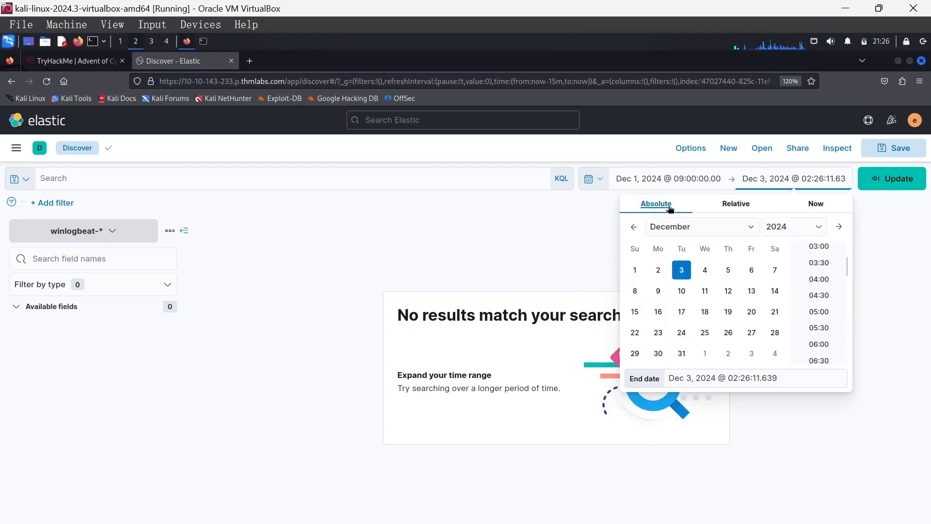
pyautogui.click(640, 271)
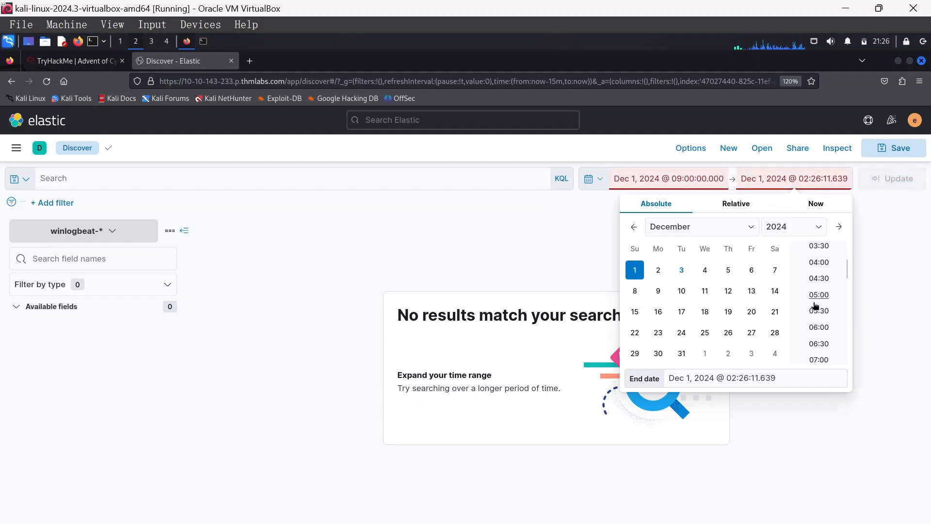
pyautogui.scroll(-3, 821, 360)
pyautogui.click(819, 358)
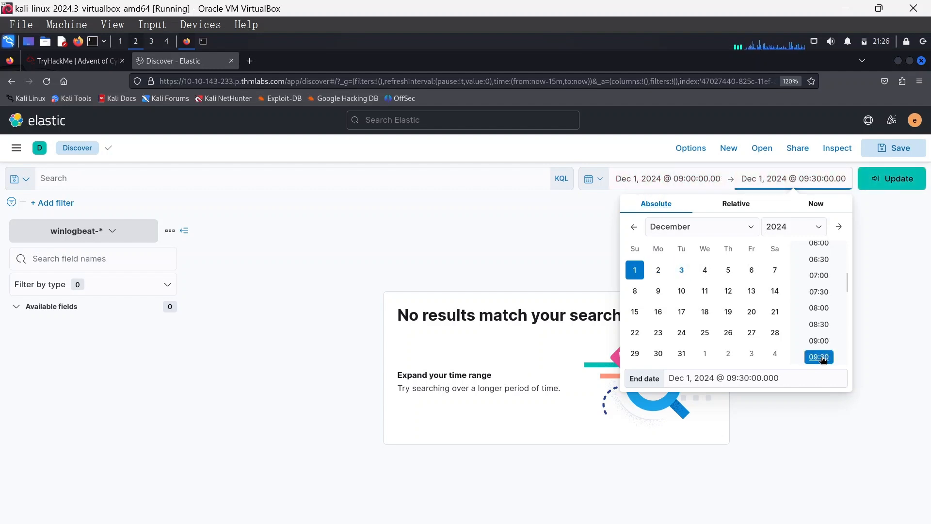
pyautogui.click(889, 178)
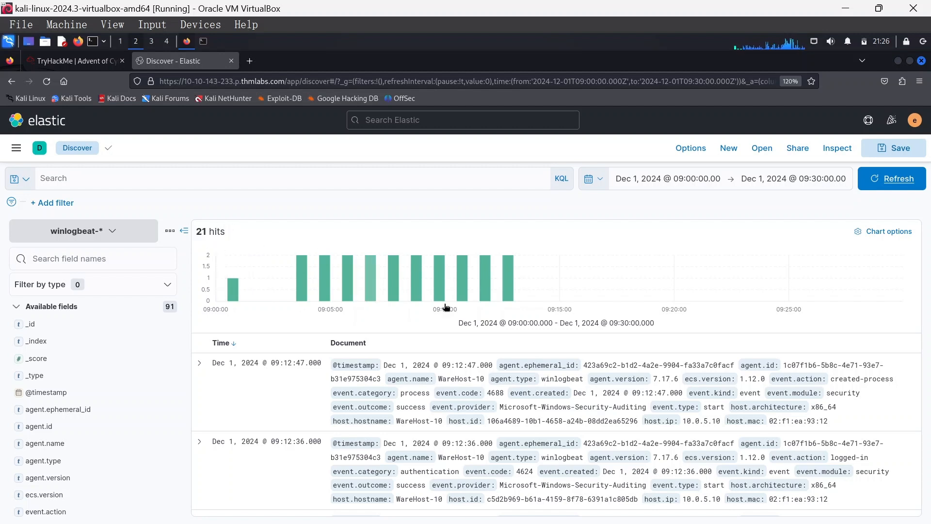
pyautogui.scroll(-2, 360, 383)
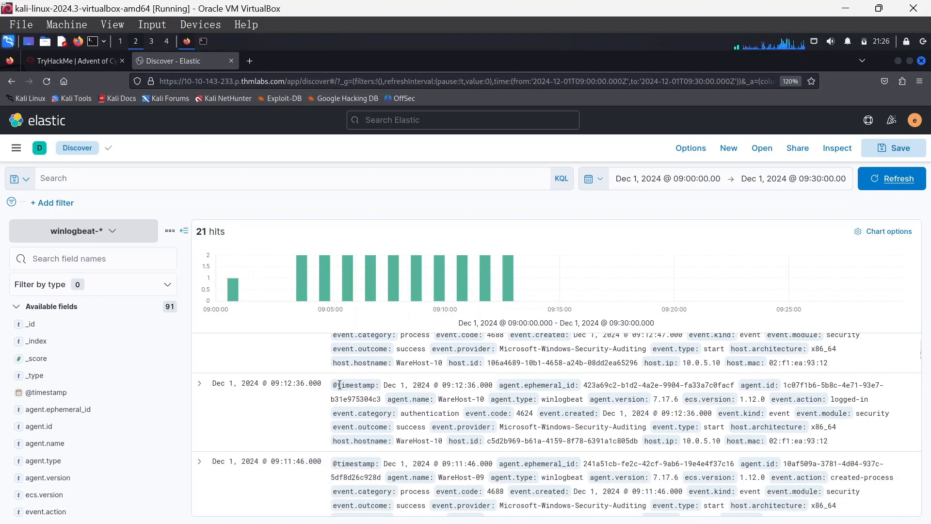
pyautogui.scroll(1, 359, 383)
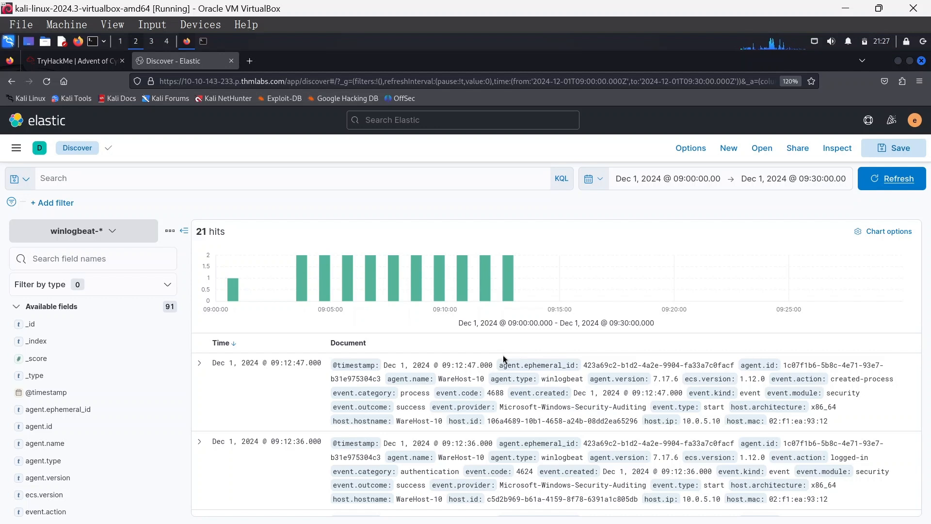
# - Find the host.hostname field by searching for "host.host", add it as a column, and look over the hosts in the event list
pyautogui.click(45, 266)
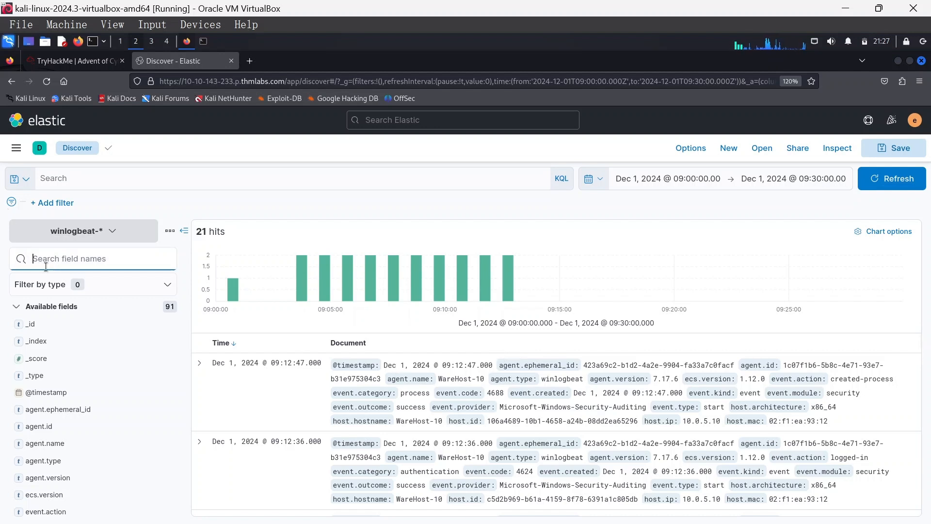
pyautogui.write('ho')
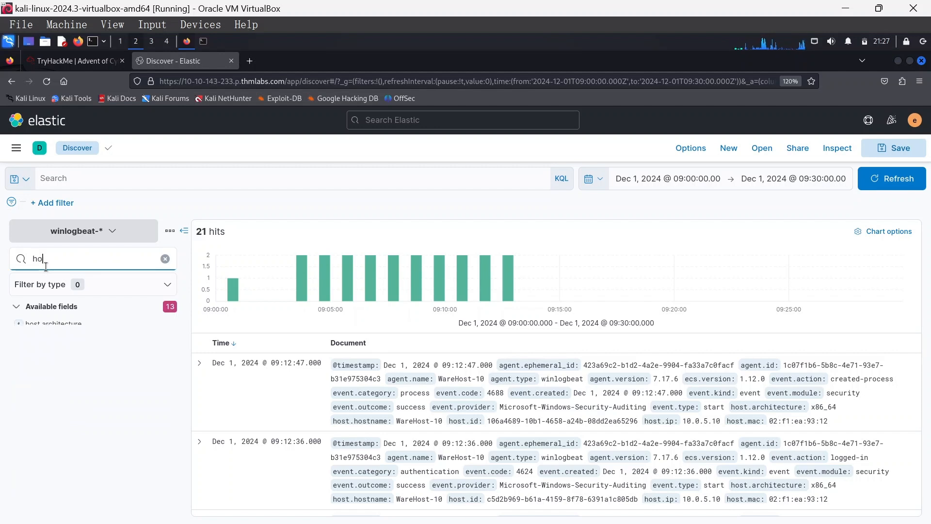
pyautogui.write('st.')
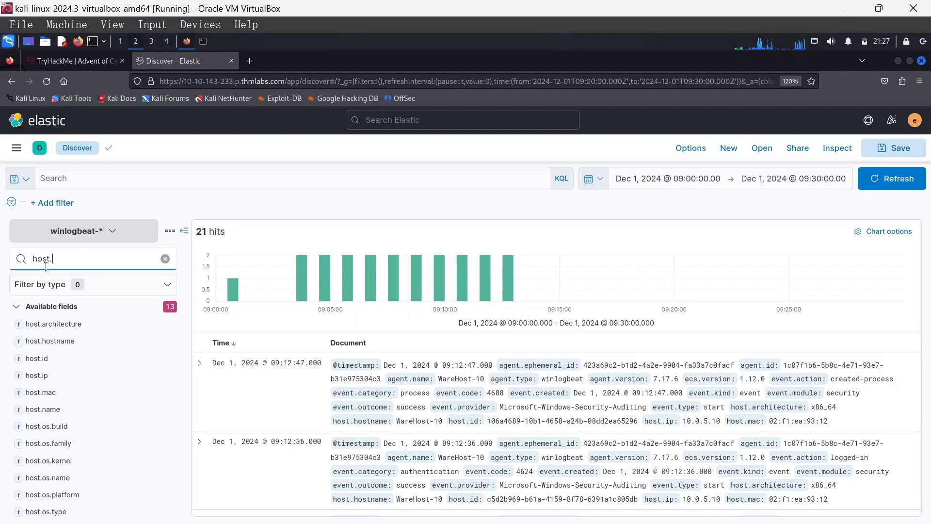
pyautogui.write('host')
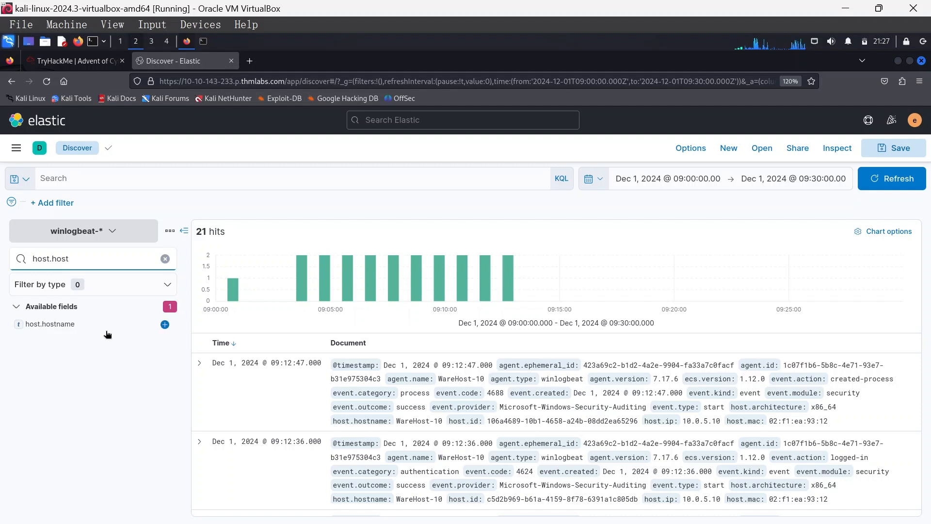
pyautogui.click(165, 324)
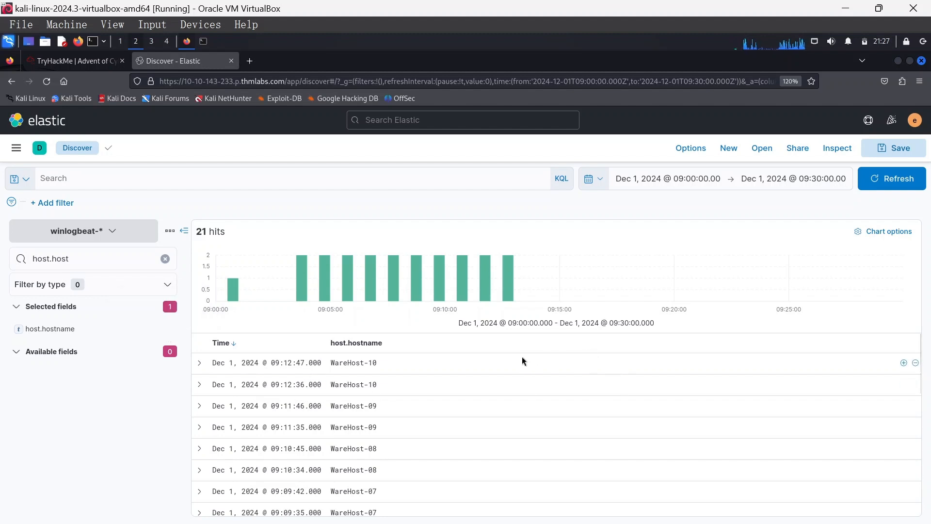
pyautogui.scroll(-2, 378, 397)
pyautogui.scroll(1, 375, 411)
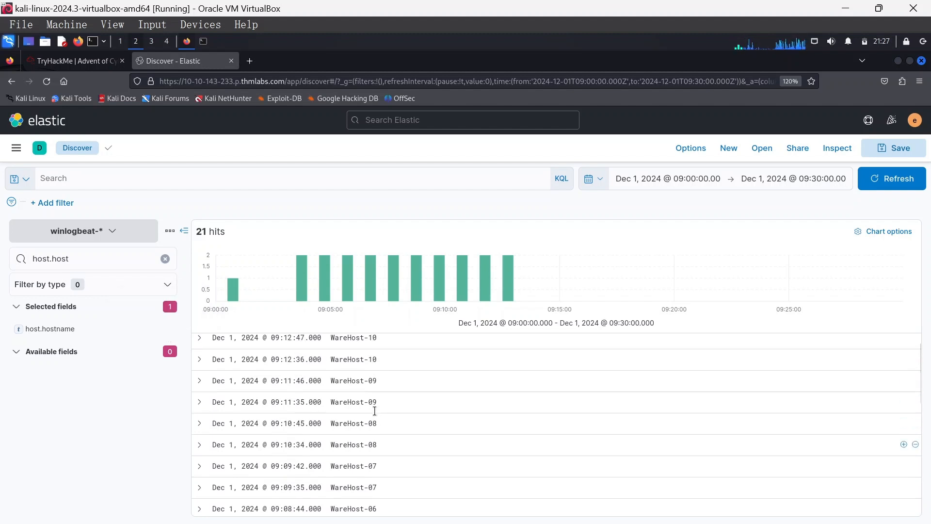
pyautogui.scroll(1, 374, 411)
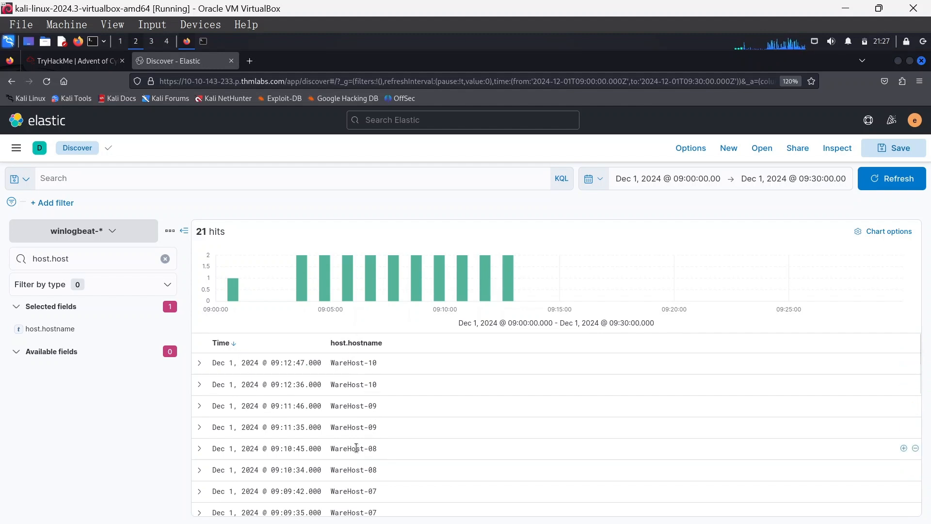
# - Replace the field search with "user." and add the user.name field as a column in the event list
pyautogui.click(111, 256)
pyautogui.press('BackSpace')
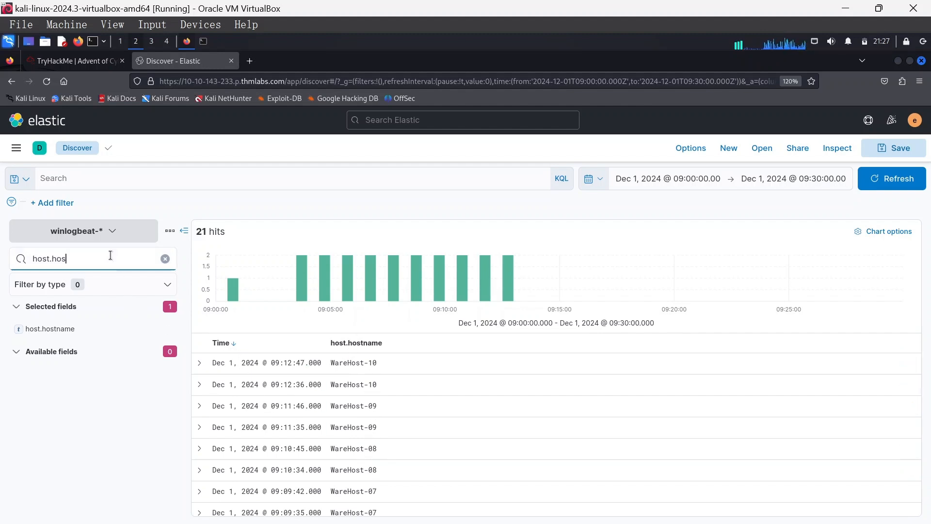
pyautogui.press('BackSpace')
pyautogui.press('BackSpace')
pyautogui.press('BackSpace')
pyautogui.press('BackSpace')
pyautogui.press('BackSpace')
pyautogui.press('BackSpace')
pyautogui.press('BackSpace')
pyautogui.press('BackSpace')
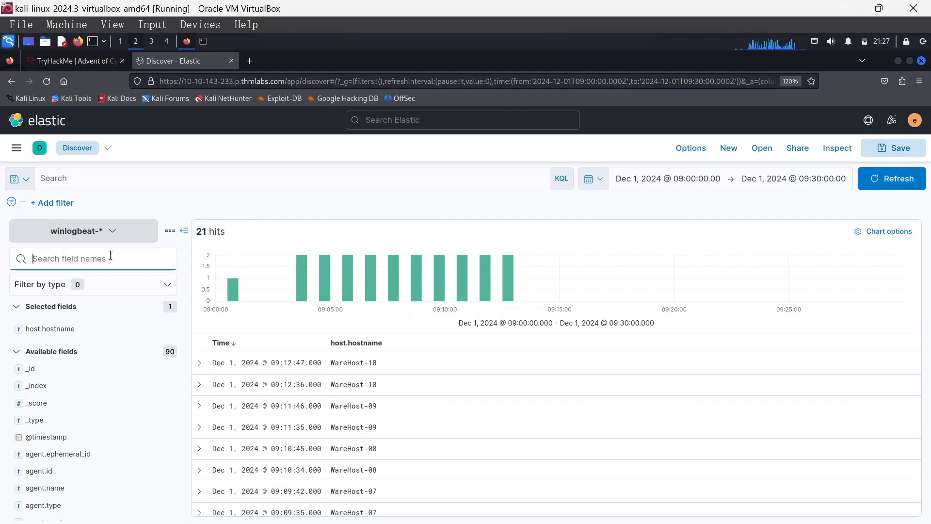
pyautogui.write('user')
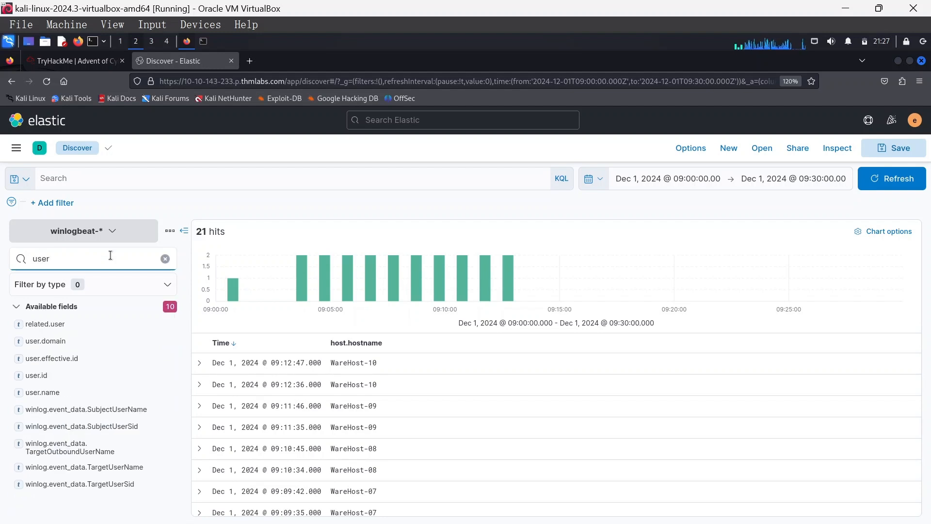
pyautogui.write('.')
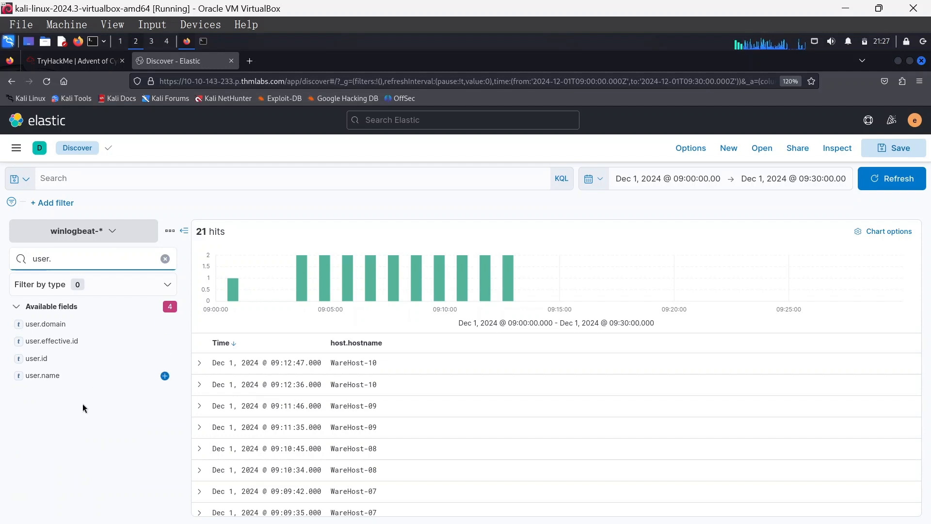
pyautogui.click(165, 376)
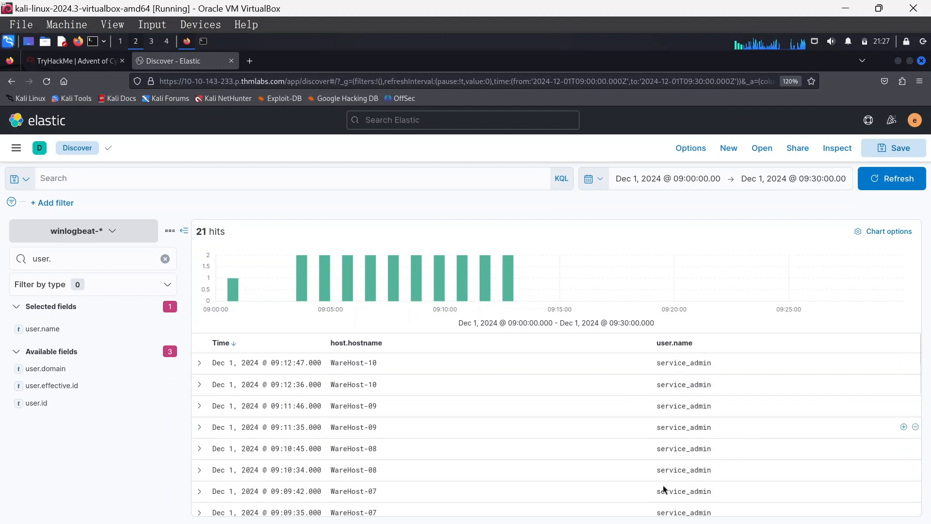
# - Search the field names for "event.cat" and add the event.category field as a column
pyautogui.click(81, 263)
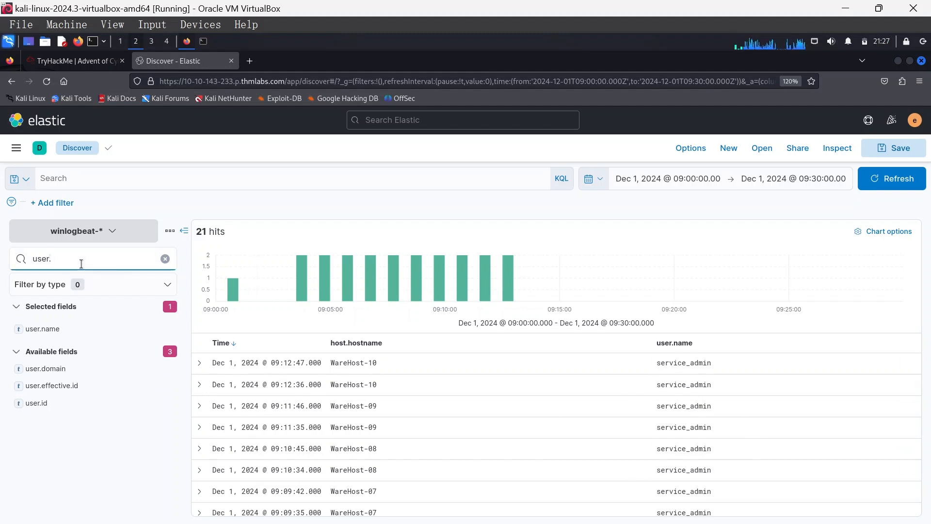
pyautogui.press('BackSpace')
pyautogui.press('BackSpace')
pyautogui.press('BackSpace')
pyautogui.press('BackSpace')
pyautogui.press('BackSpace')
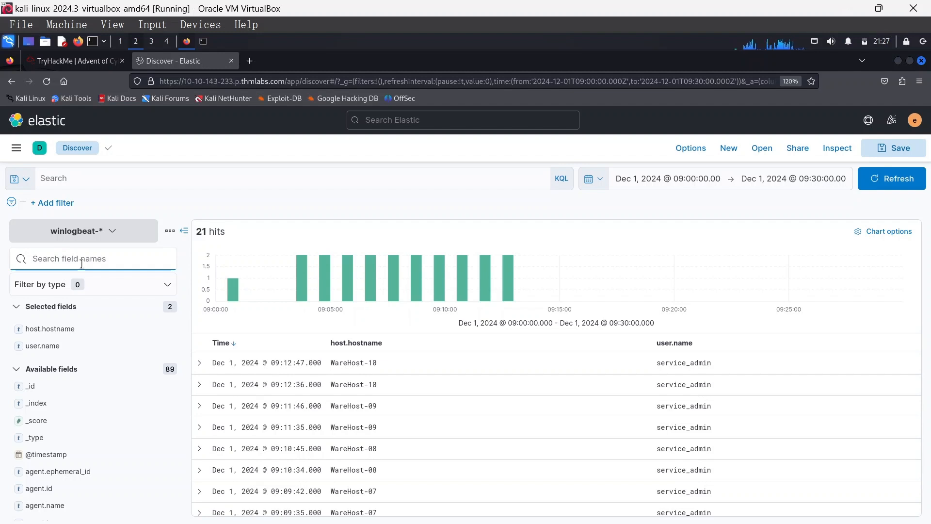
pyautogui.write('even')
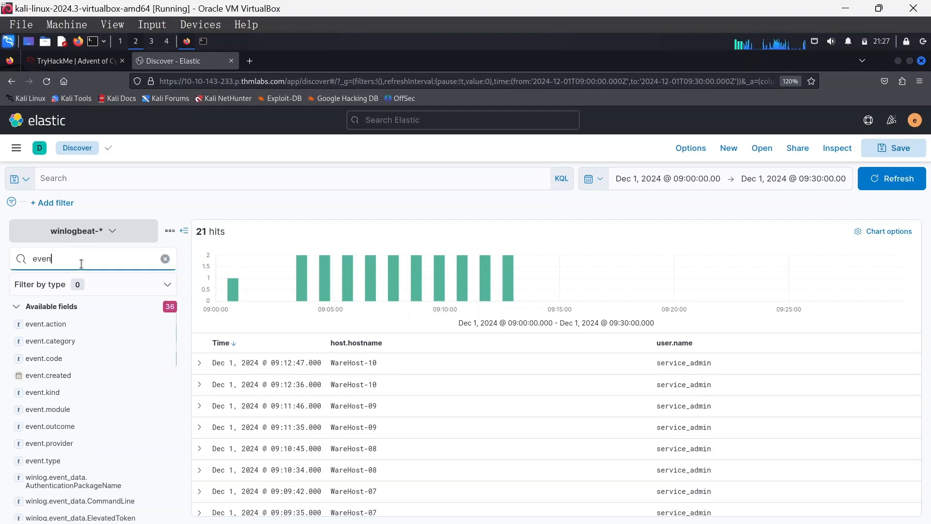
pyautogui.write('t.')
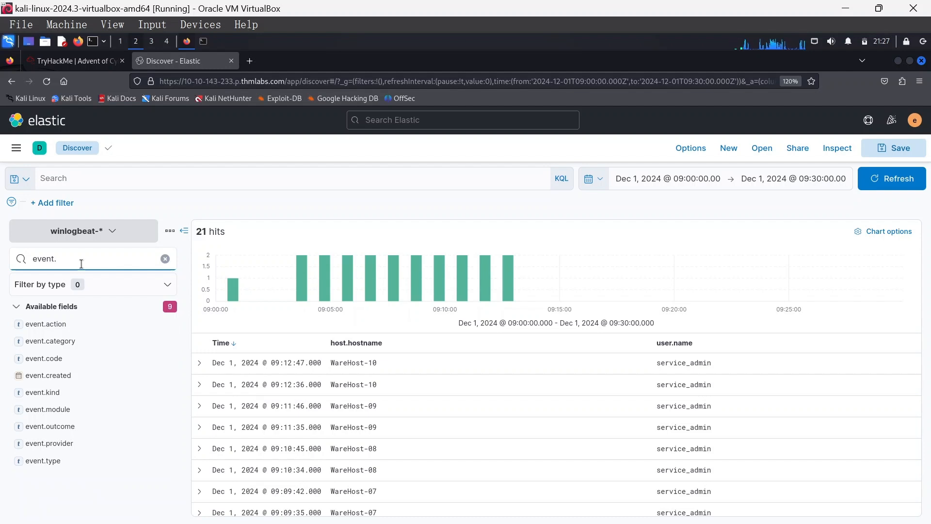
pyautogui.write('cat')
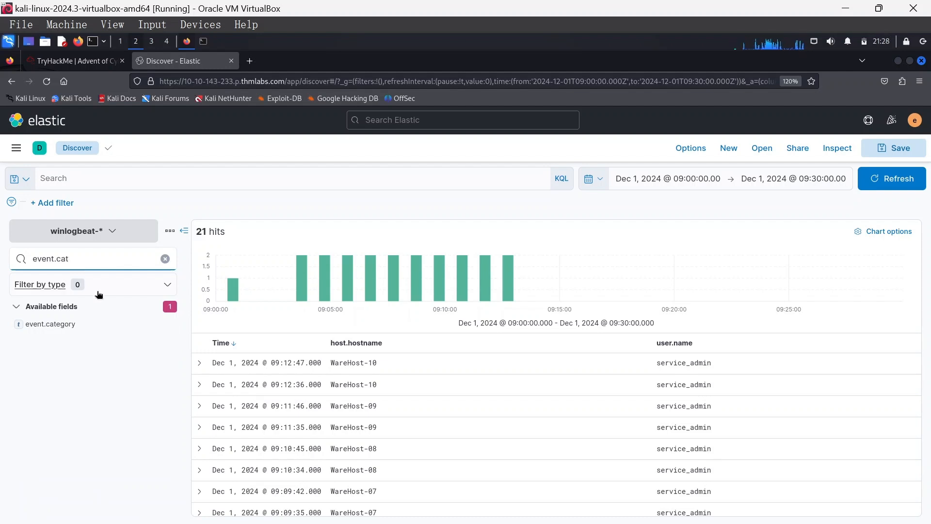
pyautogui.click(165, 325)
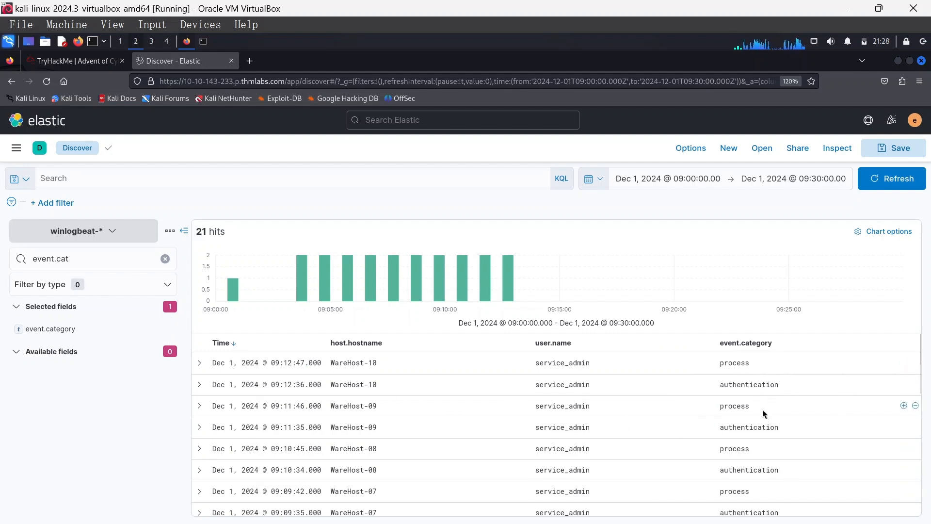
# - Search the field names for "process." and add the process.command_line field as a column
pyautogui.tripleClick(83, 260)
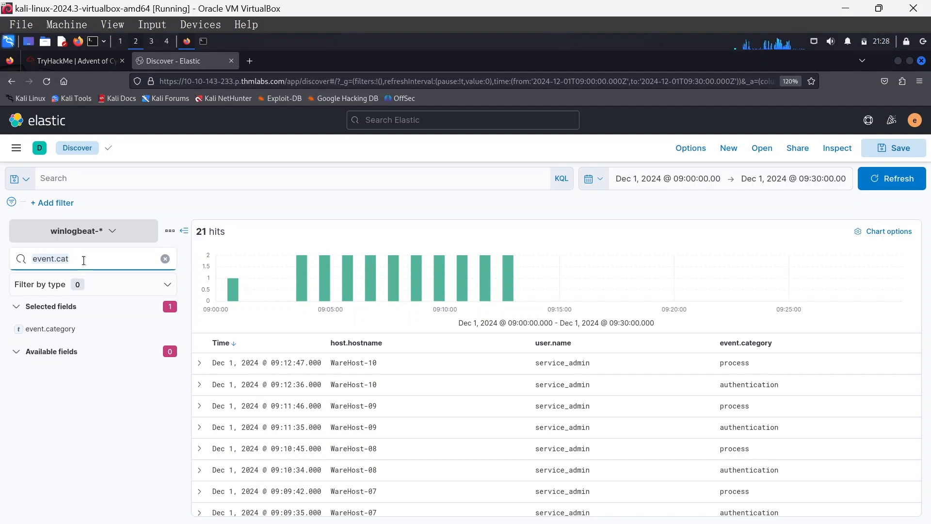
pyautogui.write('process')
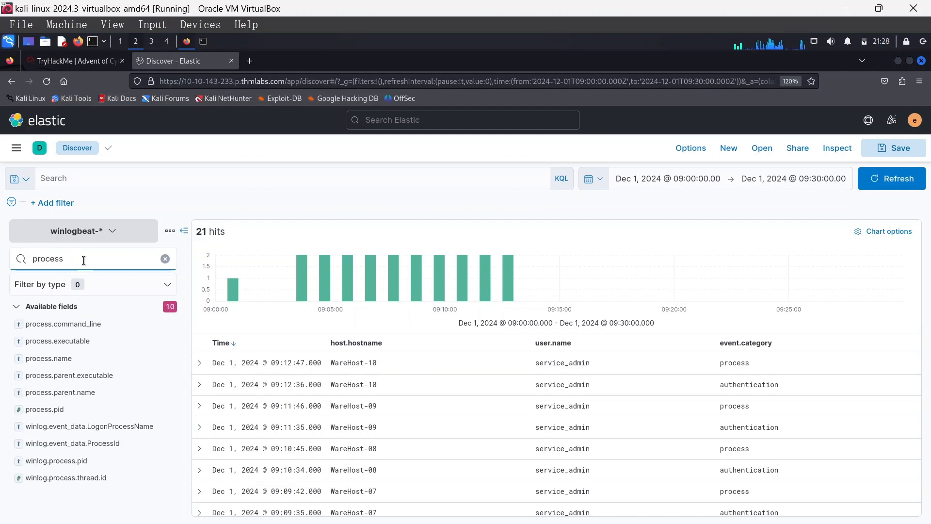
pyautogui.write('.')
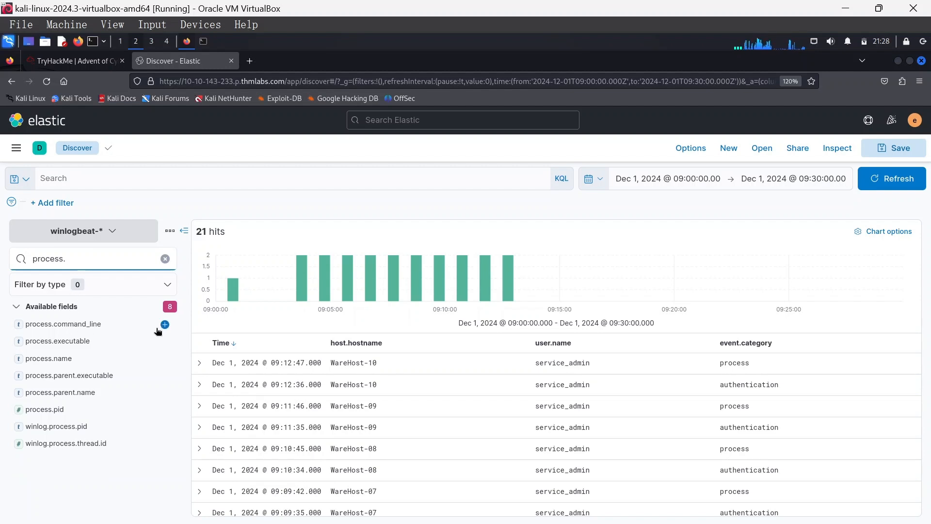
pyautogui.click(165, 325)
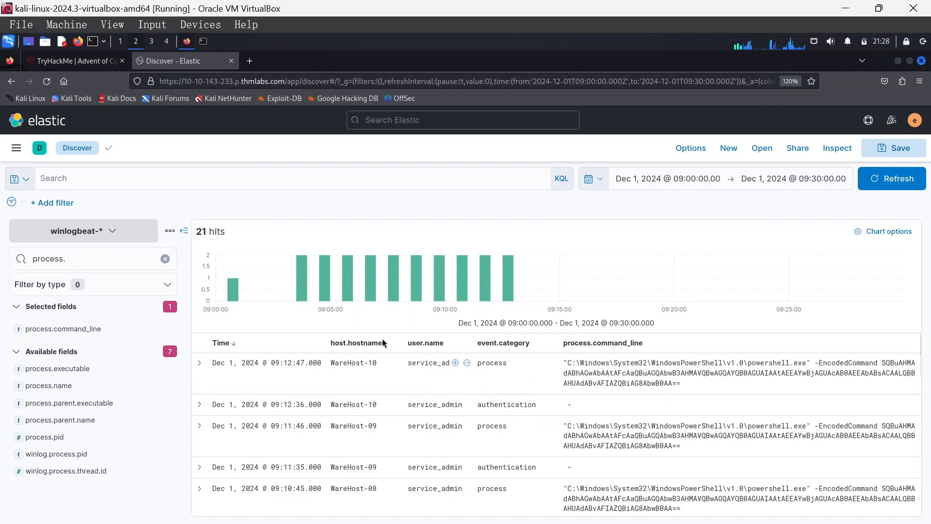
# - Search the field names for "event.ou" and add the event.outcome field as a column
pyautogui.tripleClick(91, 263)
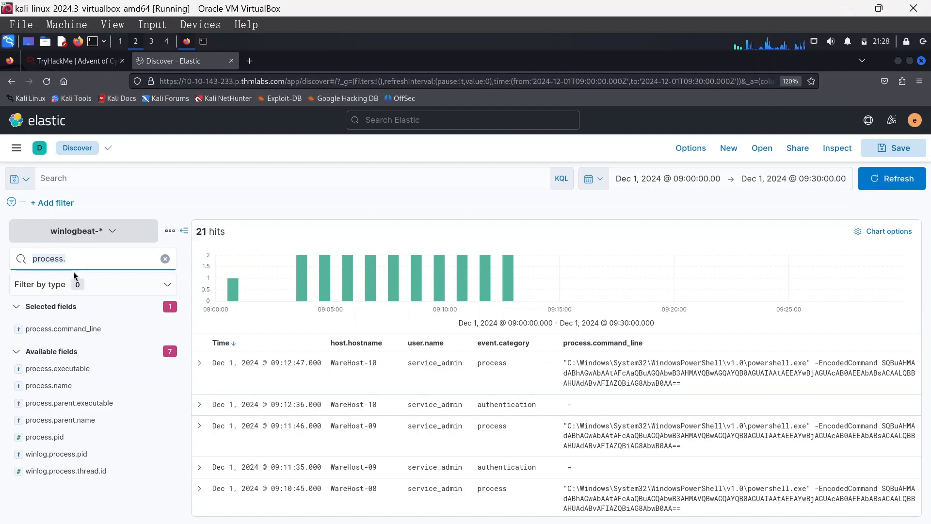
pyautogui.write('eve')
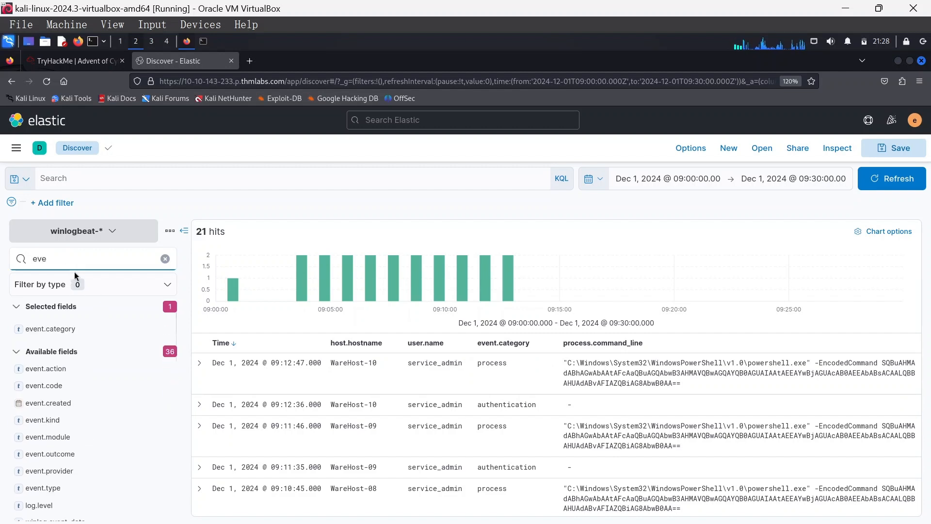
pyautogui.write('nt.')
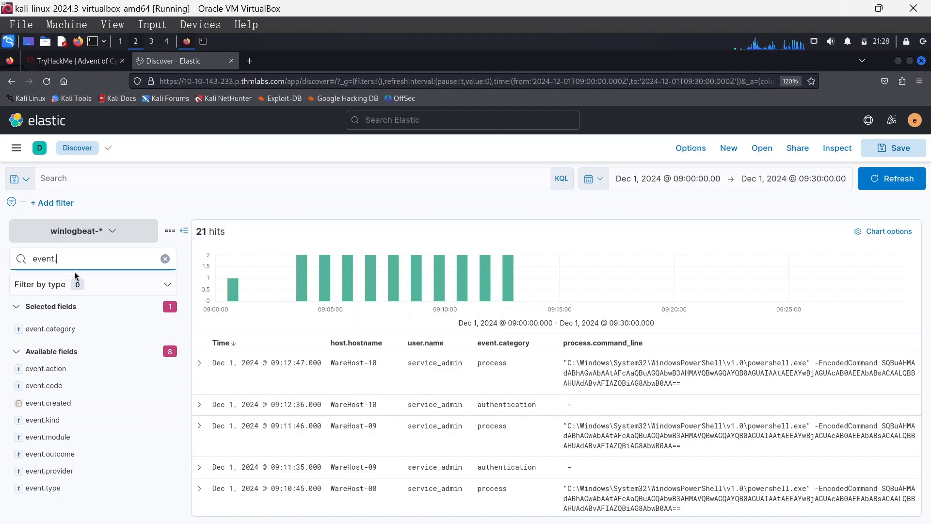
pyautogui.write('ou')
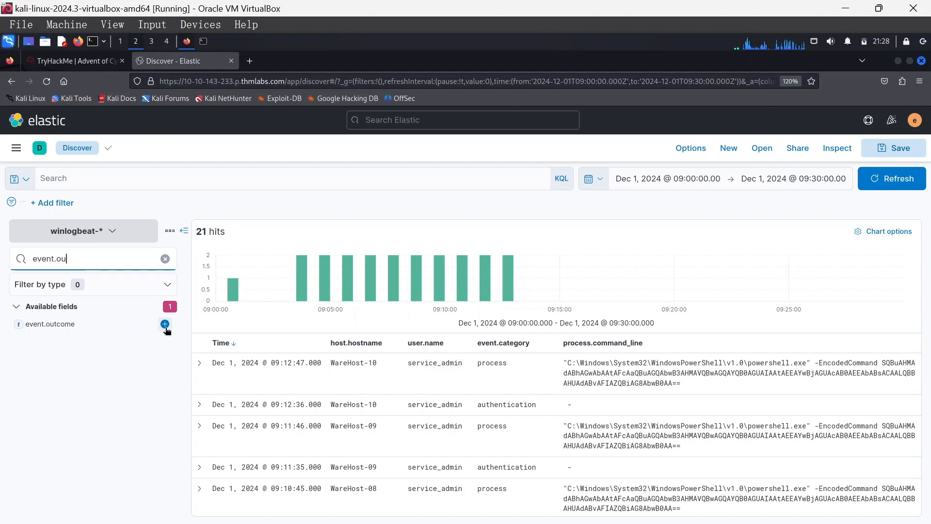
pyautogui.click(165, 324)
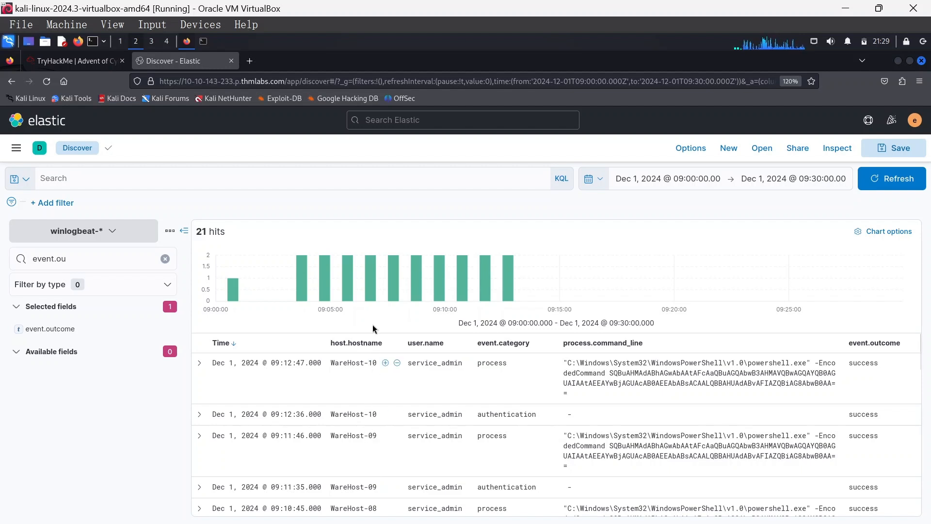
# - Examine the event list, comparing the times, hosts, users, categories, command lines and outcomes of the authentication and process events
pyautogui.scroll(-2, 368, 442)
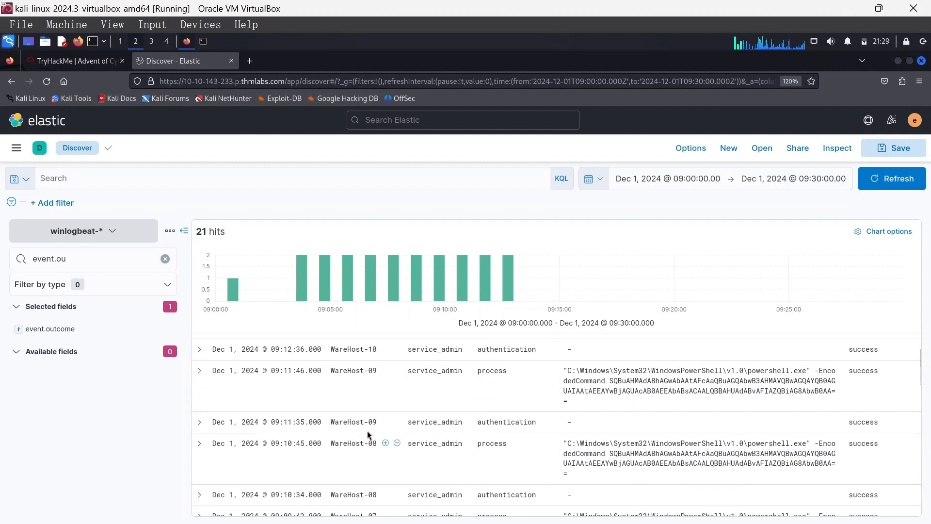
pyautogui.scroll(3, 368, 430)
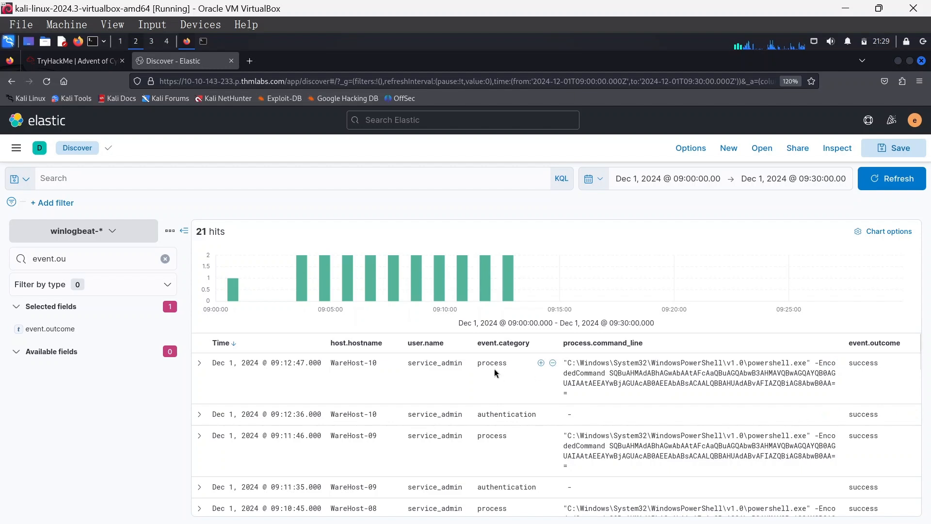
pyautogui.scroll(-2, 577, 393)
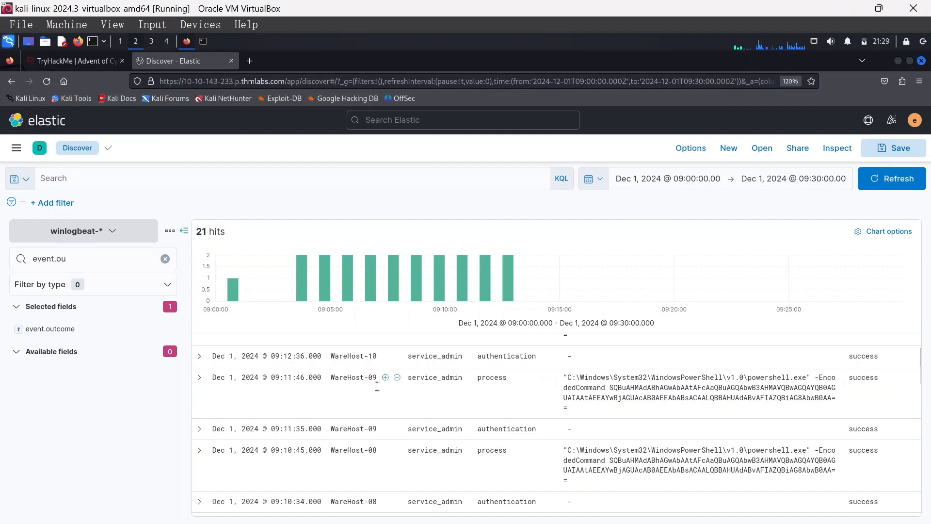
pyautogui.scroll(-1, 368, 454)
pyautogui.scroll(-2, 367, 454)
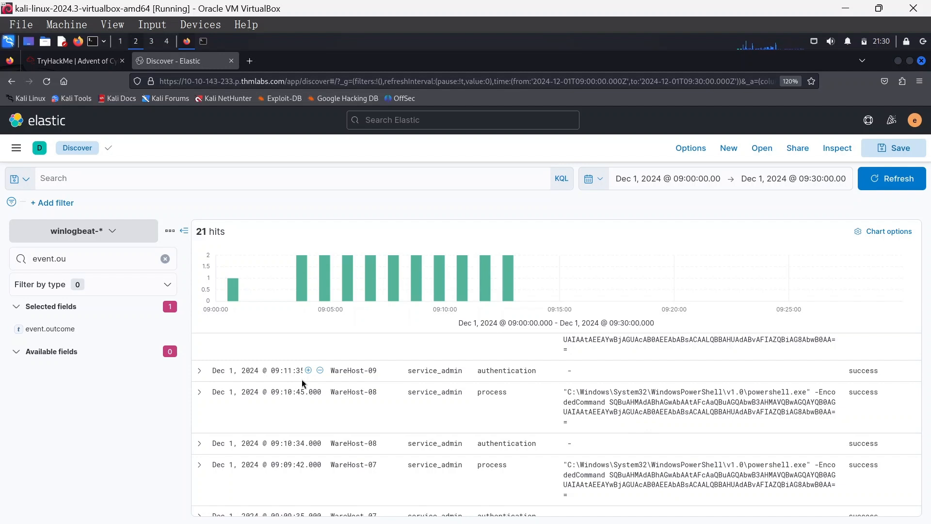
pyautogui.scroll(-2, 539, 412)
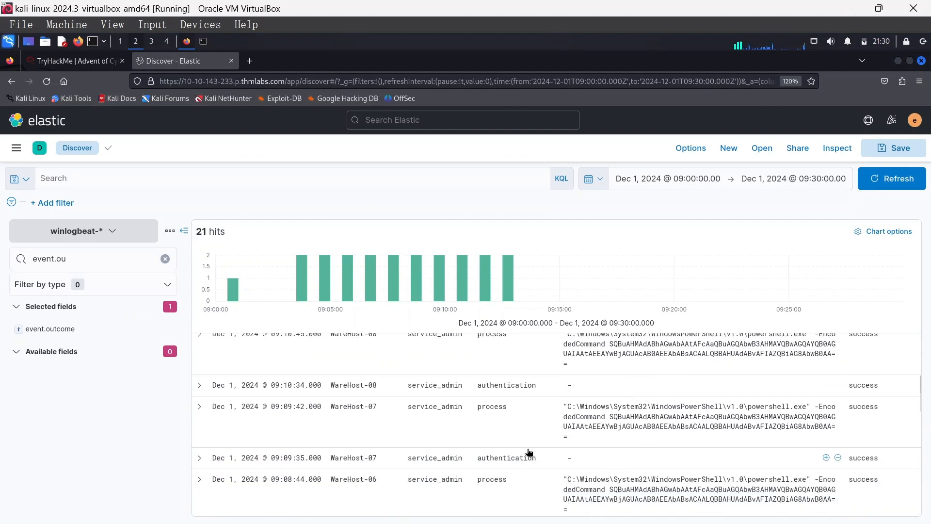
pyautogui.scroll(5, 484, 385)
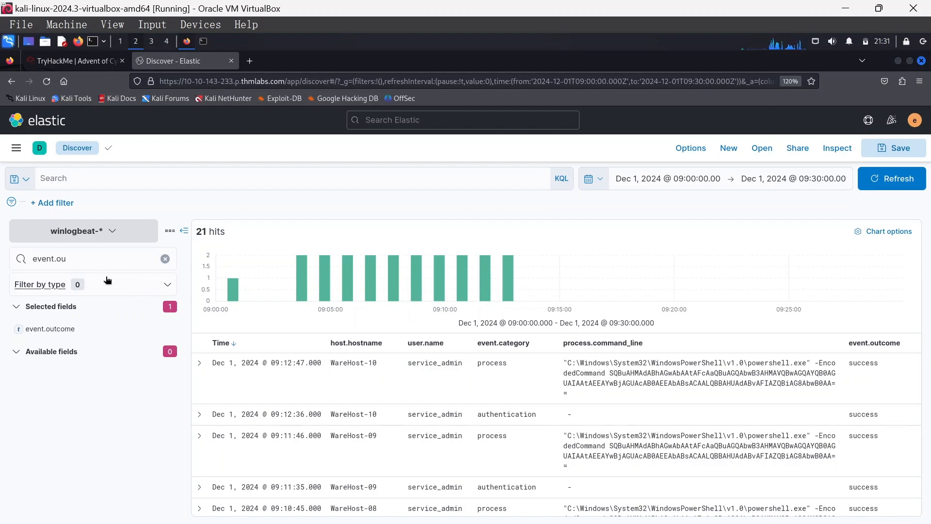
# - Search the field names for "sour", check the top values of source.ip, and add that field as a column
pyautogui.tripleClick(70, 260)
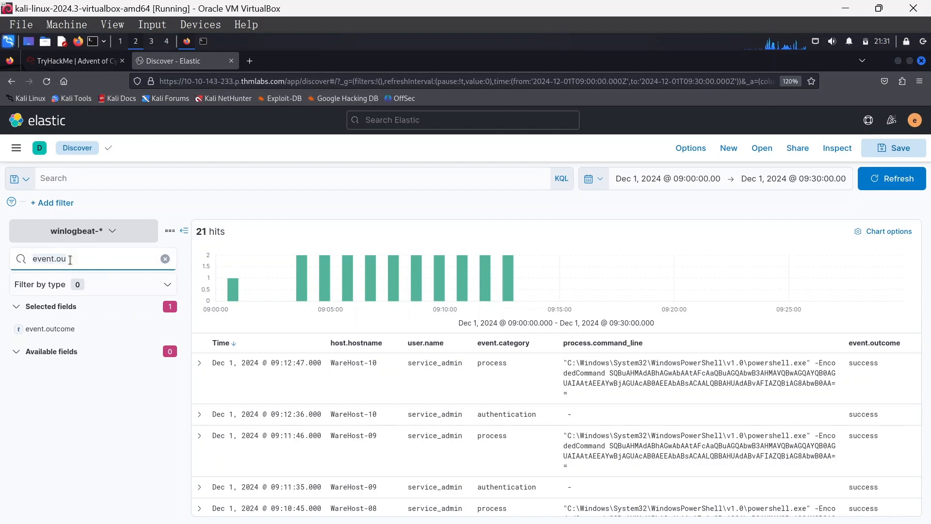
pyautogui.write('sour')
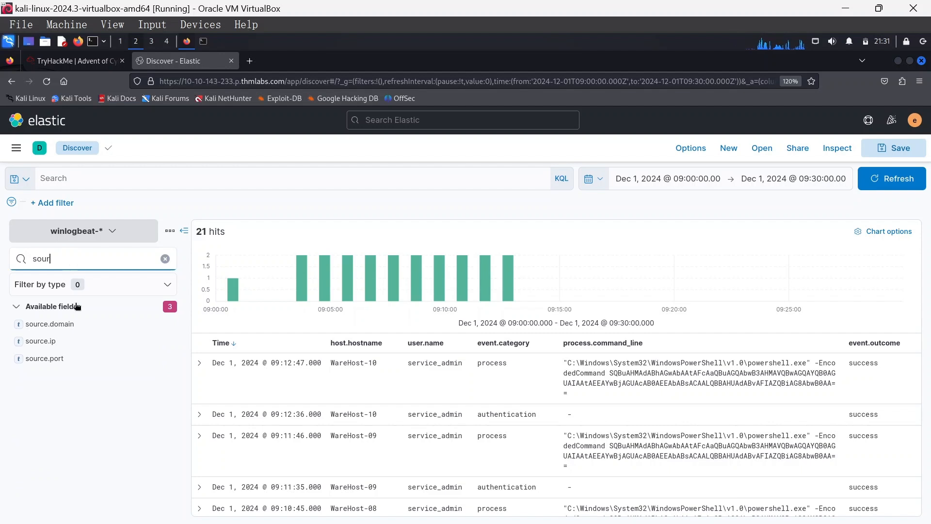
pyautogui.click(56, 342)
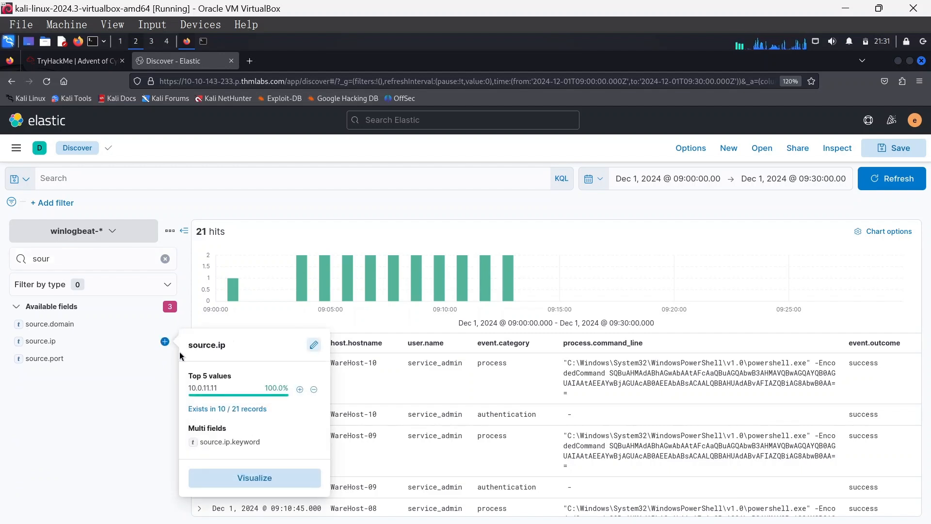
pyautogui.click(165, 341)
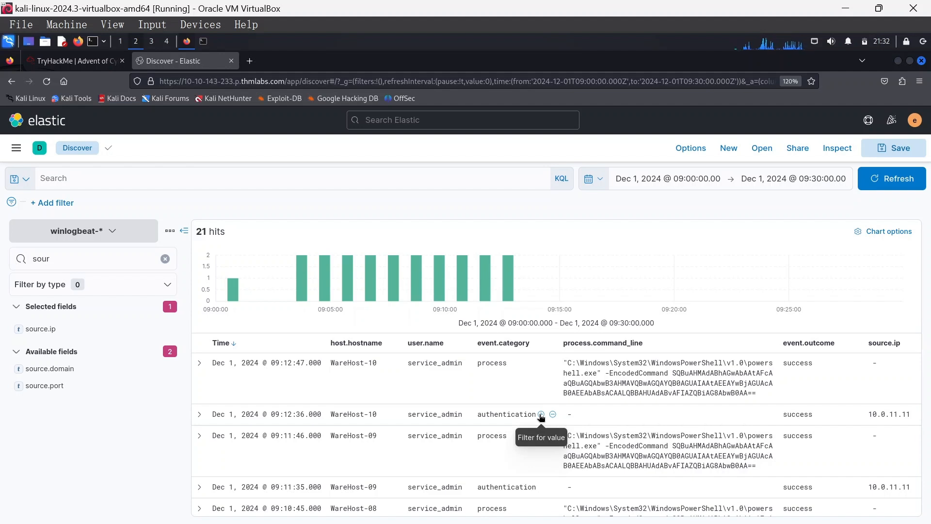
# - Filter the events for event.category: authentication to review the logins, and remove that filter again
pyautogui.click(541, 415)
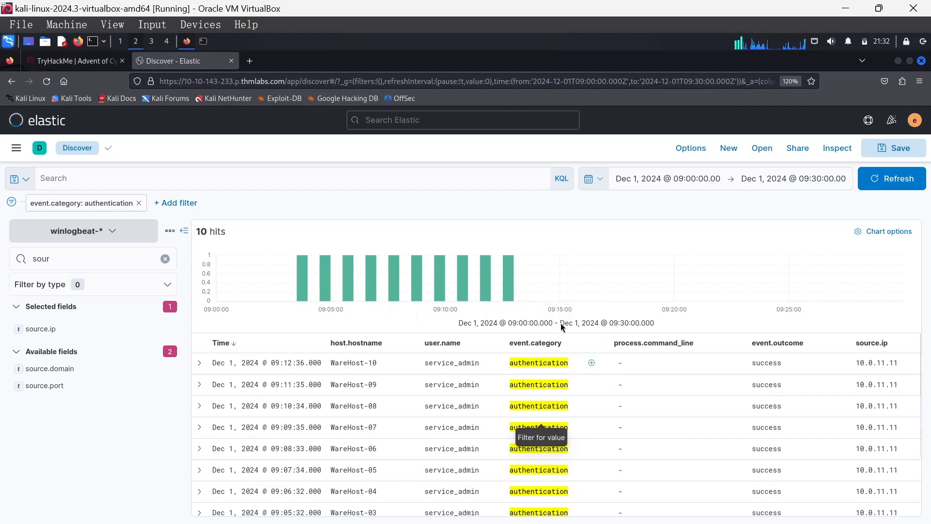
pyautogui.click(139, 204)
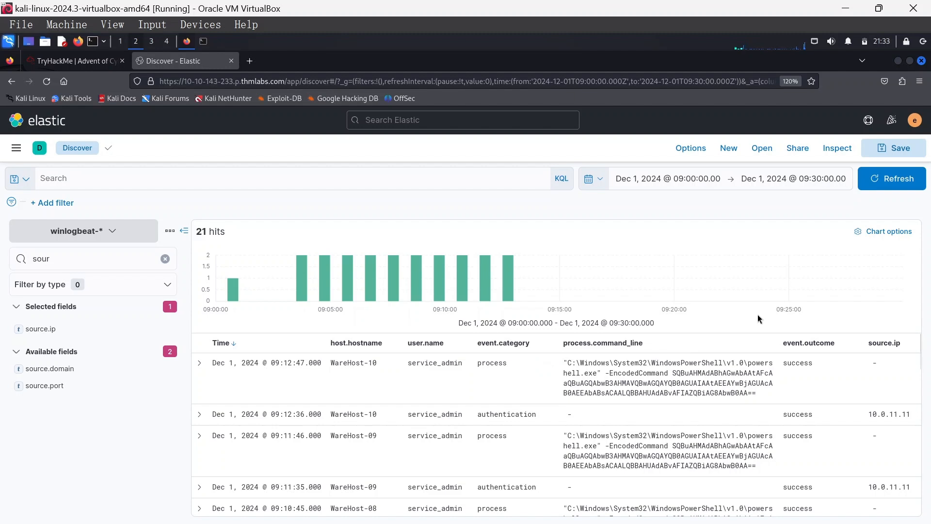
# - Set the start of the time range to Nov 29, 2024 @ 00:00 and update the results, keeping the end date as is
pyautogui.click(652, 178)
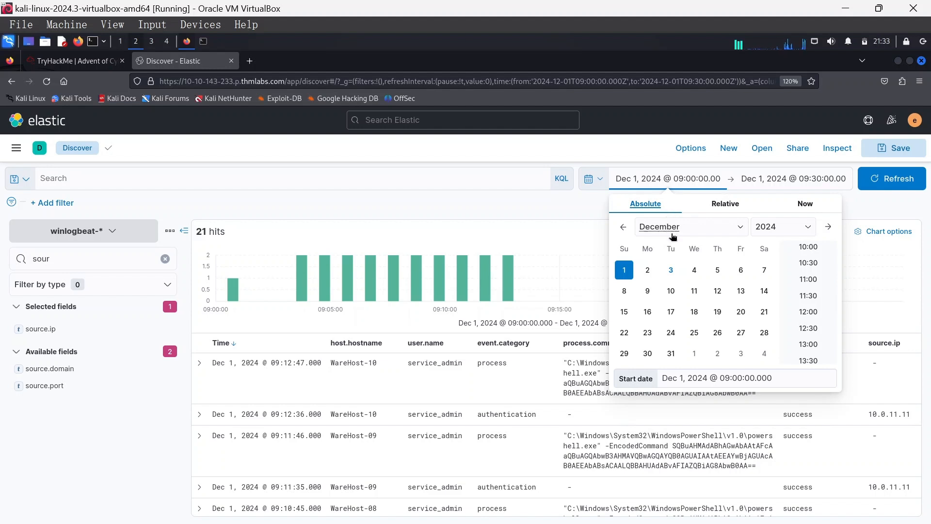
pyautogui.click(624, 226)
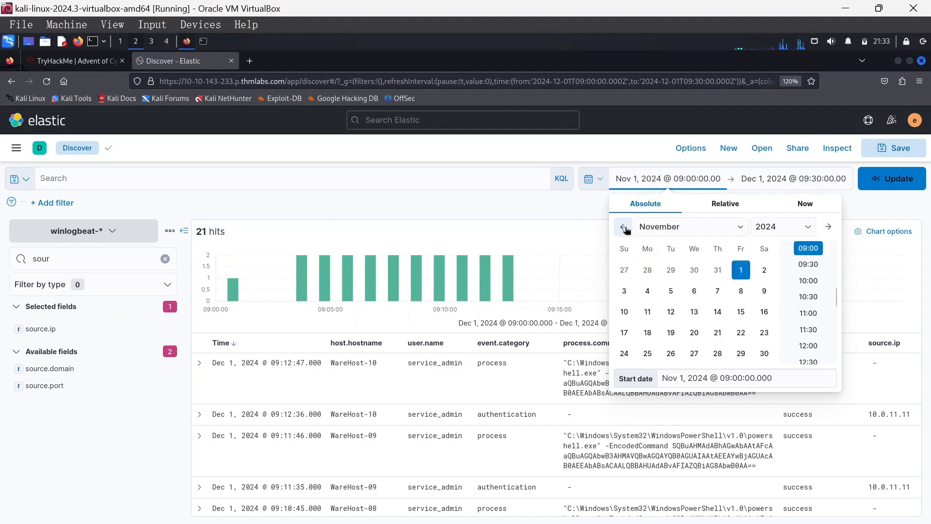
pyautogui.click(740, 354)
pyautogui.scroll(3, 809, 266)
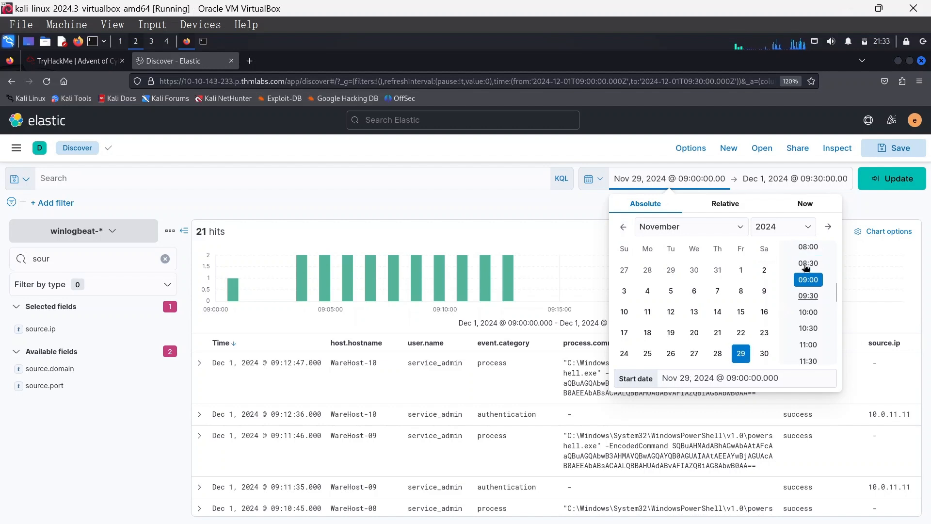
pyautogui.scroll(8, 809, 267)
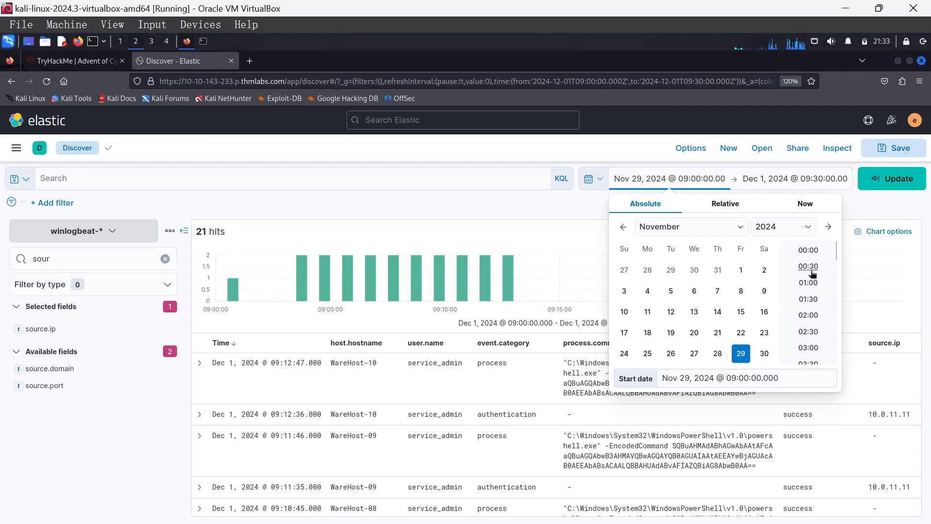
pyautogui.click(809, 251)
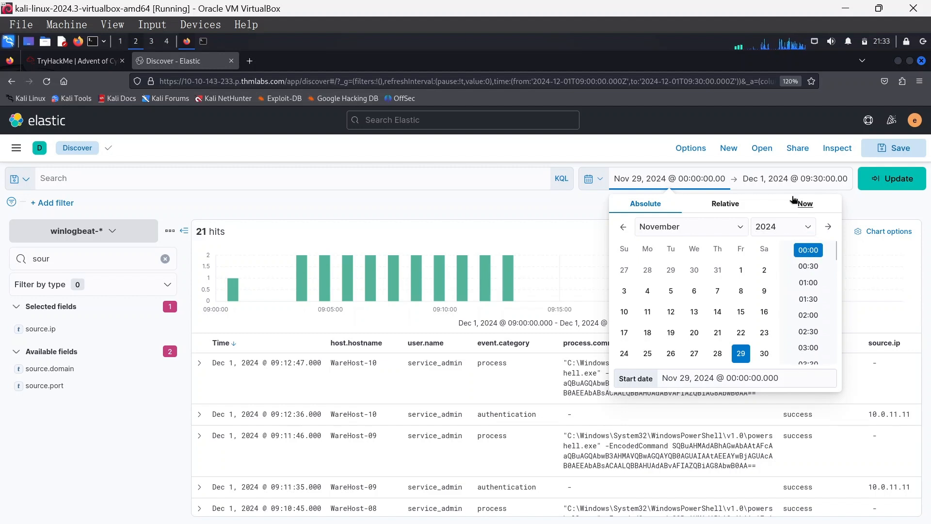
pyautogui.click(790, 180)
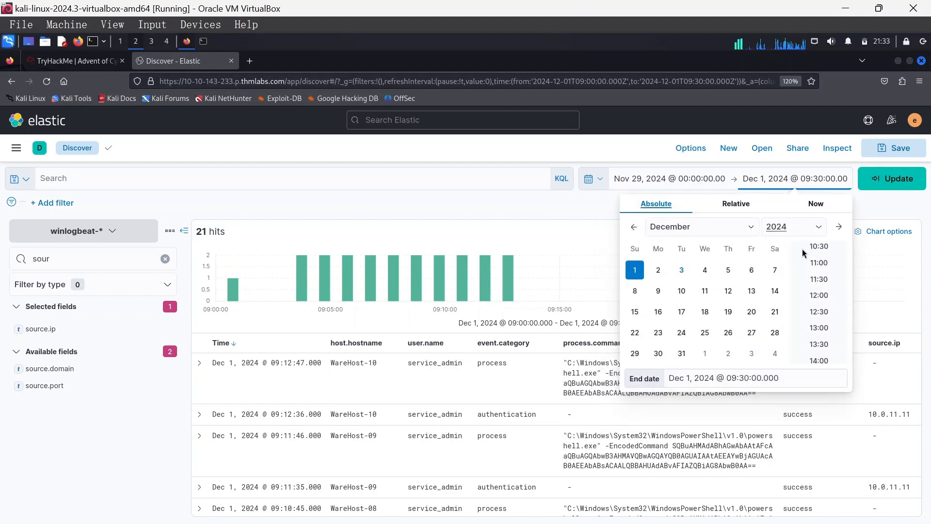
pyautogui.click(890, 183)
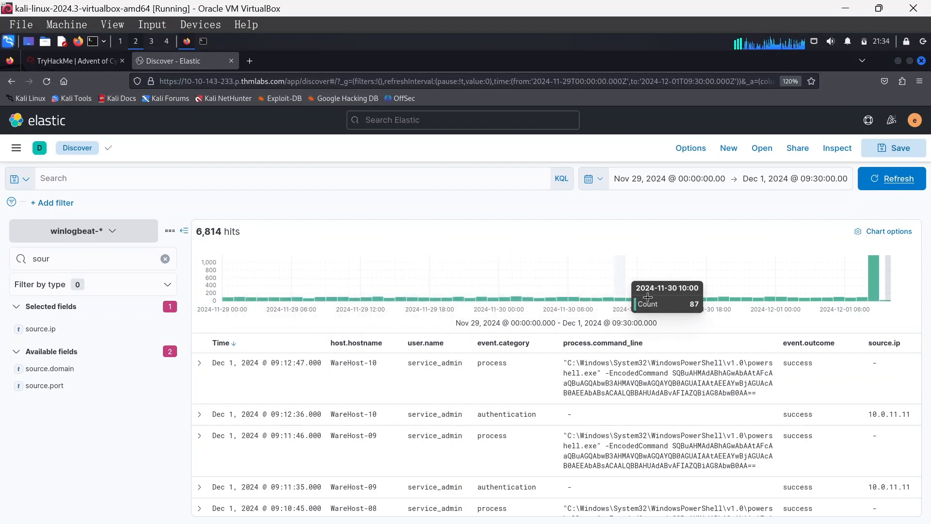
# - Filter the events for user.name: service_admin and source.ip: 10.0.11.11
pyautogui.moveTo(873, 261)
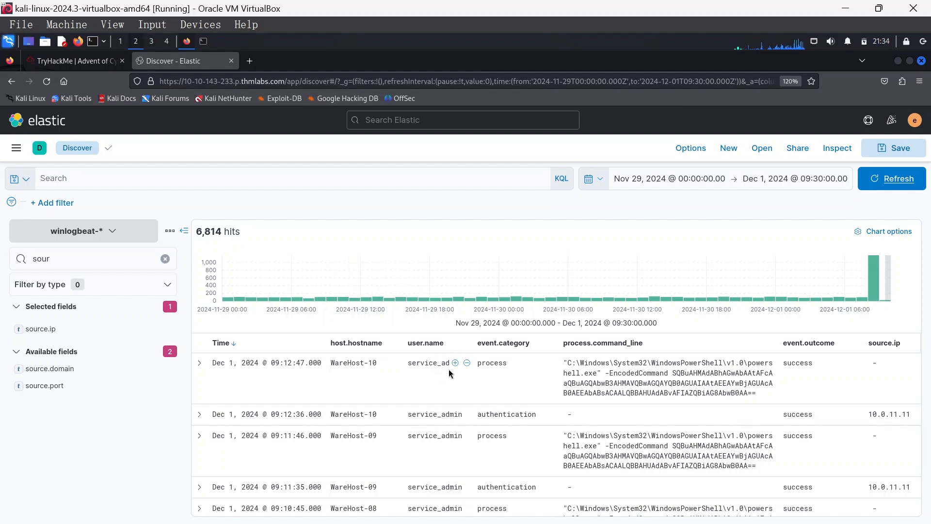
pyautogui.click(455, 363)
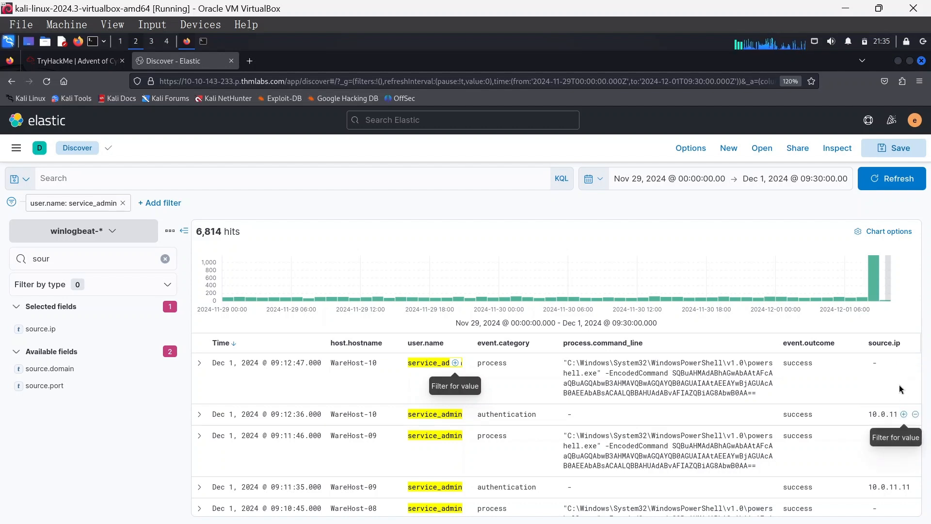
pyautogui.click(903, 414)
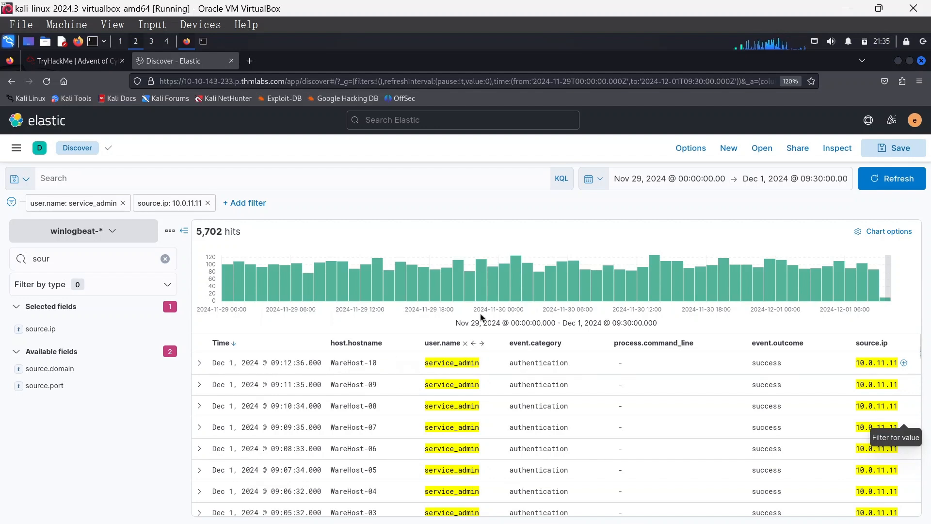
# - Examine the filtered event list, comparing the times, hosts and outcomes of the service_admin logins from 10.0.11.11
pyautogui.scroll(-8, 569, 397)
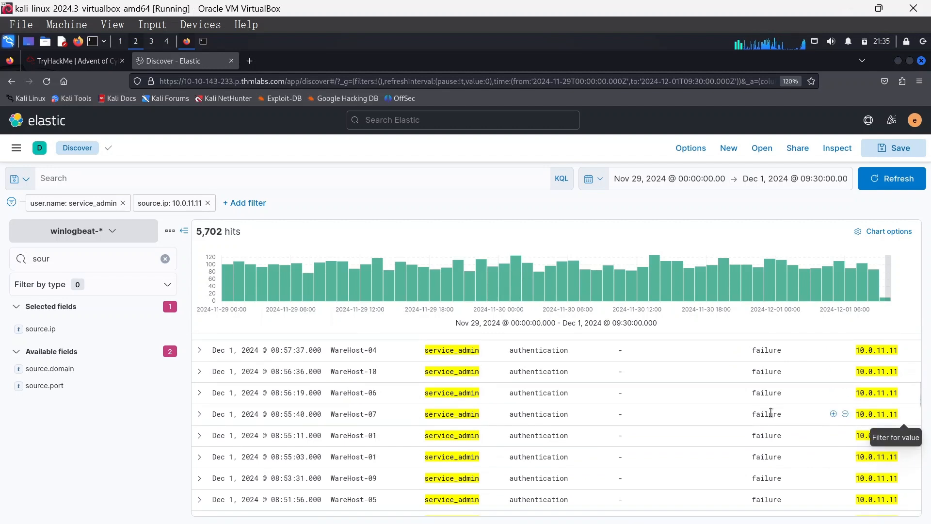
pyautogui.scroll(4, 771, 412)
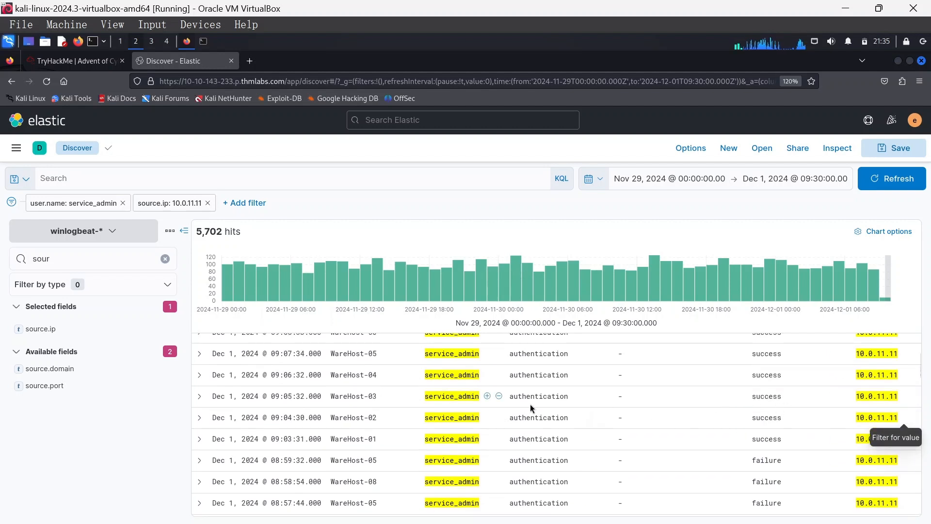
pyautogui.scroll(-3, 759, 451)
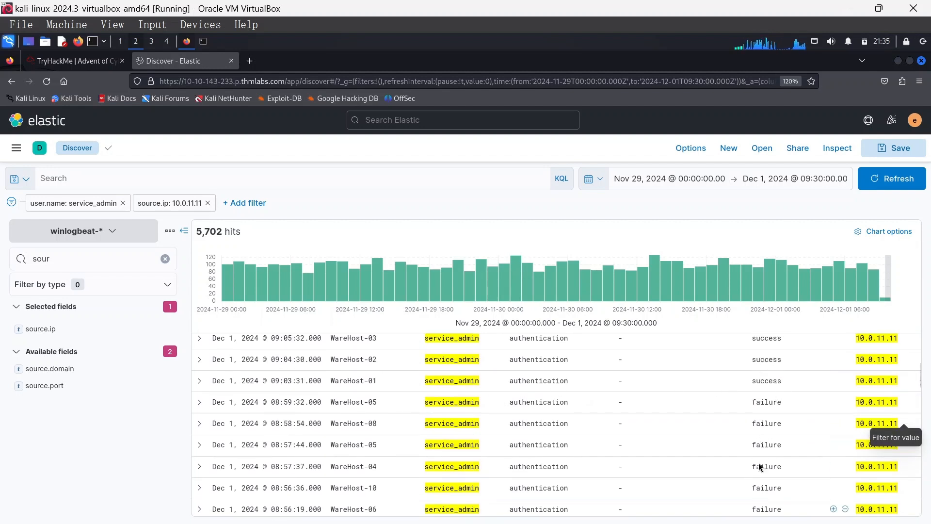
pyautogui.scroll(-5, 727, 456)
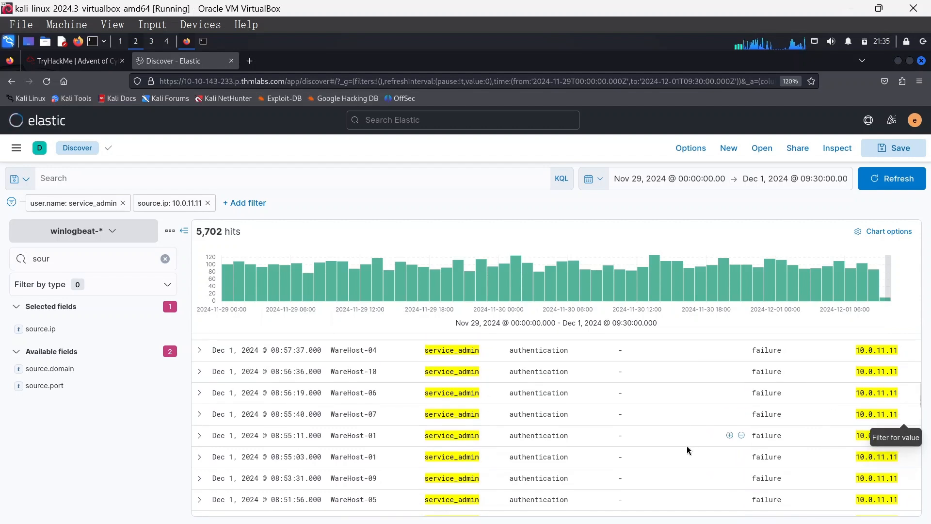
pyautogui.scroll(5, 674, 436)
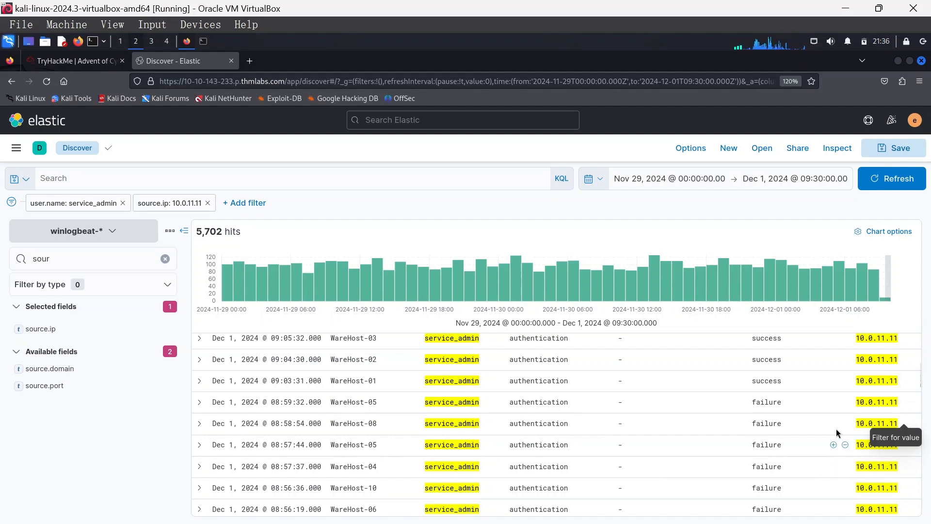
pyautogui.scroll(-5, 669, 436)
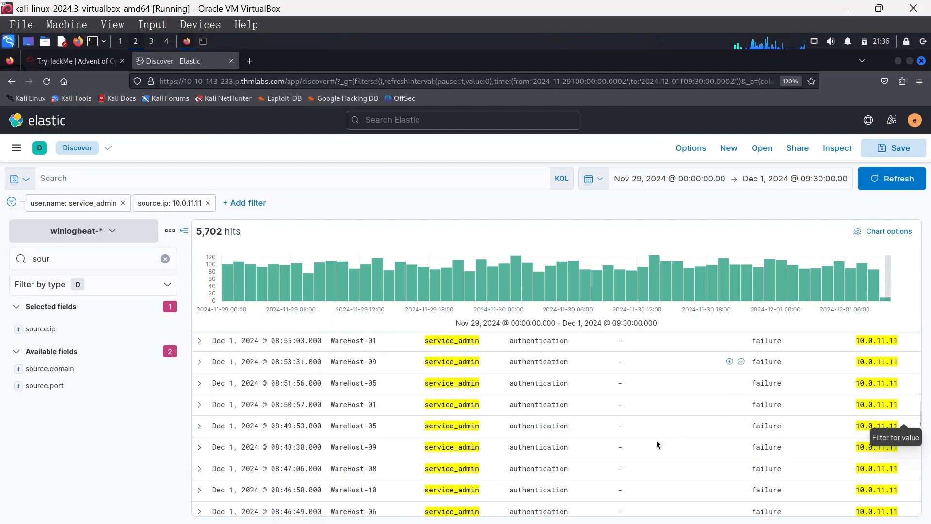
pyautogui.scroll(-5, 654, 442)
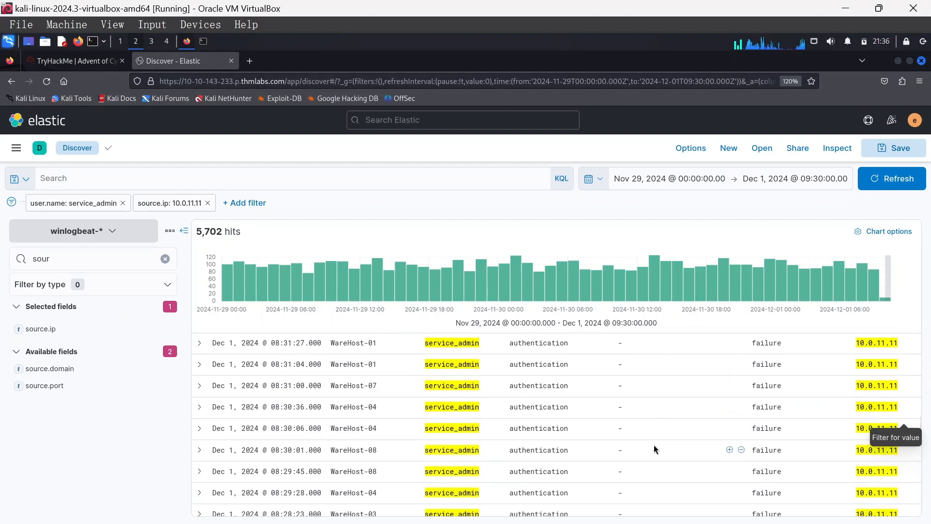
pyautogui.scroll(5, 647, 443)
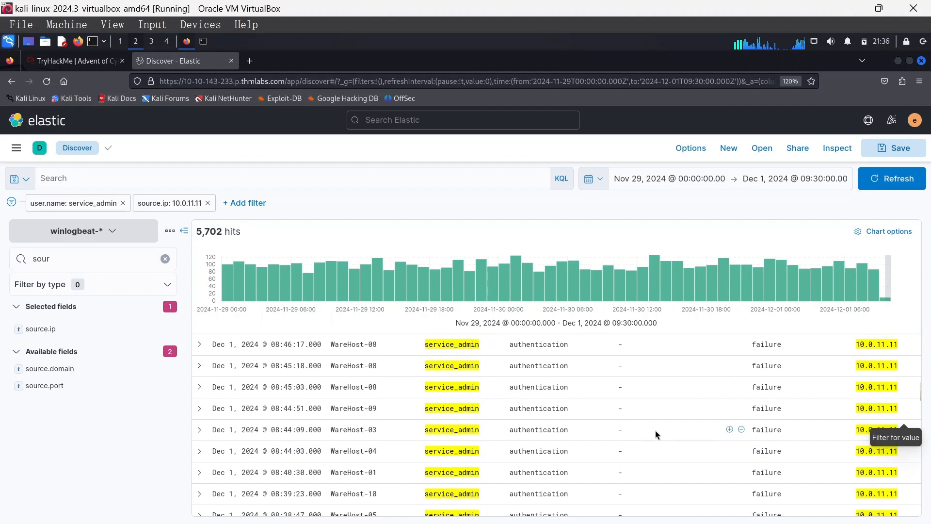
pyautogui.scroll(5, 666, 427)
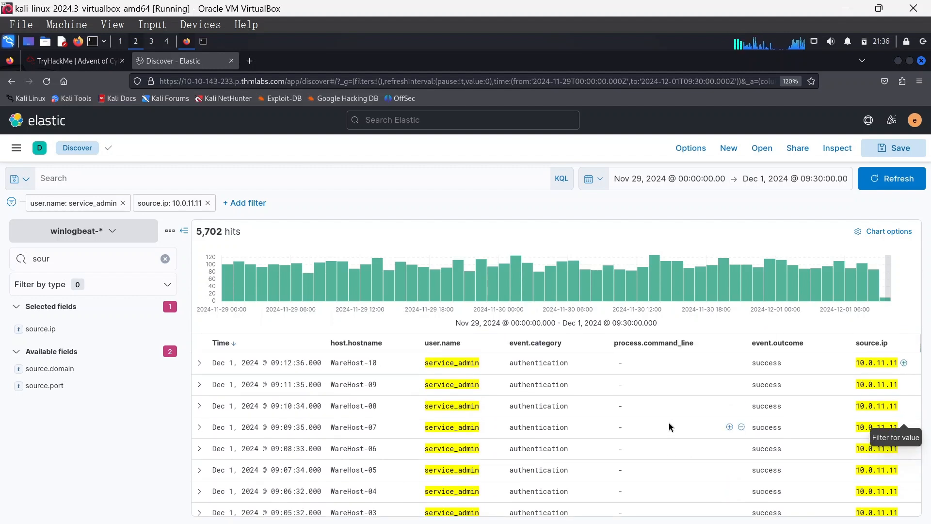
pyautogui.scroll(-3, 674, 432)
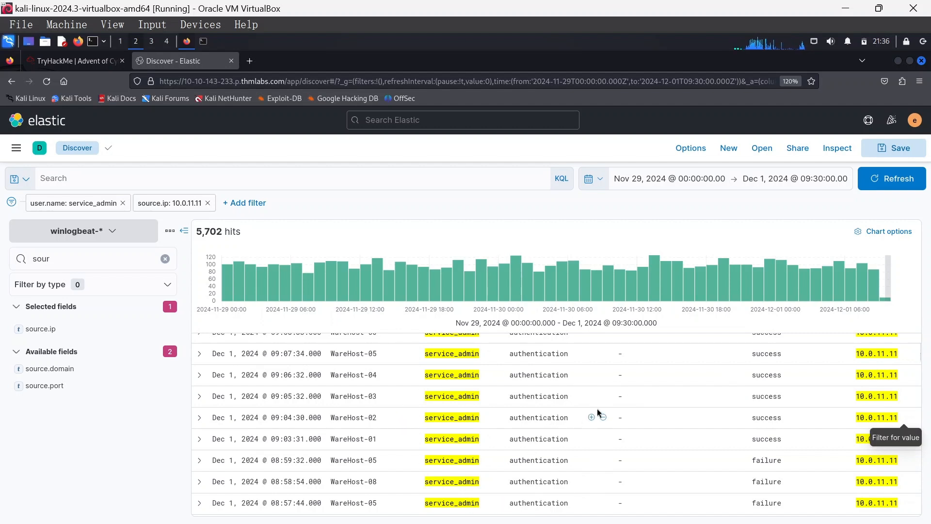
# - Filter for event.category: authentication and filter out the source IP 10.0.11.11
pyautogui.scroll(2, 584, 358)
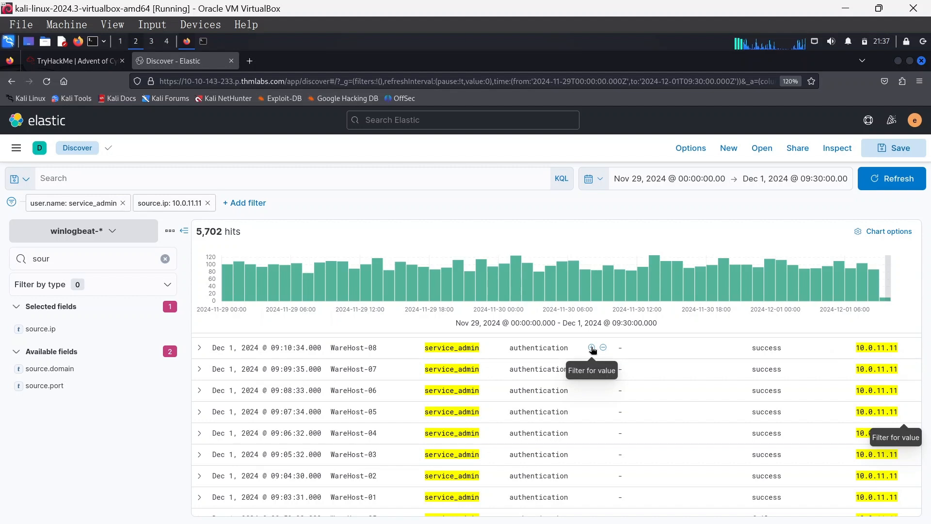
pyautogui.click(592, 348)
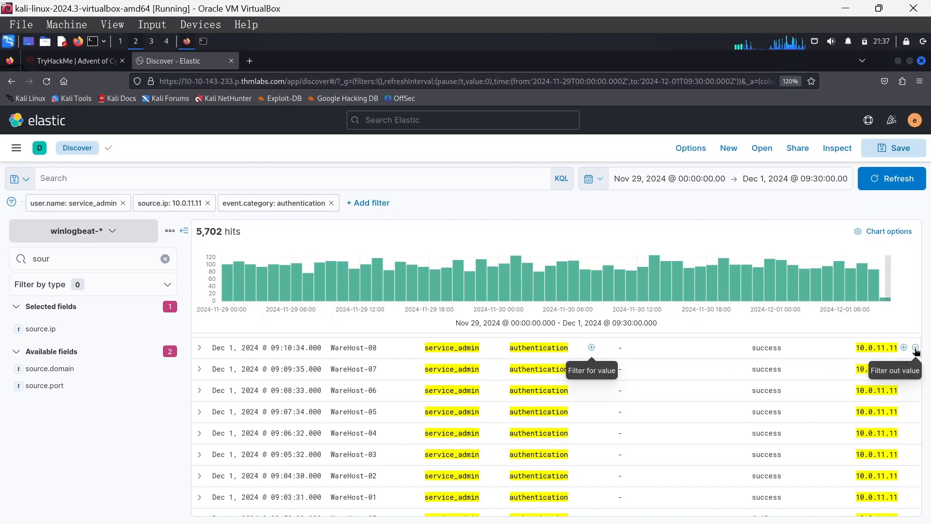
pyautogui.click(914, 348)
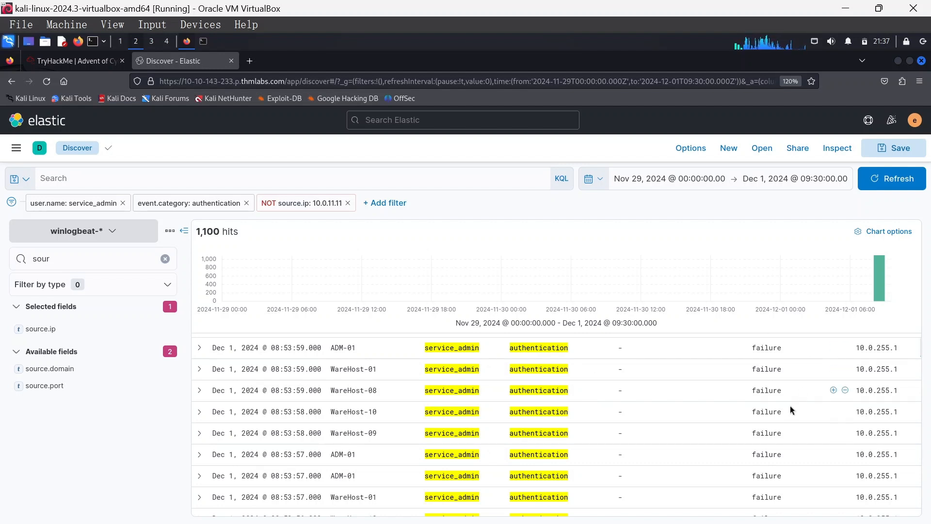
# - Review the remaining service_admin authentication events, comparing their times, target hosts, outcomes and source IP
pyautogui.scroll(2, 774, 391)
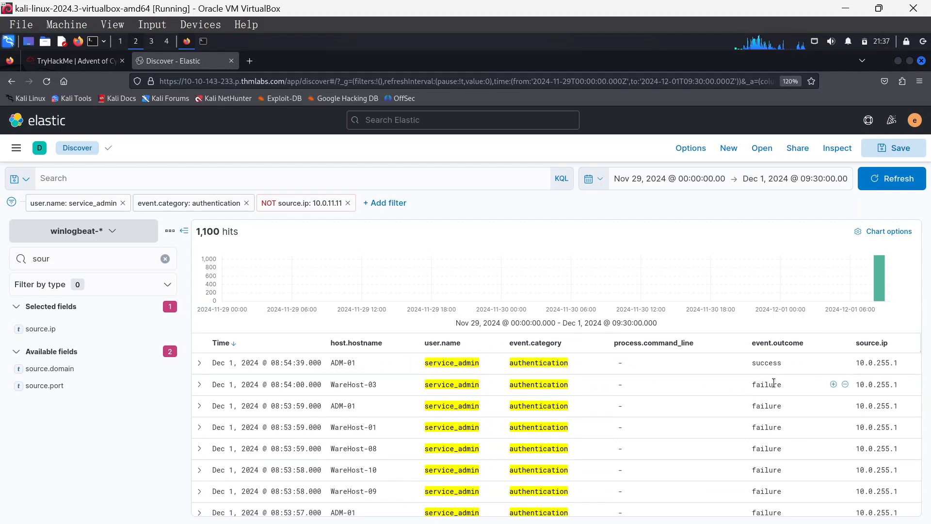
pyautogui.scroll(-5, 740, 442)
pyautogui.scroll(-5, 724, 470)
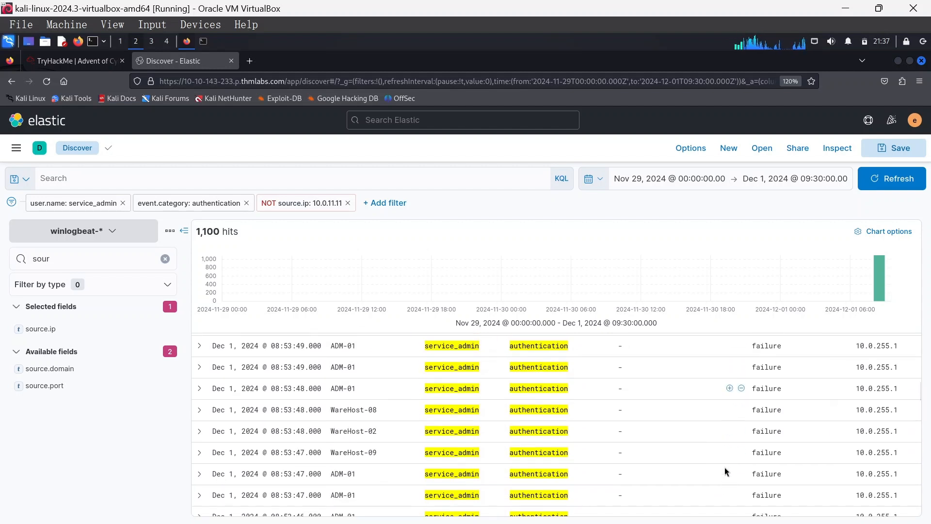
pyautogui.scroll(5, 697, 446)
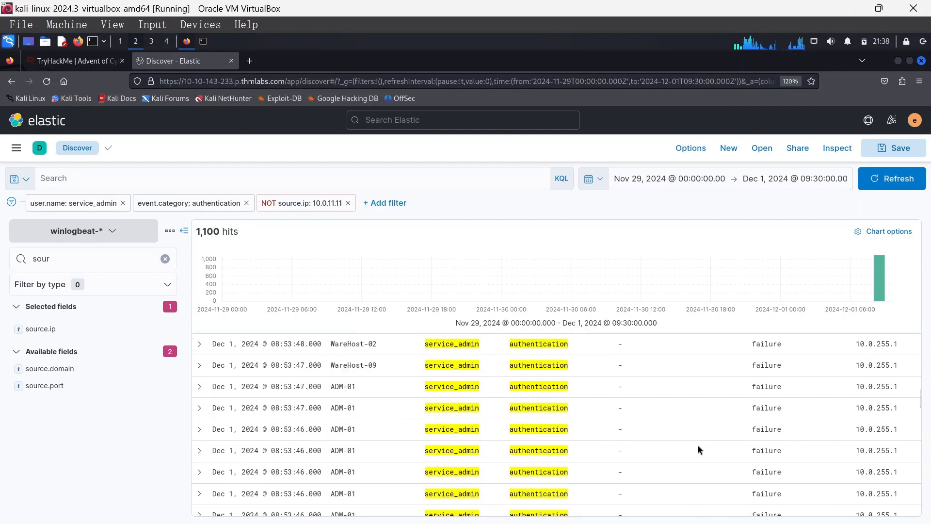
pyautogui.scroll(4, 704, 437)
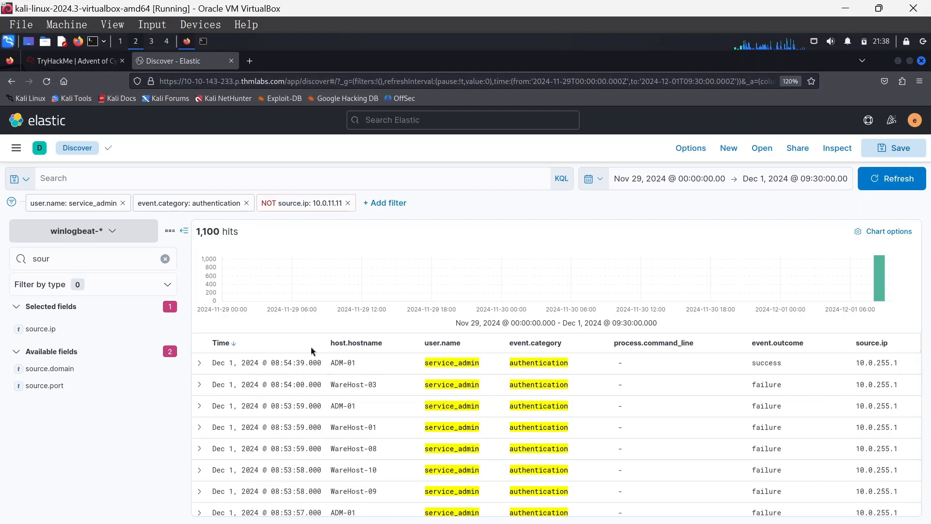
pyautogui.scroll(-3, 514, 436)
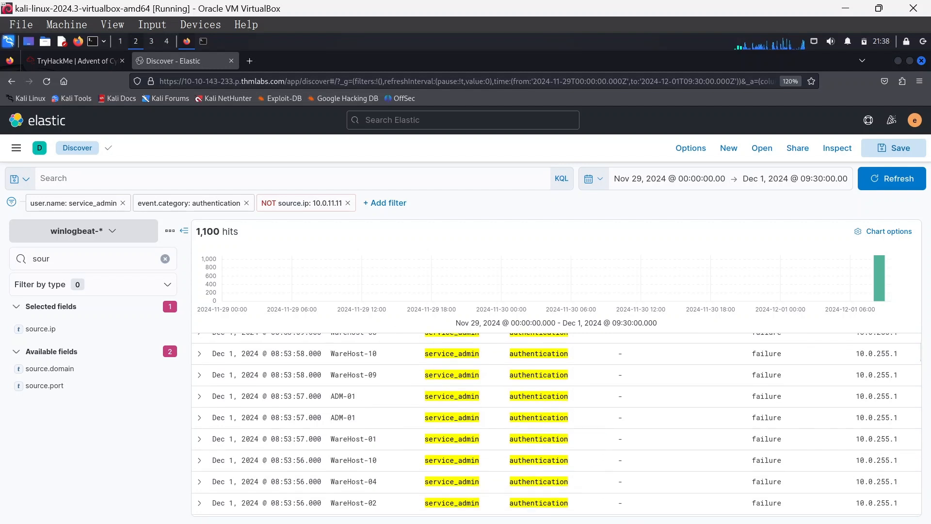
pyautogui.scroll(-2, 863, 417)
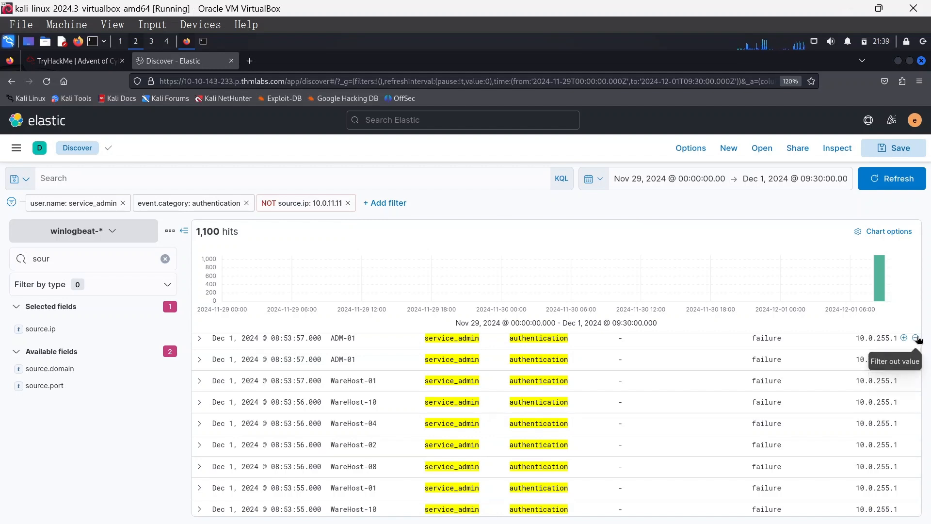
# - Remove the filter excluding source.ip 10.0.11.11 and review the login outcomes across all source IPs in time order
pyautogui.click(347, 203)
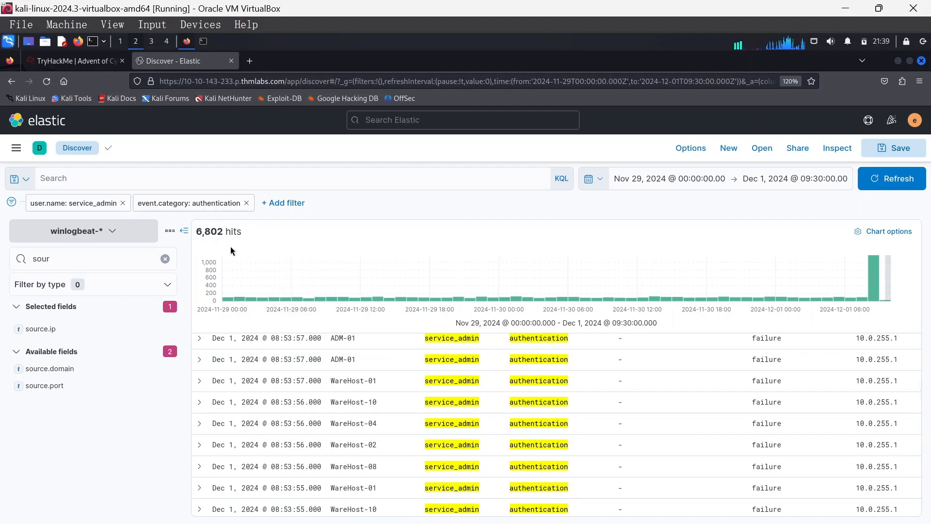
pyautogui.scroll(3, 727, 425)
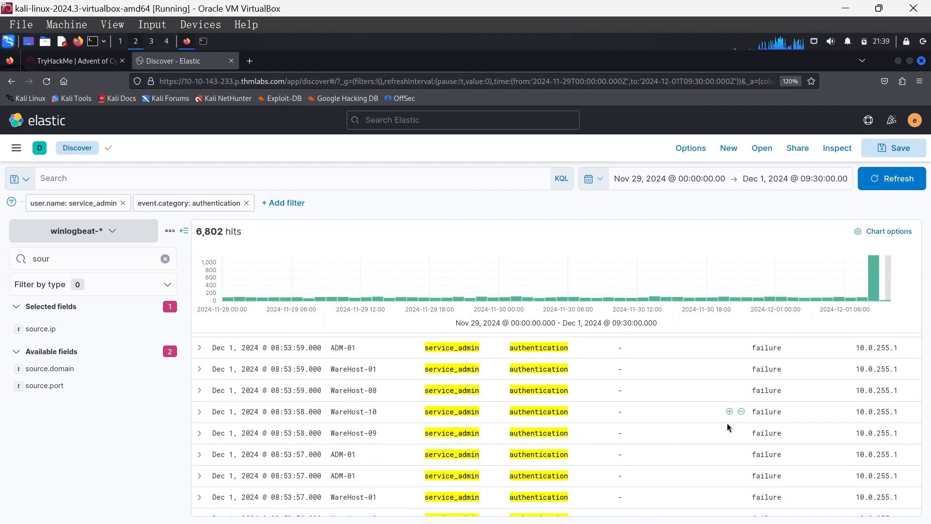
pyautogui.scroll(5, 685, 392)
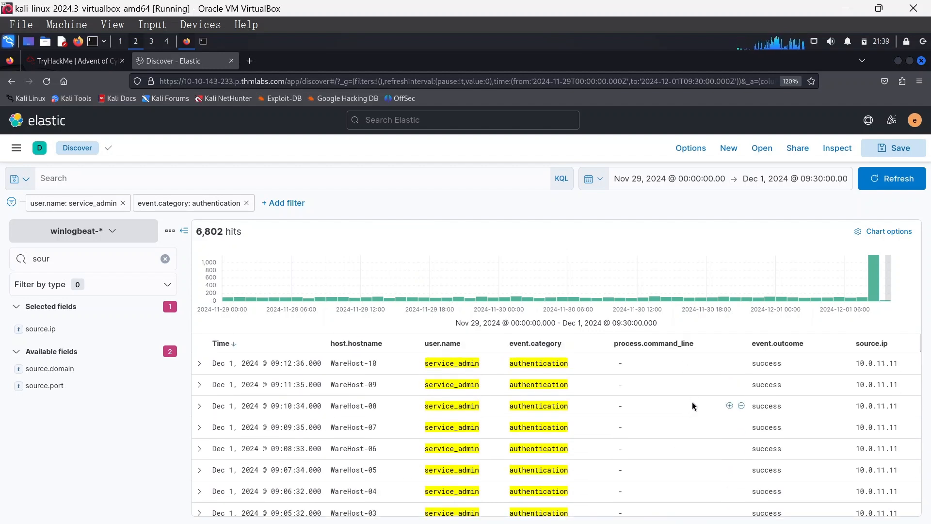
pyautogui.scroll(-3, 692, 401)
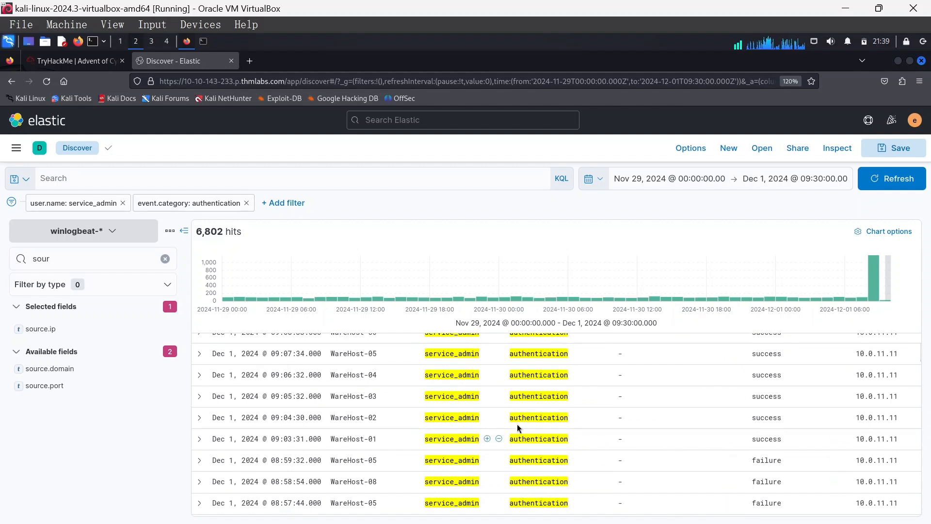
pyautogui.scroll(-4, 606, 383)
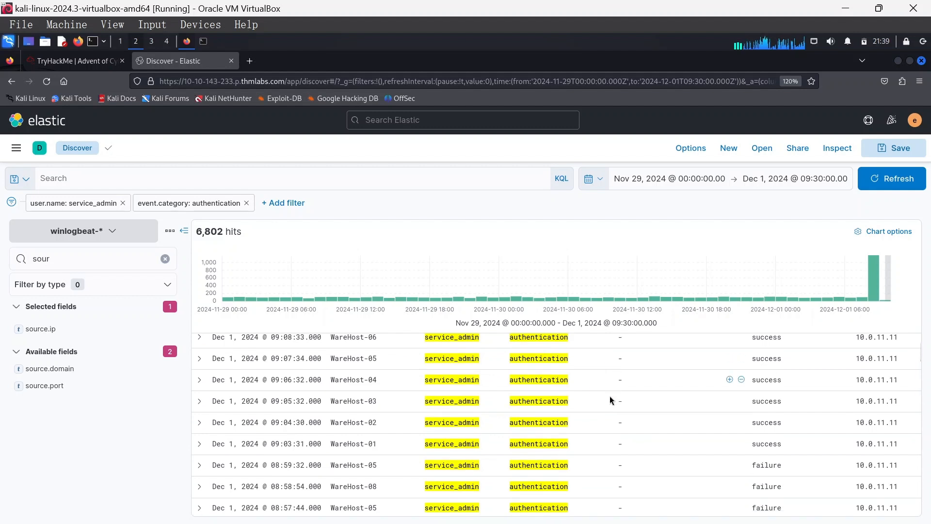
pyautogui.scroll(-2, 609, 398)
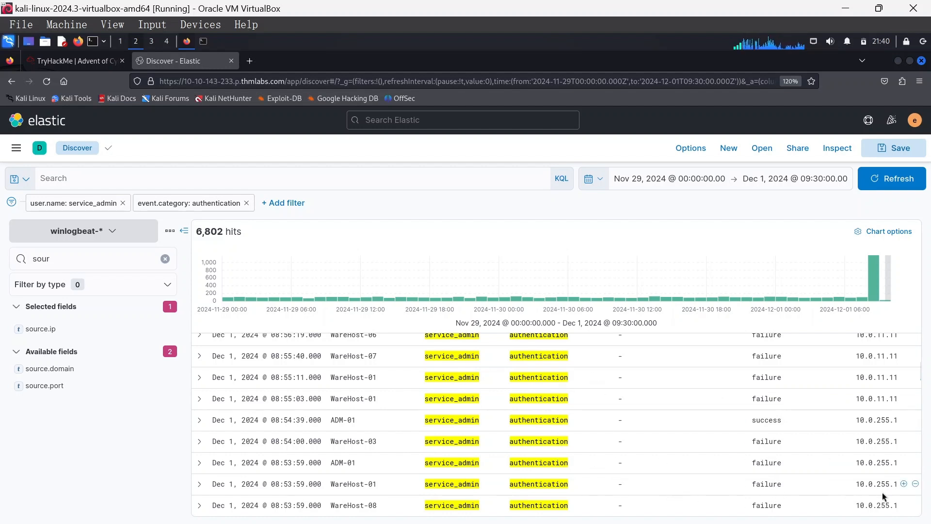
# - Examine the service_admin authentication events from 10.0.255.1 and 10.0.11.11, comparing their times, target hosts and login outcomes
pyautogui.scroll(-2, 810, 487)
pyautogui.scroll(2, 803, 468)
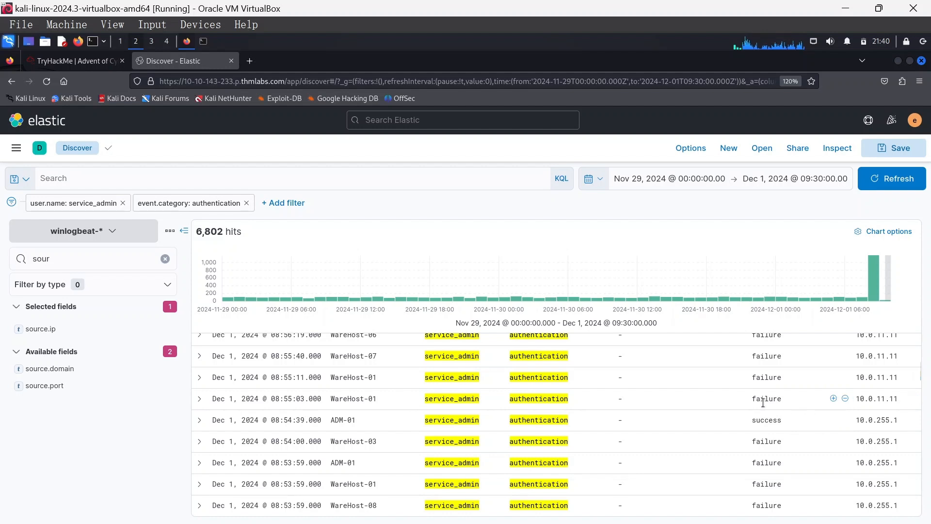
pyautogui.scroll(2, 579, 403)
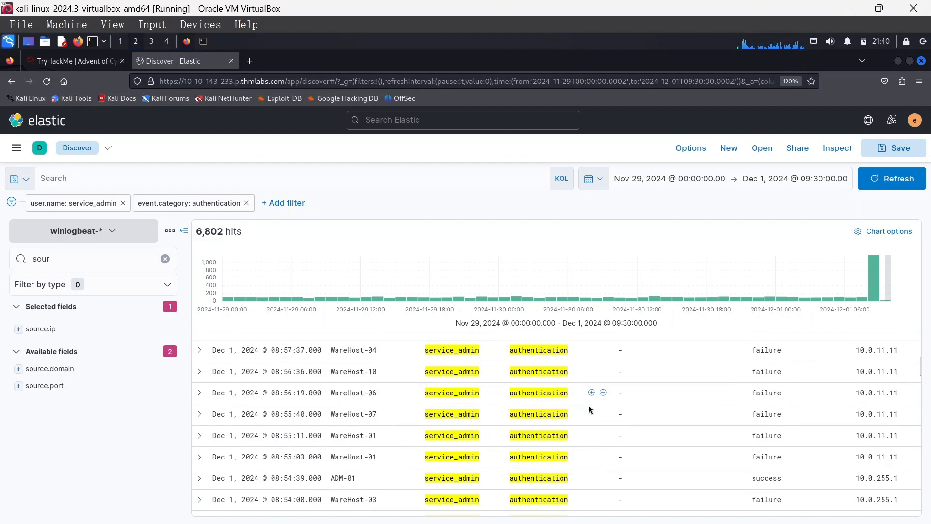
pyautogui.scroll(5, 589, 407)
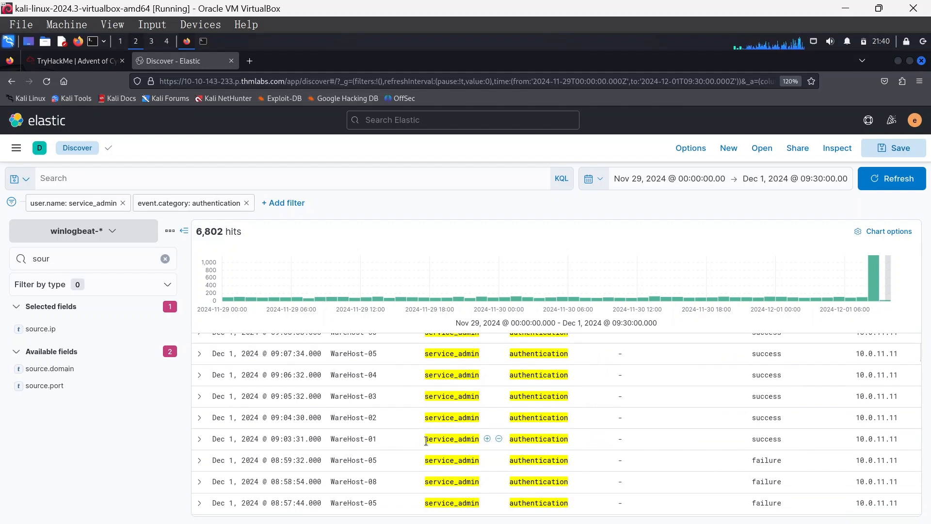
pyautogui.scroll(3, 426, 441)
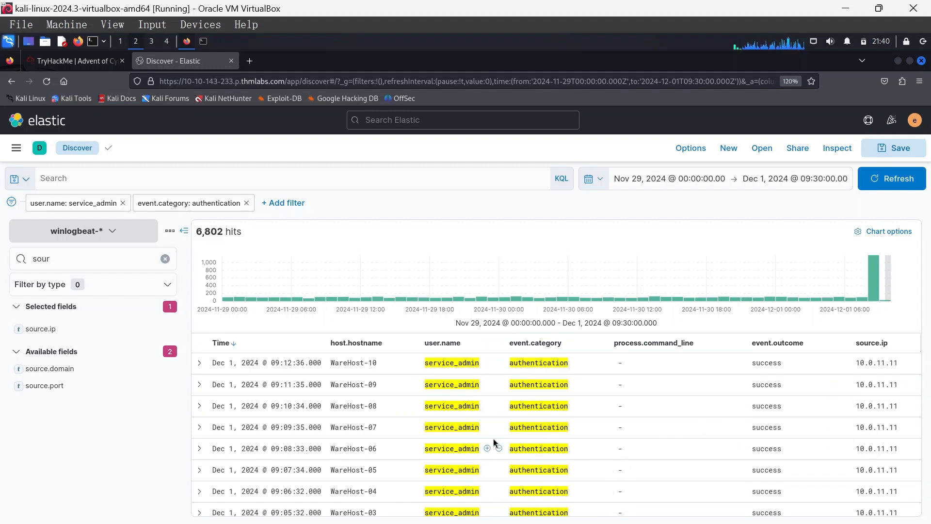
pyautogui.scroll(-10, 493, 438)
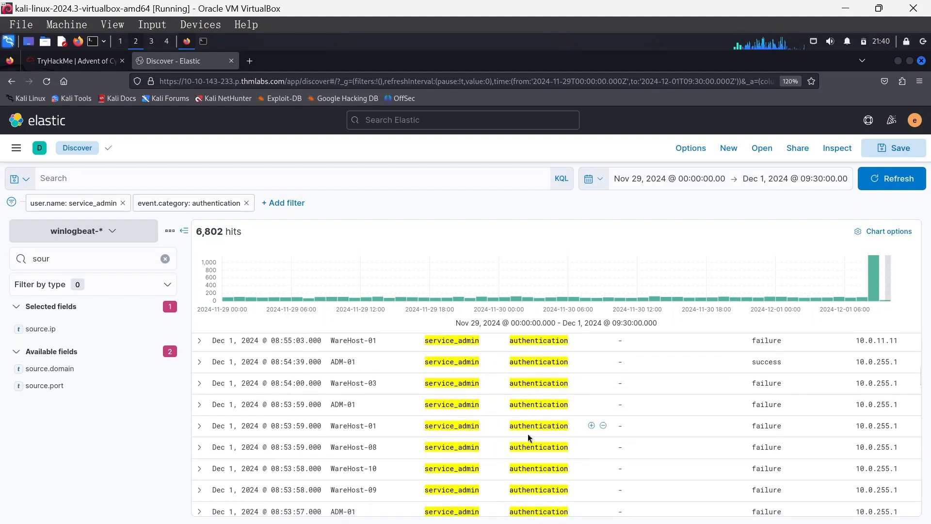
pyautogui.scroll(3, 504, 424)
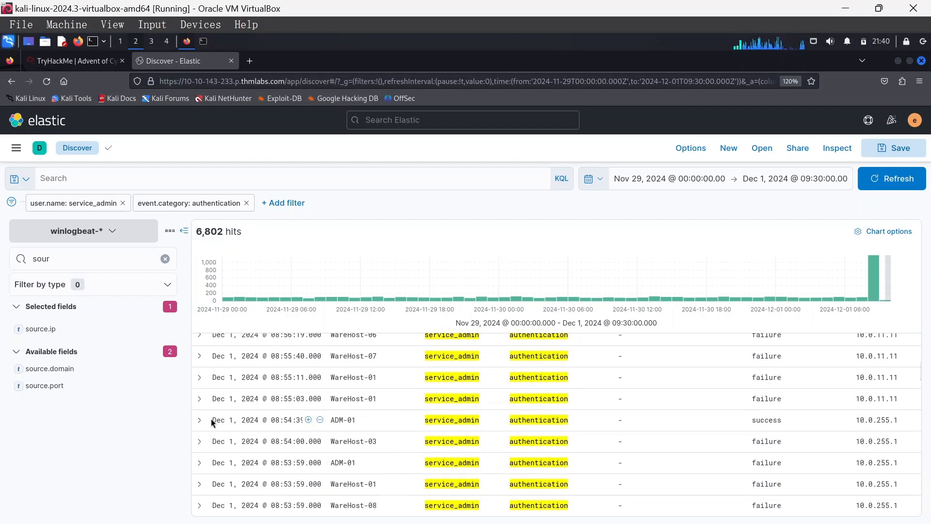
pyautogui.scroll(-8, 468, 473)
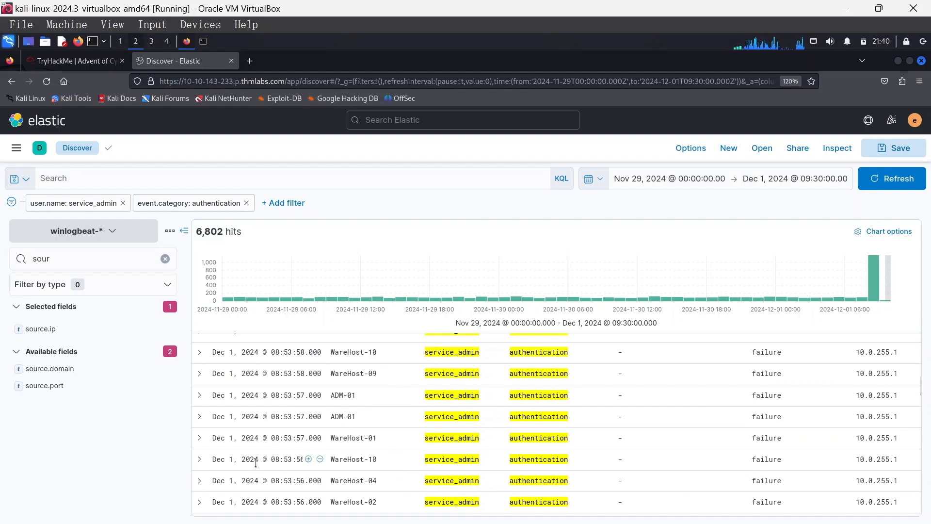
pyautogui.scroll(8, 250, 442)
pyautogui.scroll(10, 253, 429)
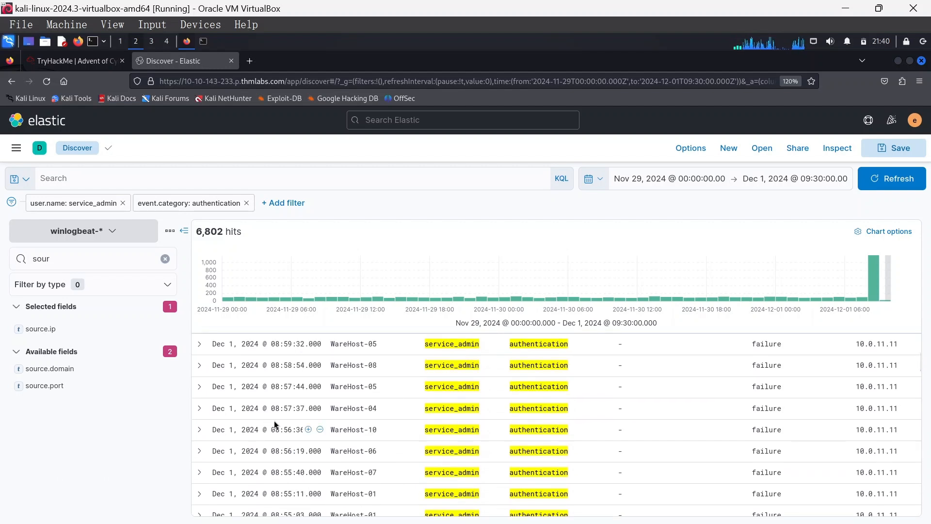
pyautogui.scroll(-5, 452, 434)
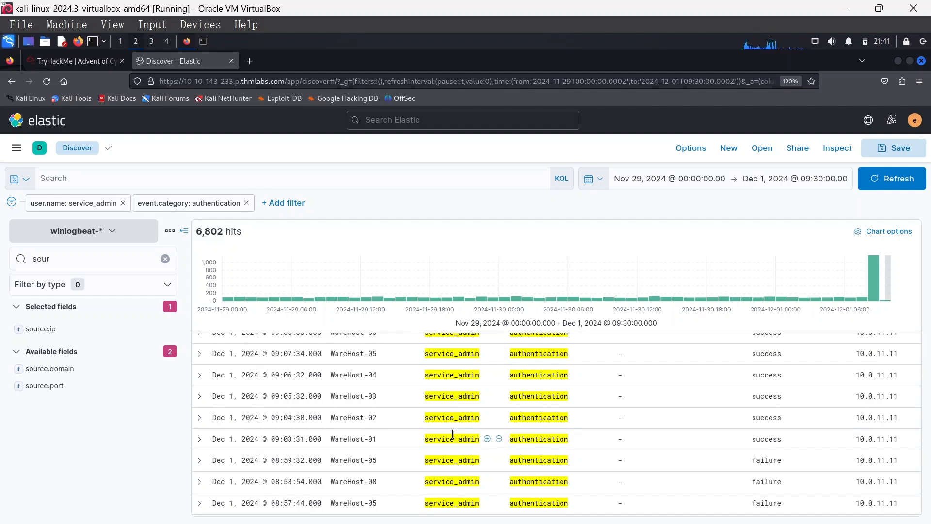
# - Remove the event.category: authentication and user.name: service_admin filters and filter for event.category: process instead
pyautogui.click(246, 203)
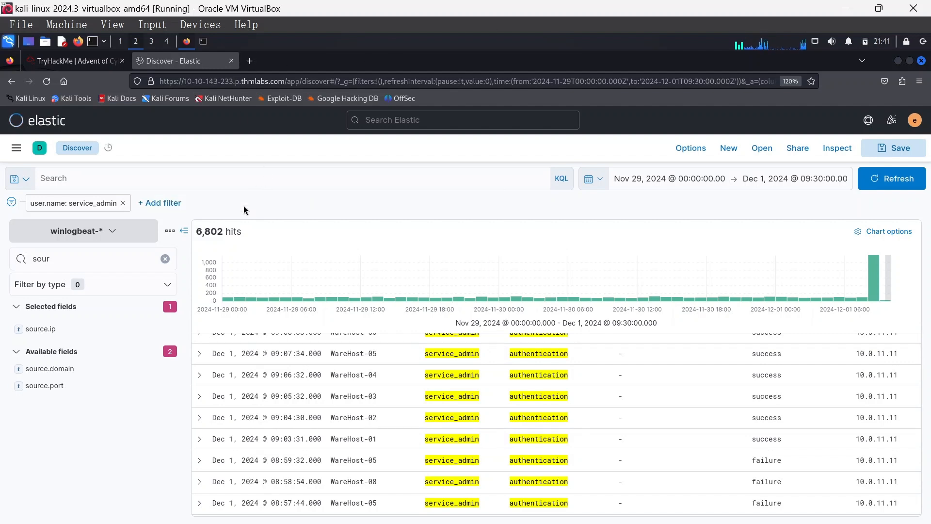
pyautogui.click(122, 204)
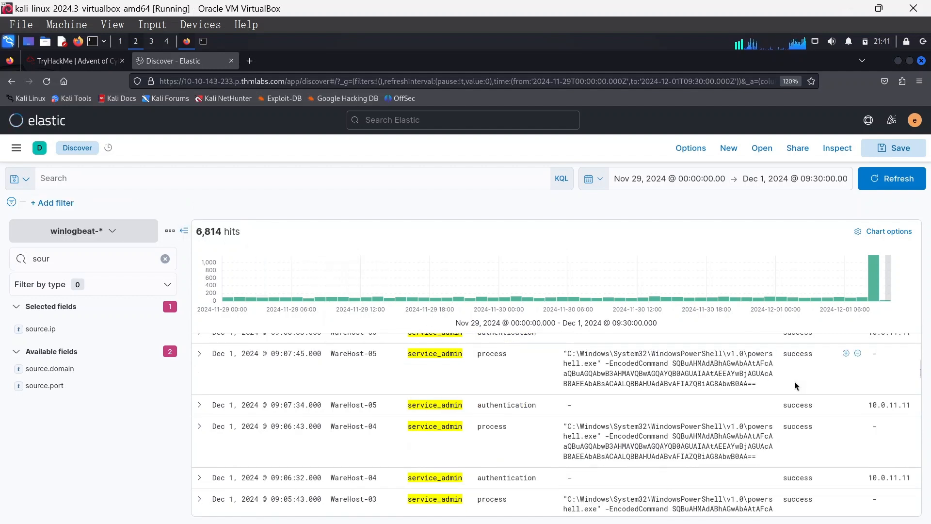
pyautogui.scroll(3, 721, 392)
pyautogui.scroll(5, 649, 400)
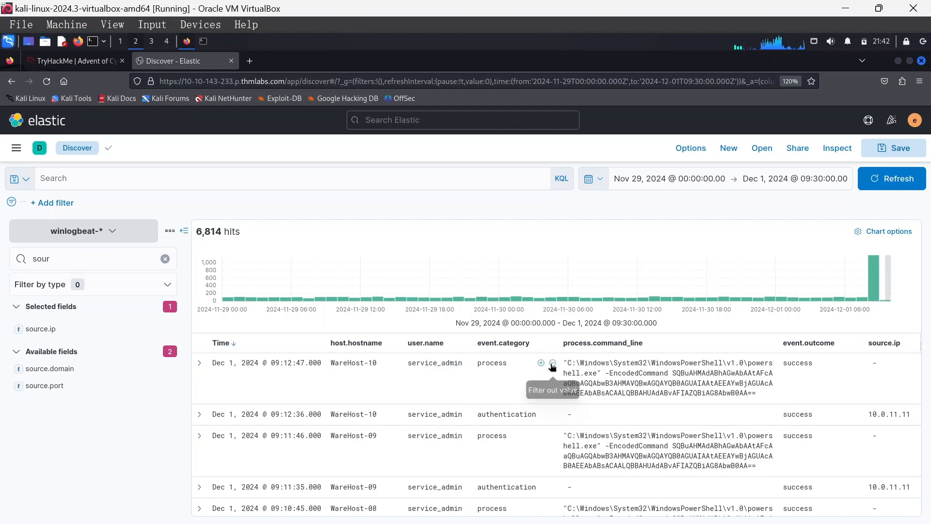
pyautogui.click(541, 363)
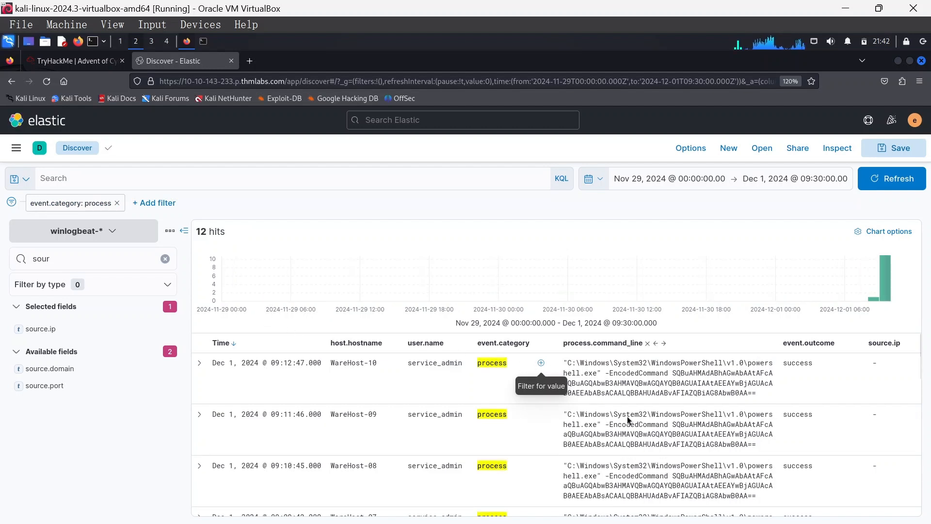
# - Review the process events, comparing the command lines run on the WareHost machines and ADM-01 and their times
pyautogui.scroll(-5, 628, 420)
pyautogui.scroll(-3, 629, 437)
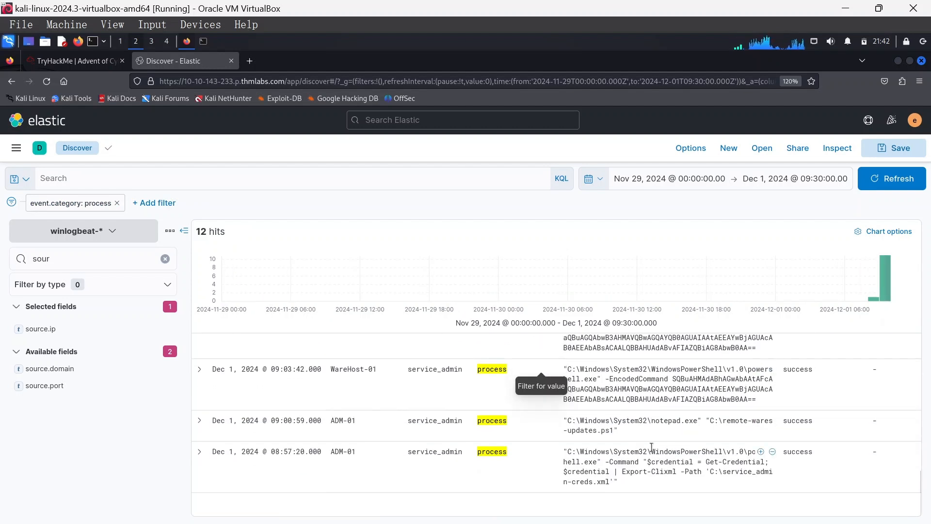
pyautogui.scroll(8, 629, 436)
pyautogui.scroll(-8, 537, 432)
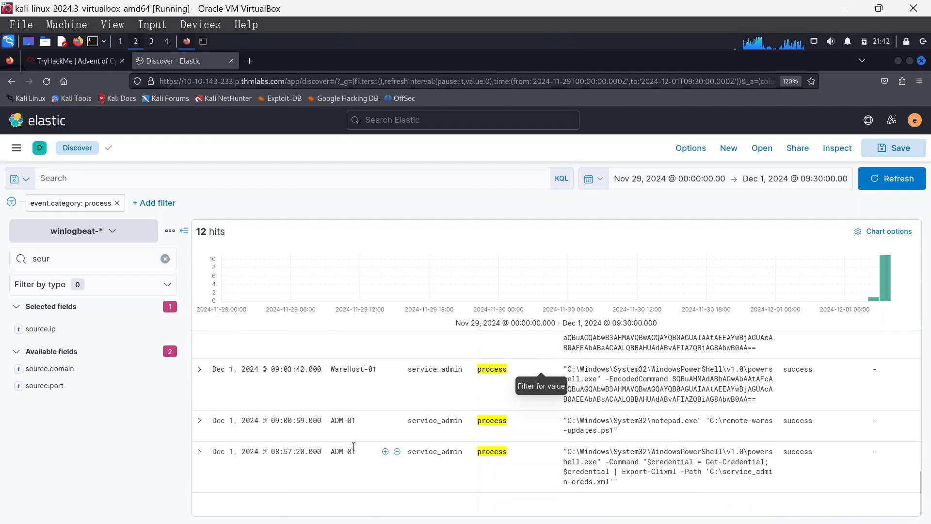
pyautogui.scroll(4, 363, 458)
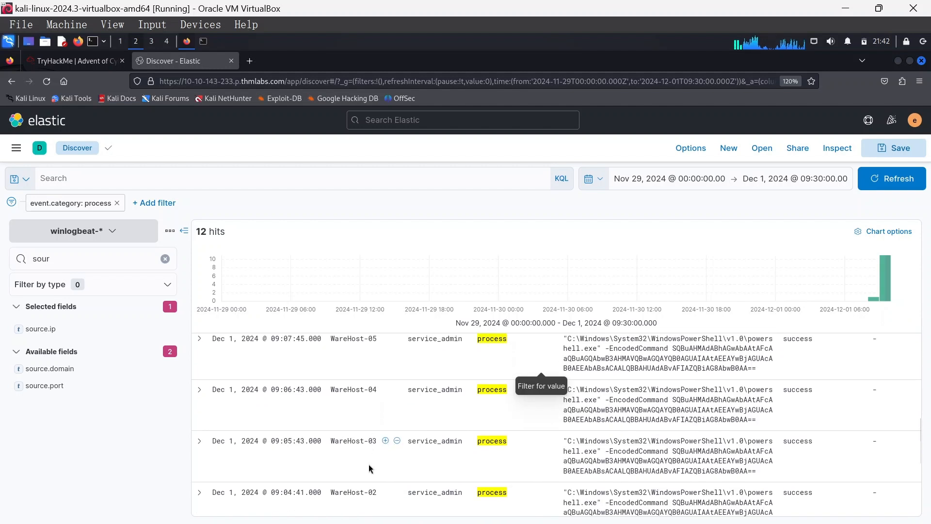
pyautogui.scroll(-3, 374, 506)
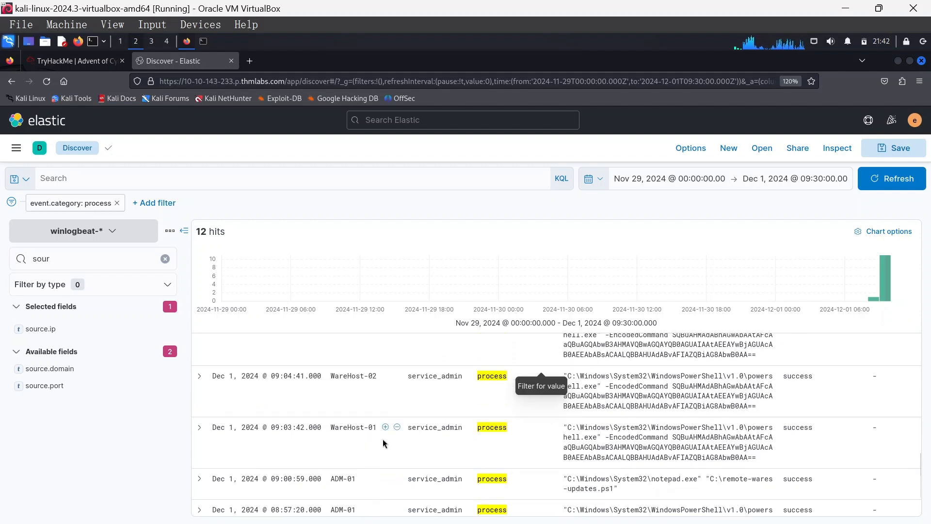
# - Copy the Base64 string after -EncodedCommand from the WareHost-09 PowerShell process event
pyautogui.scroll(5, 383, 439)
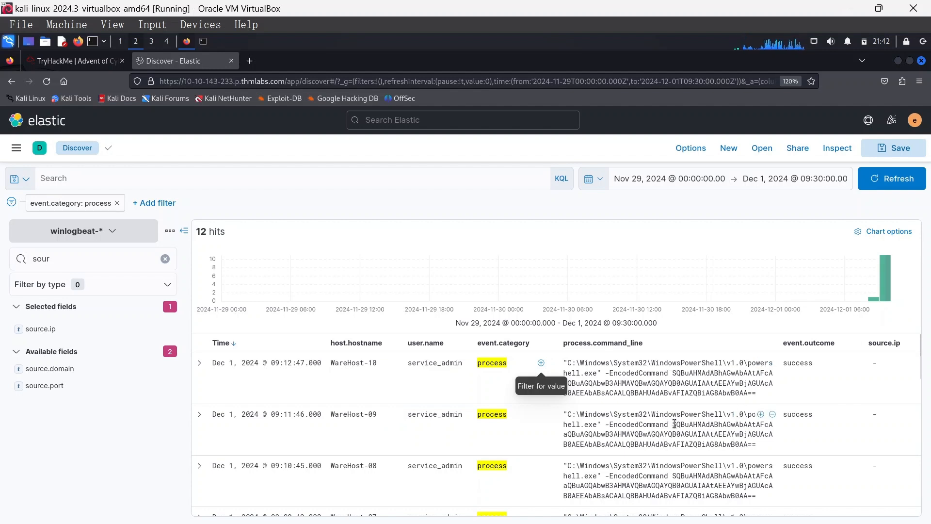
pyautogui.moveTo(674, 423); pyautogui.dragTo(758, 446)
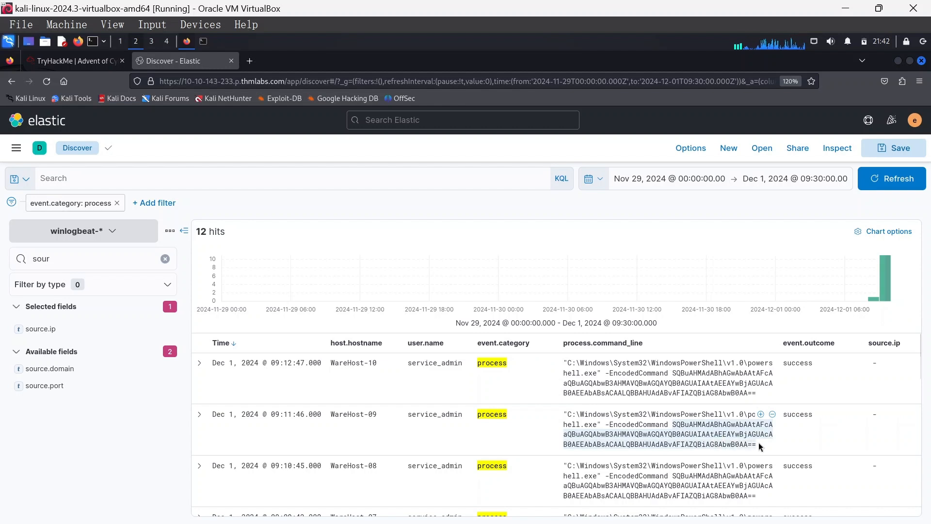
pyautogui.rightClick(759, 443)
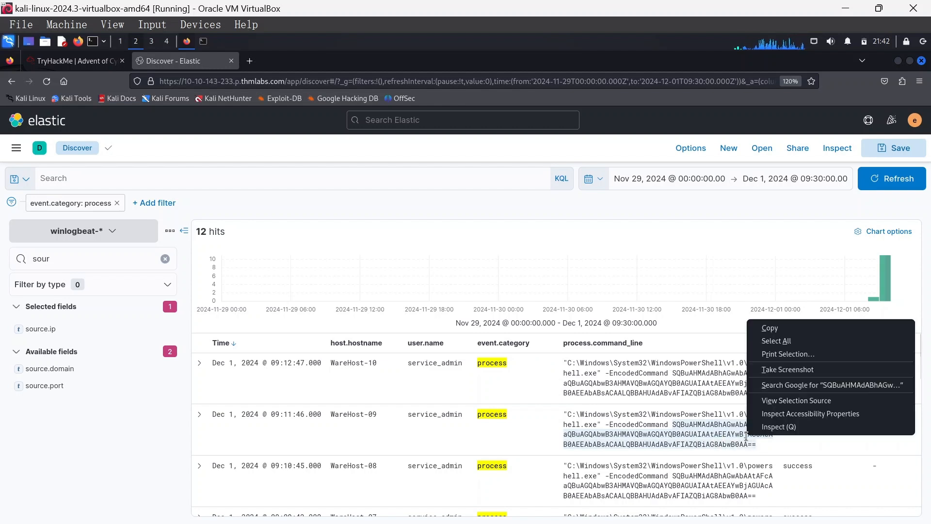
pyautogui.click(775, 333)
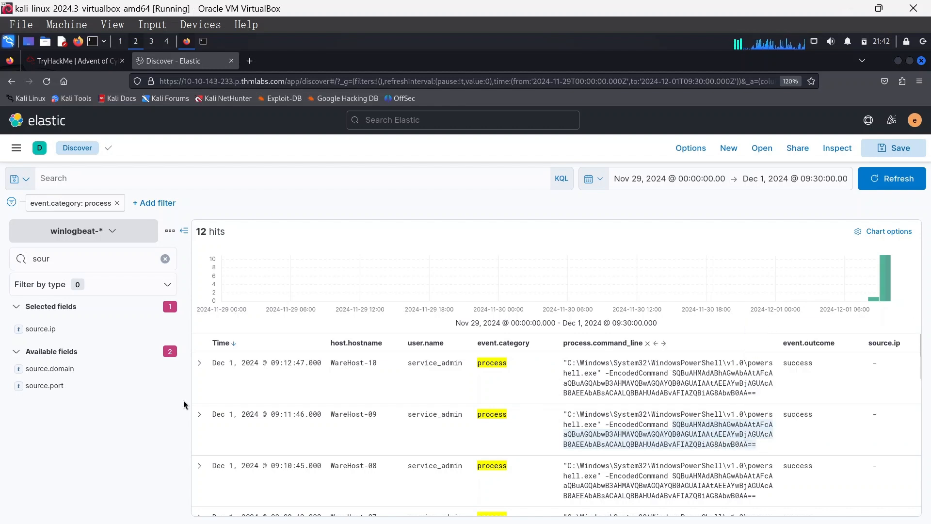
# - Switch to the TryHackMe room and find the walkthrough section on the event.category: process filter and decoding the PowerShell command
pyautogui.click(85, 65)
pyautogui.moveTo(30, 494)
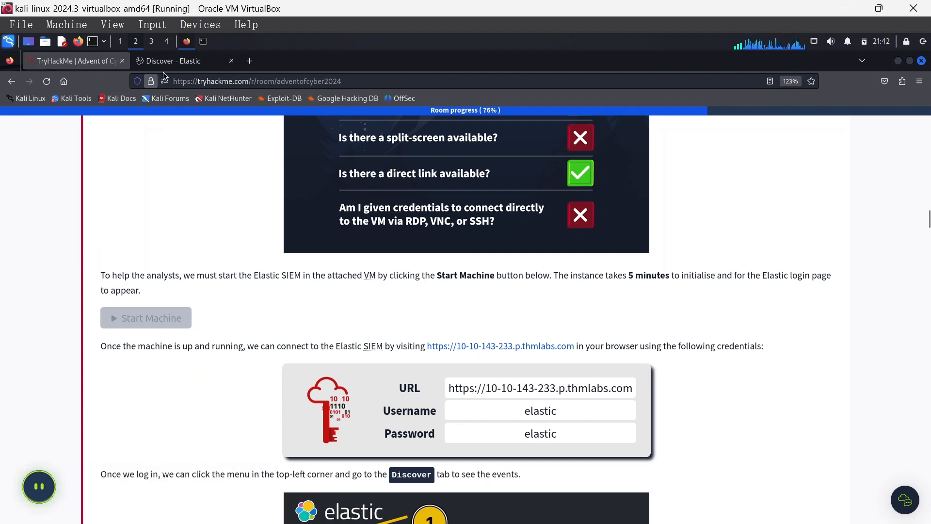
pyautogui.scroll(-3, 401, 281)
pyautogui.scroll(-20, 444, 317)
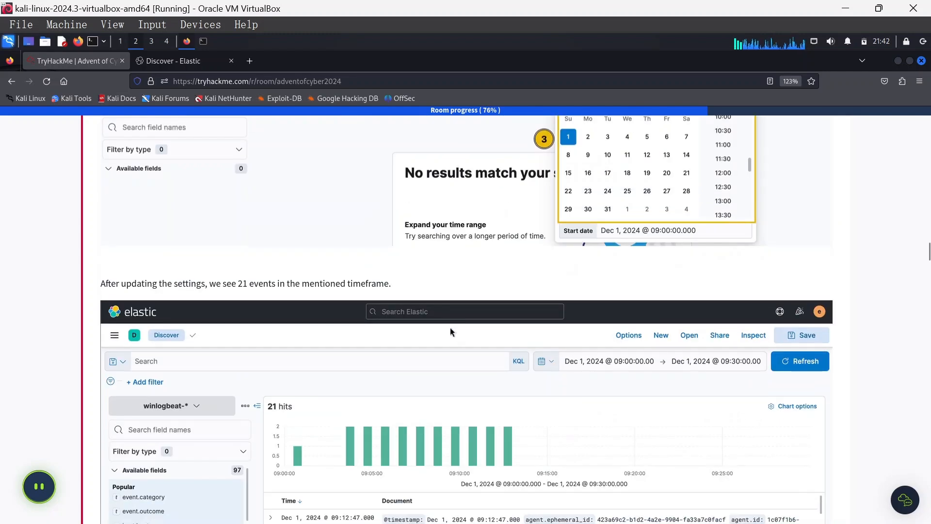
pyautogui.scroll(-20, 459, 325)
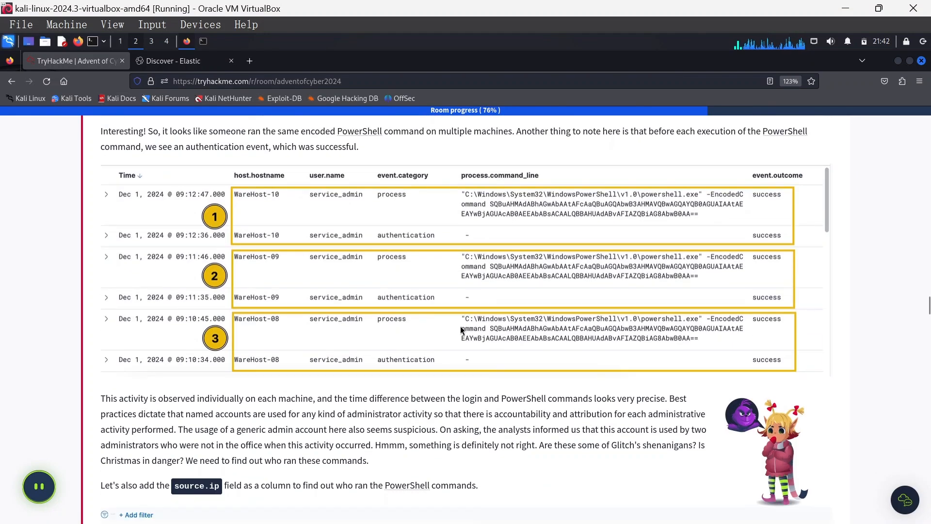
pyautogui.scroll(-20, 470, 341)
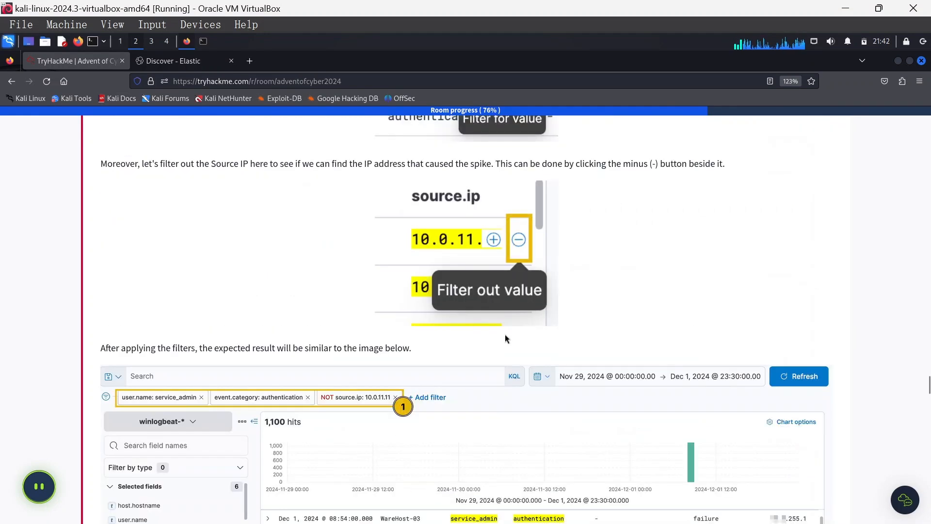
pyautogui.scroll(-20, 516, 340)
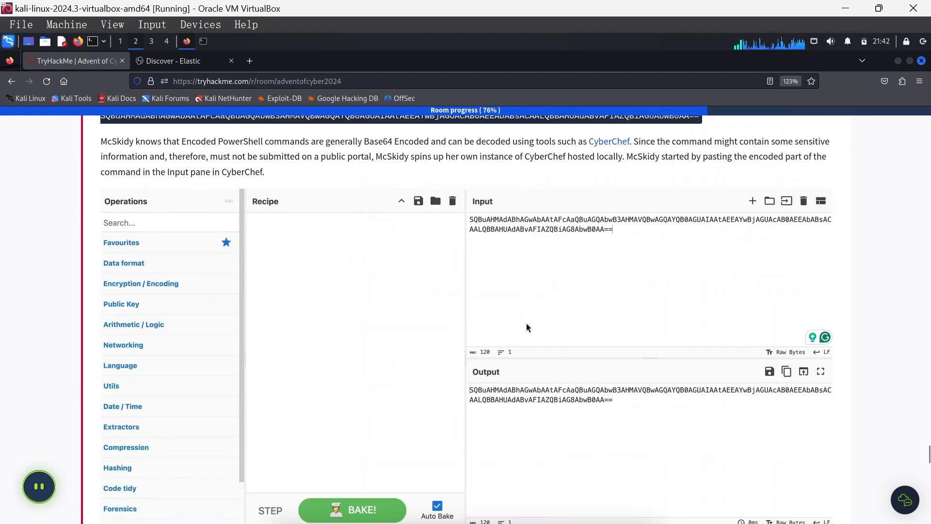
pyautogui.scroll(5, 402, 167)
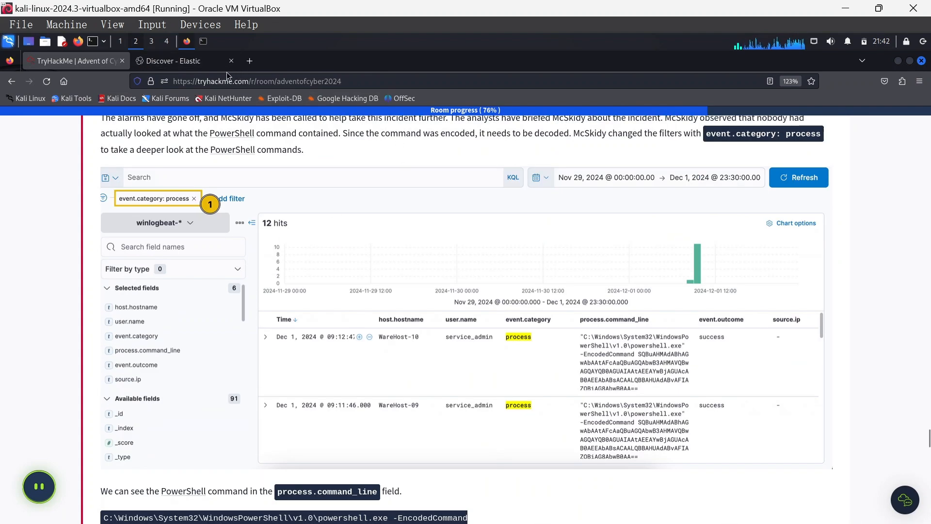
# - Open the Base64 Decode and Encode site, base64decode.org, in a new browser tab
pyautogui.click(250, 61)
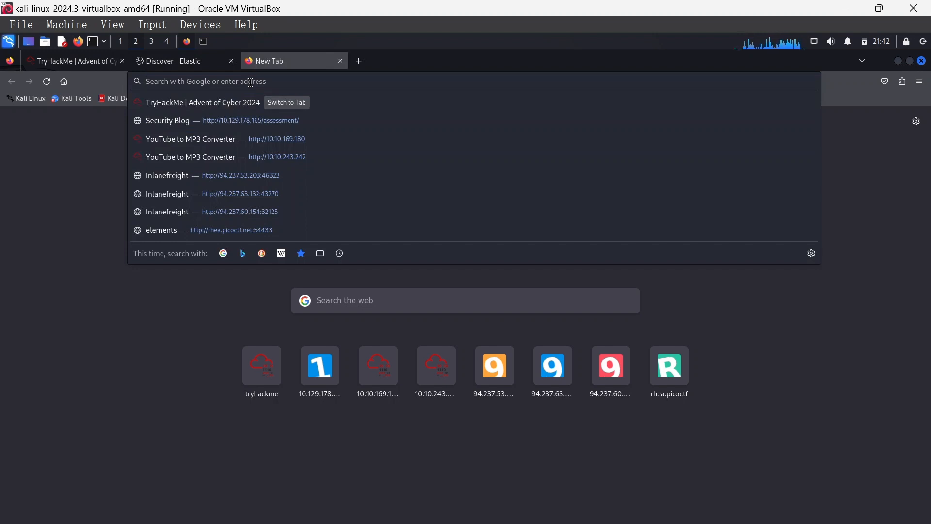
pyautogui.write('b')
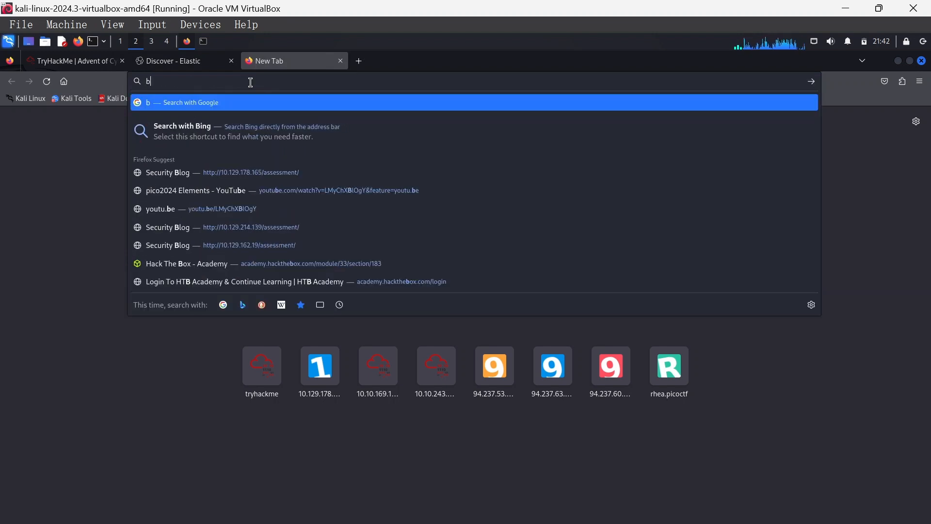
pyautogui.write('a')
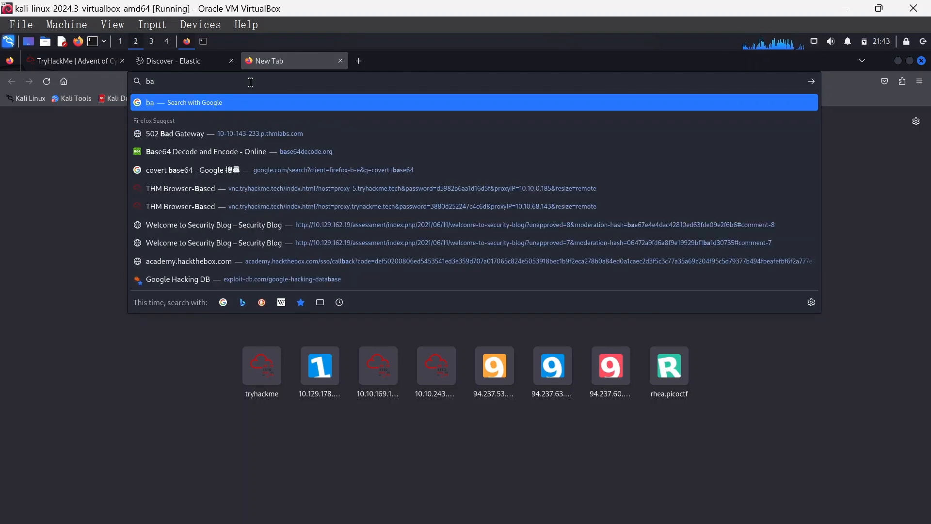
pyautogui.write('s')
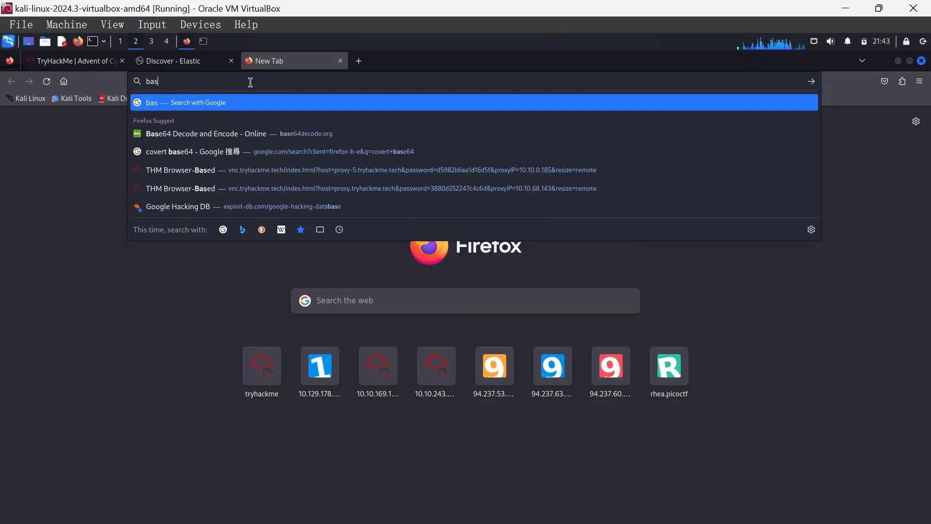
pyautogui.click(194, 135)
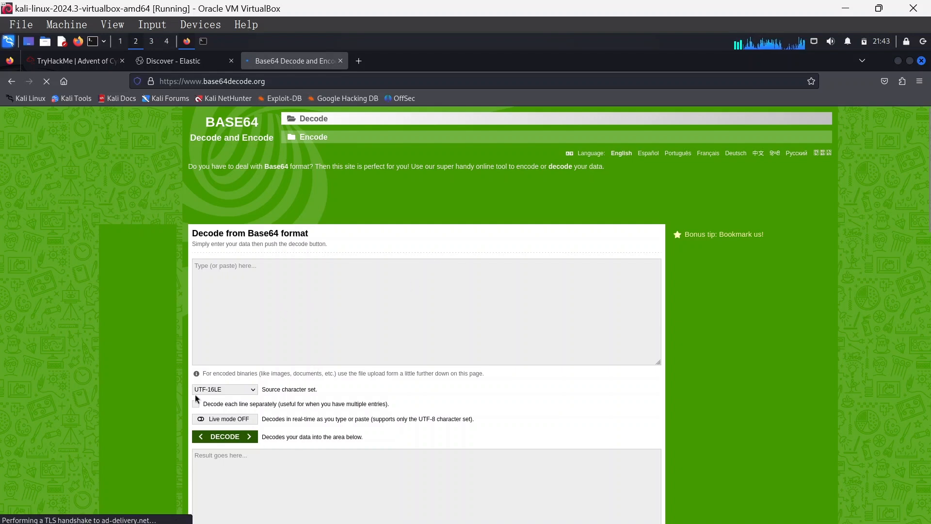
# - Decode the copied Base64 string using the UTF-16LE source character set and enlarge the page to 120% to read the result
pyautogui.click(219, 390)
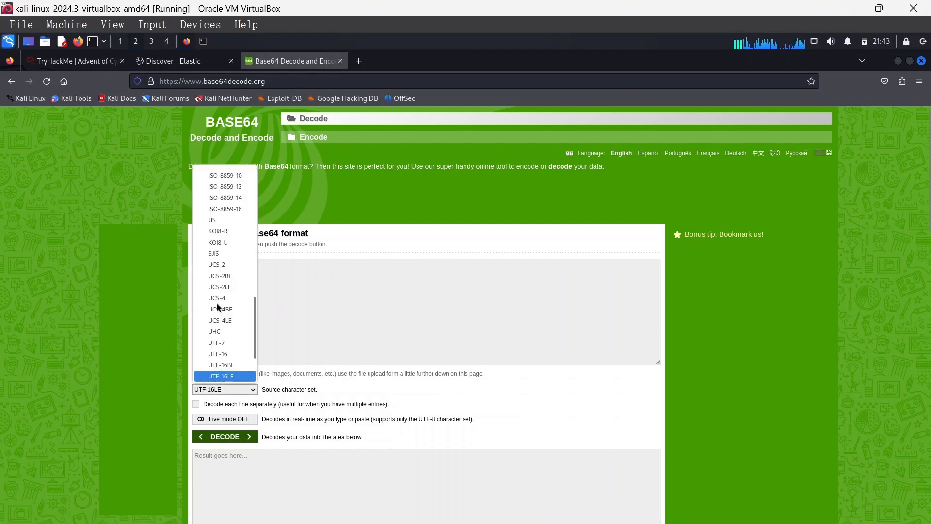
pyautogui.click(247, 390)
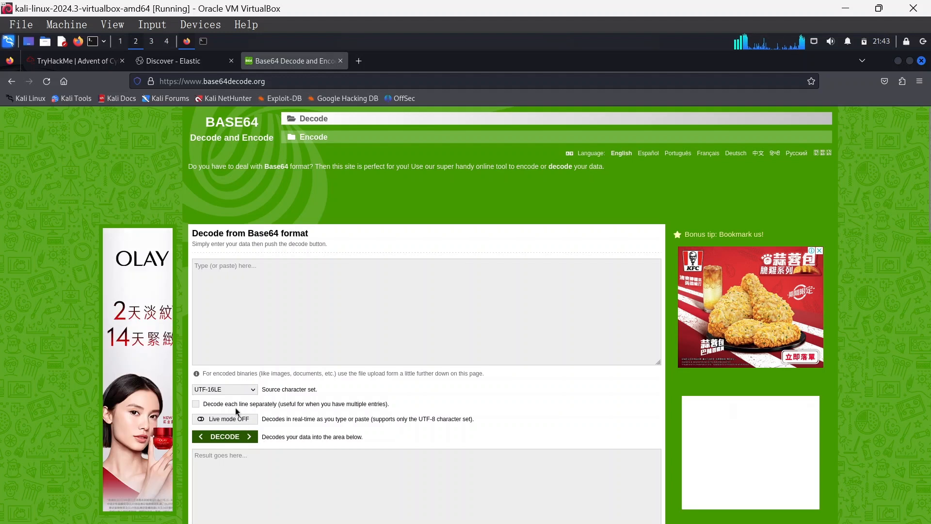
pyautogui.click(254, 286)
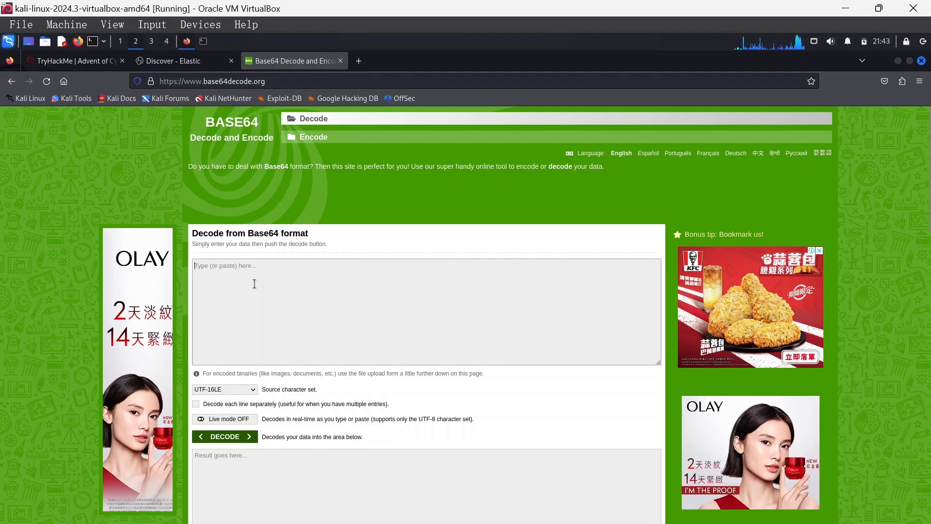
pyautogui.rightClick(254, 283)
pyautogui.click(298, 345)
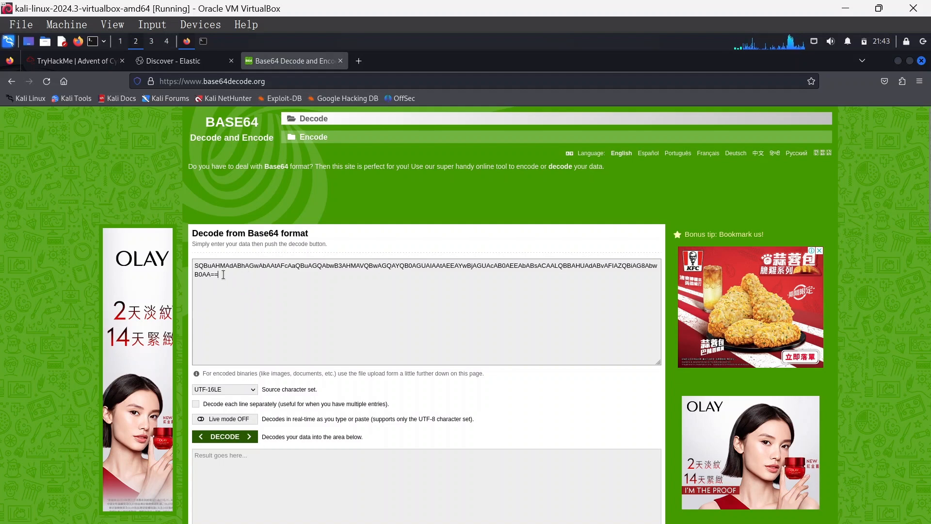
pyautogui.click(231, 437)
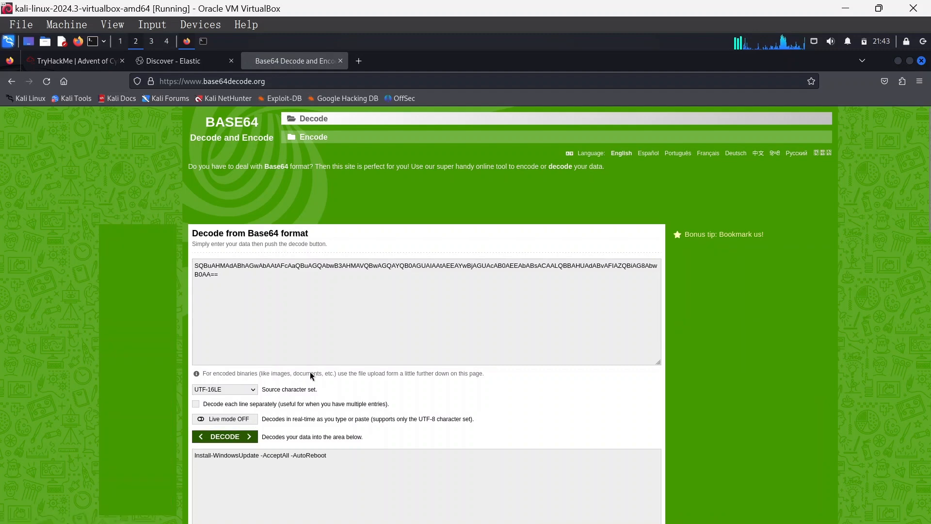
pyautogui.scroll(-2, 350, 318)
pyautogui.scroll(-1, 222, 370)
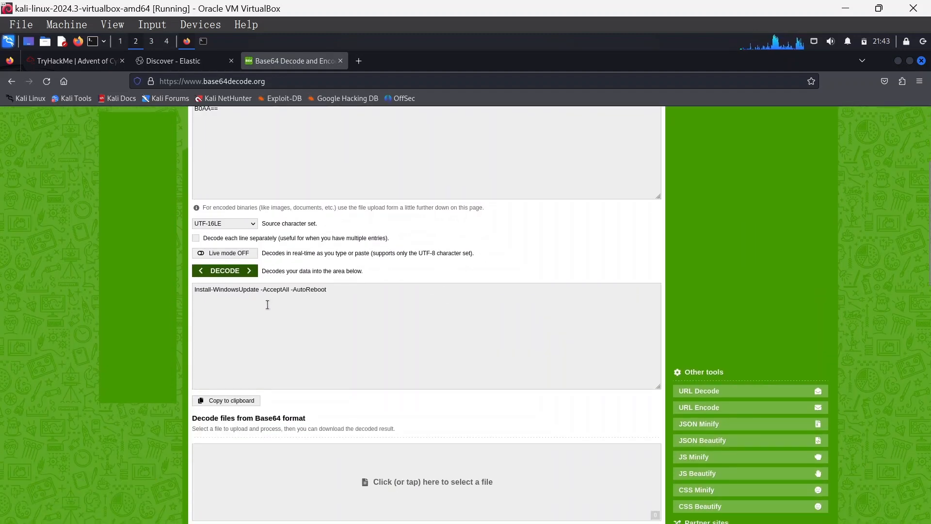
pyautogui.hotkey('ctrl', '+')
pyautogui.hotkey('ctrl', '+')
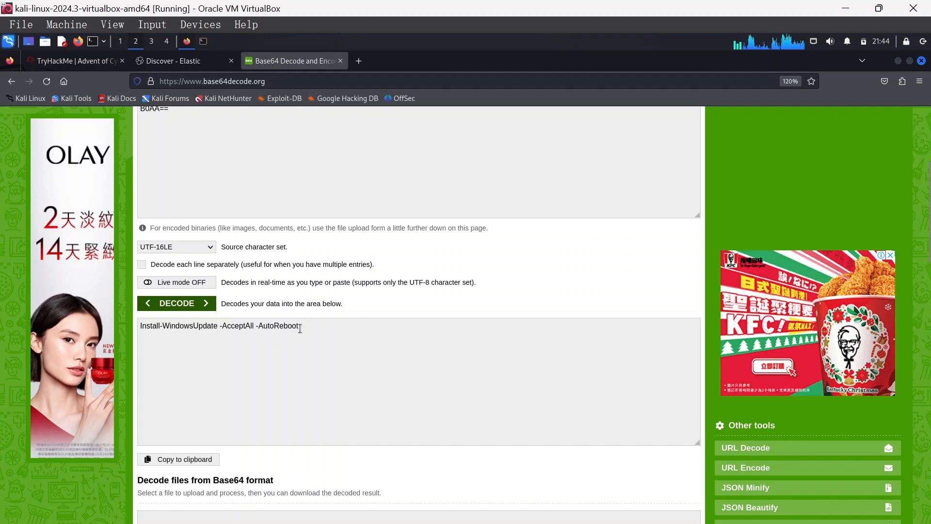
# - Return to the TryHackMe room and go through the rest of the walkthrough down to the task's questions
pyautogui.click(205, 66)
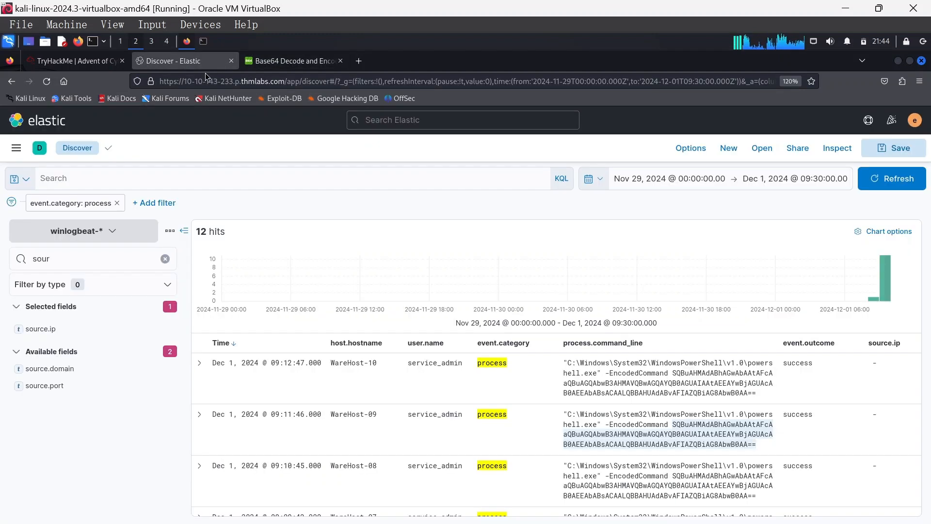
pyautogui.click(82, 66)
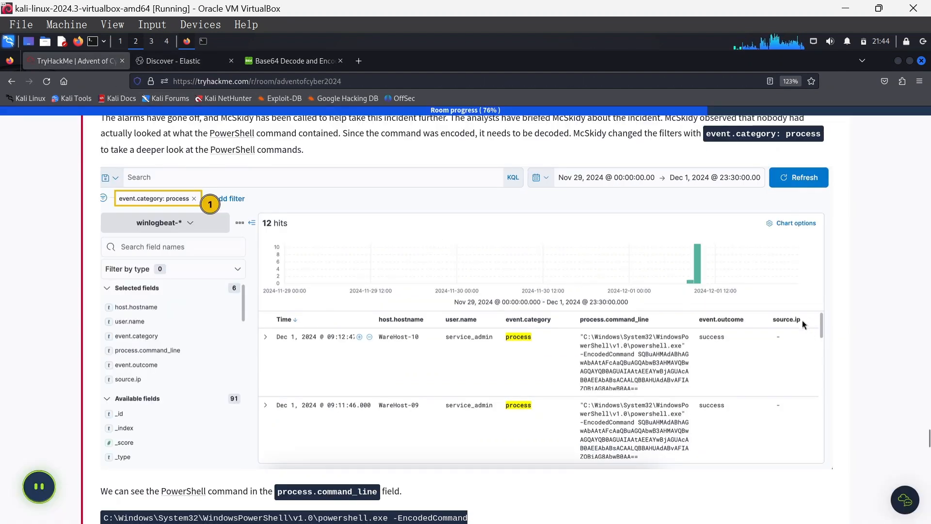
pyautogui.scroll(2, 762, 329)
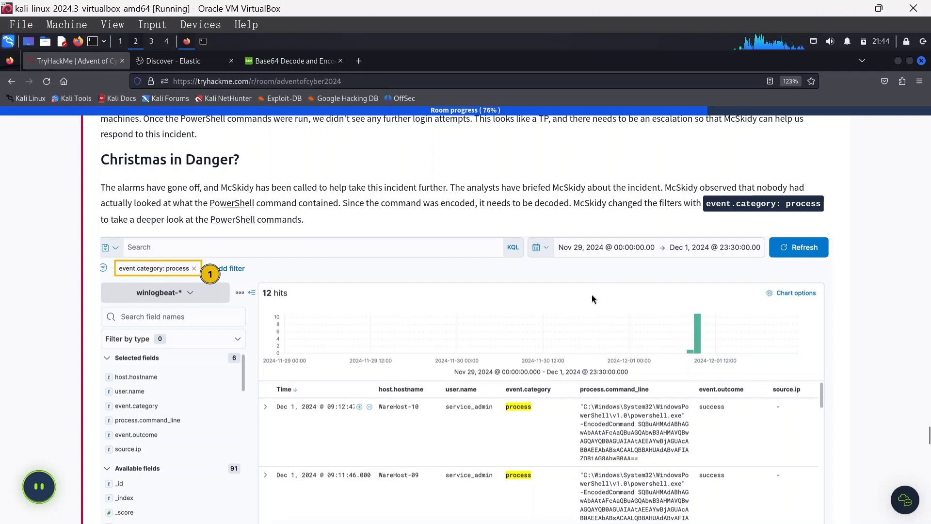
pyautogui.scroll(-2, 639, 305)
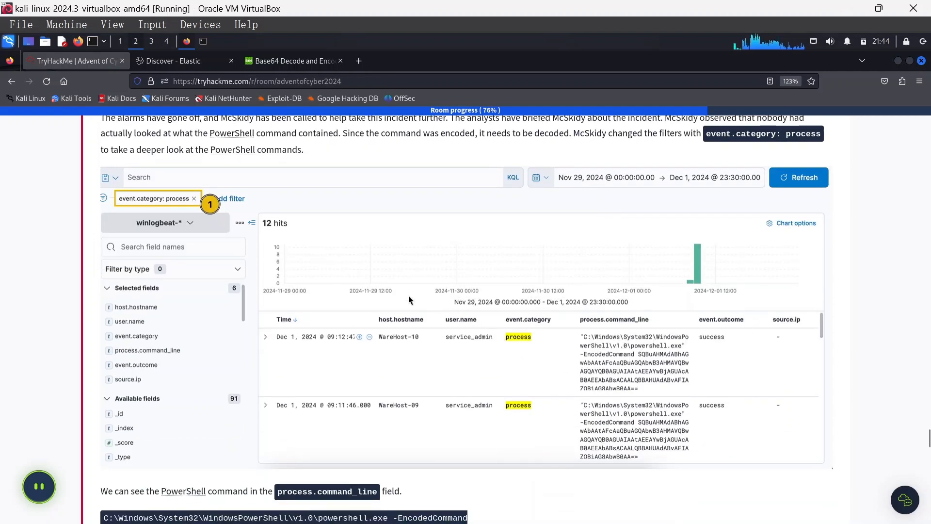
pyautogui.scroll(-10, 340, 286)
pyautogui.scroll(-20, 380, 283)
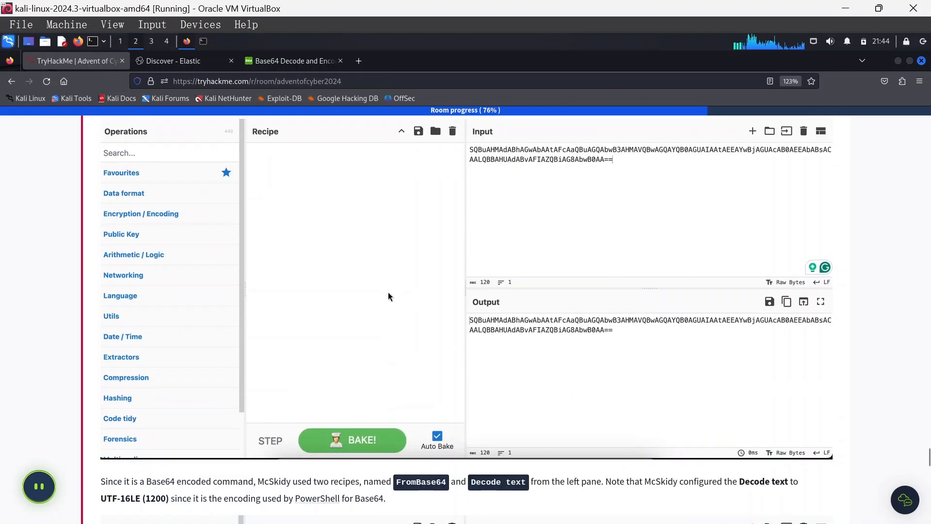
pyautogui.scroll(-10, 267, 286)
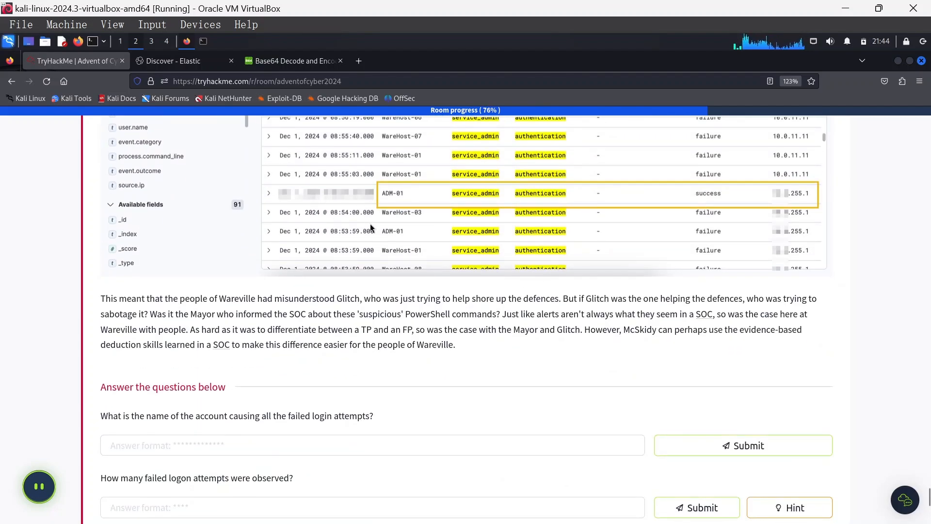
pyautogui.click(276, 61)
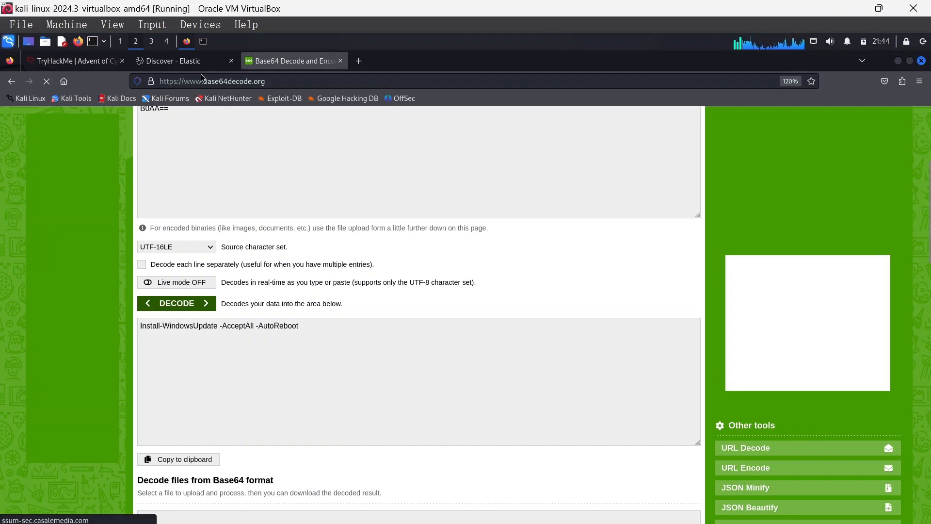
pyautogui.click(195, 68)
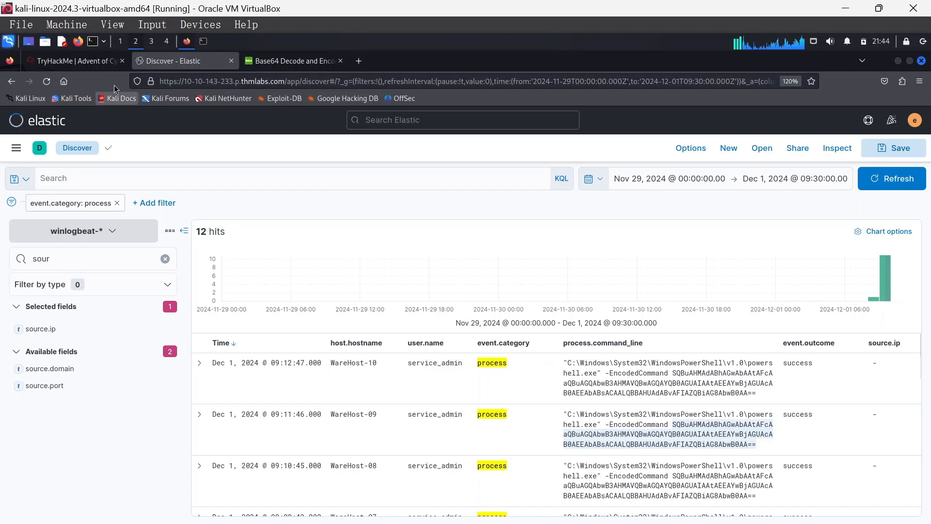
pyautogui.click(103, 62)
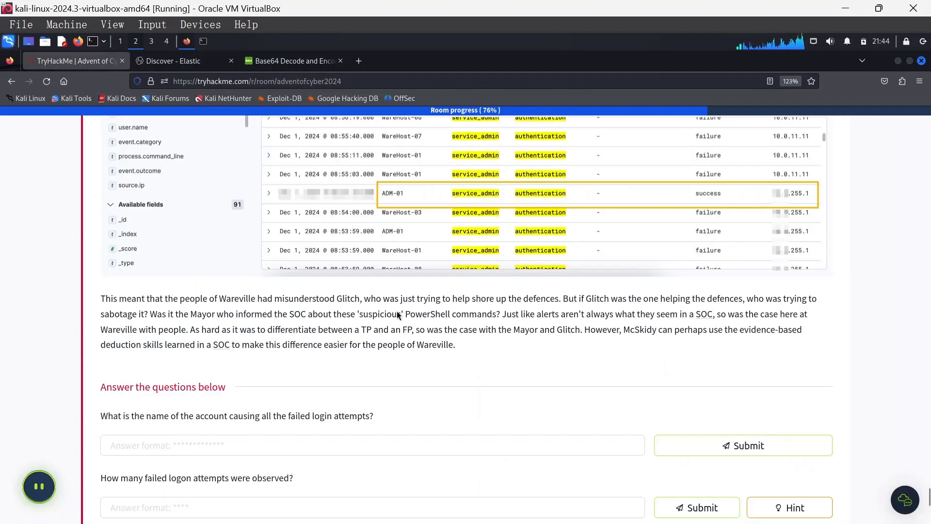
pyautogui.scroll(-4, 397, 314)
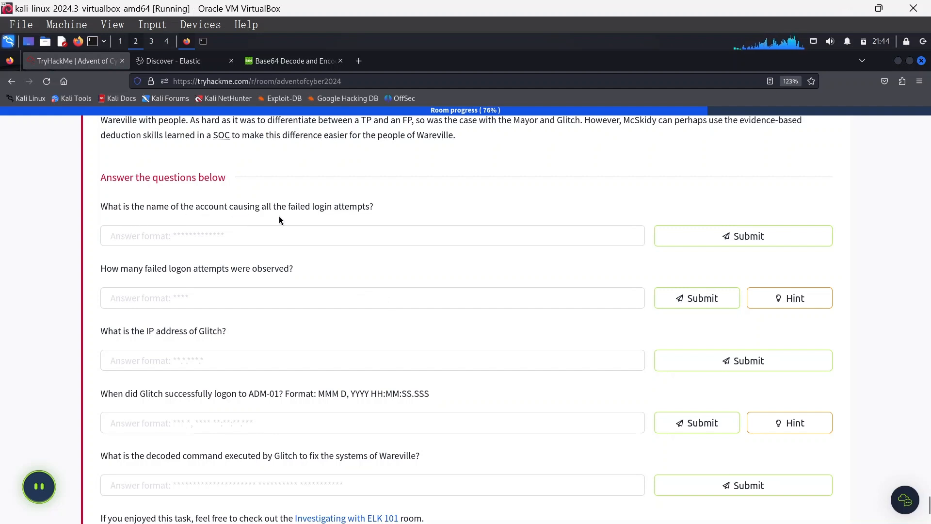
# - Check the user.name value in Elastic and submit service_admin in TryHackMe as the account causing the failed login attempts
pyautogui.click(220, 62)
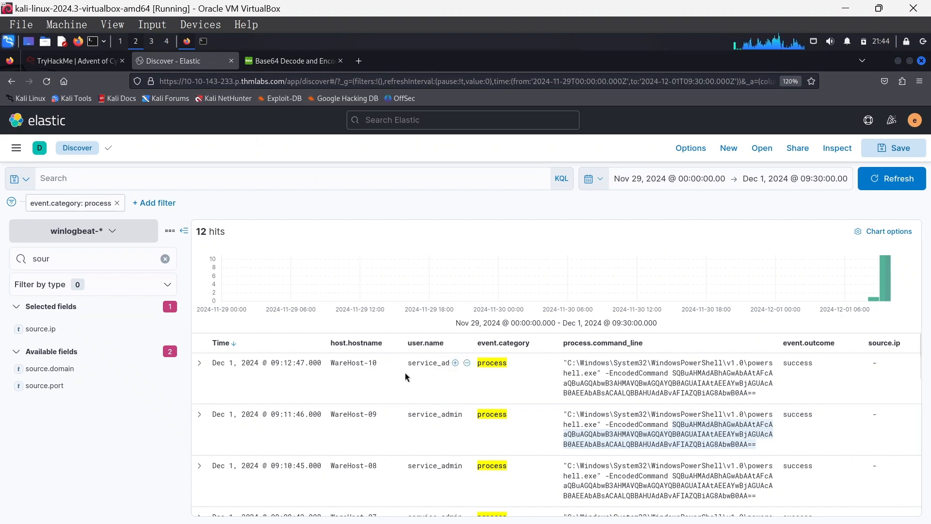
pyautogui.moveTo(408, 363); pyautogui.dragTo(465, 377)
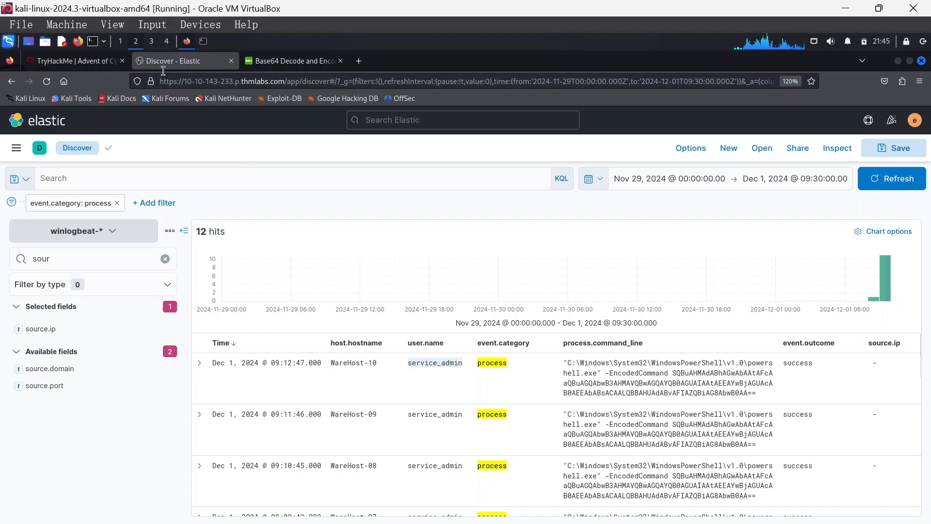
pyautogui.click(128, 67)
pyautogui.click(217, 235)
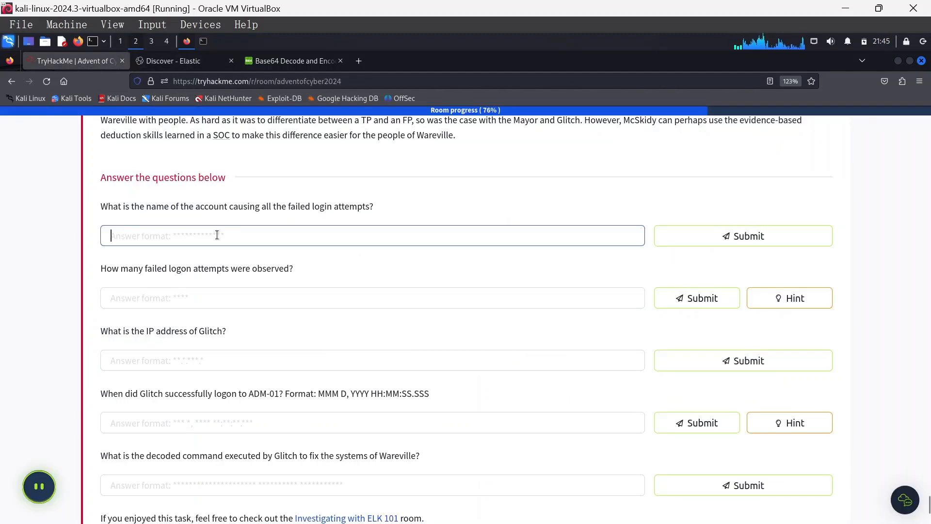
pyautogui.write('servi')
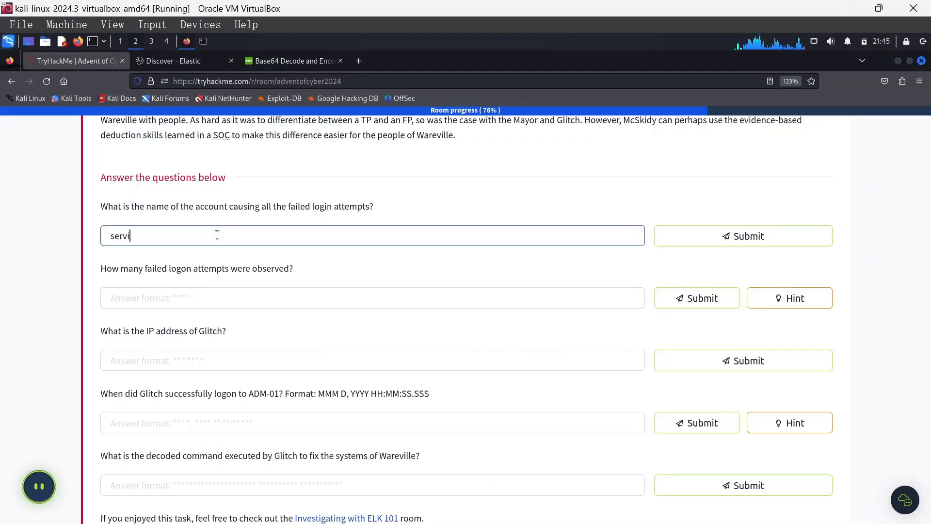
pyautogui.write('ce_admin')
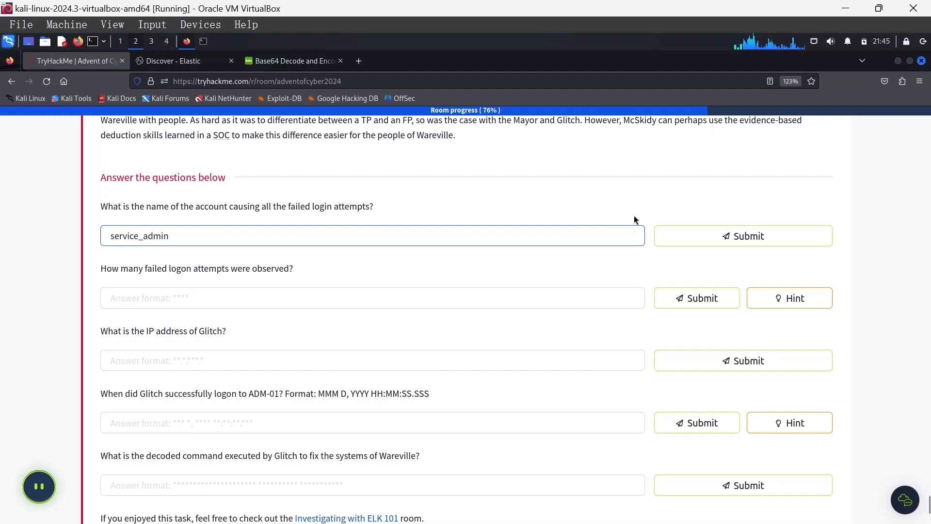
pyautogui.click(668, 235)
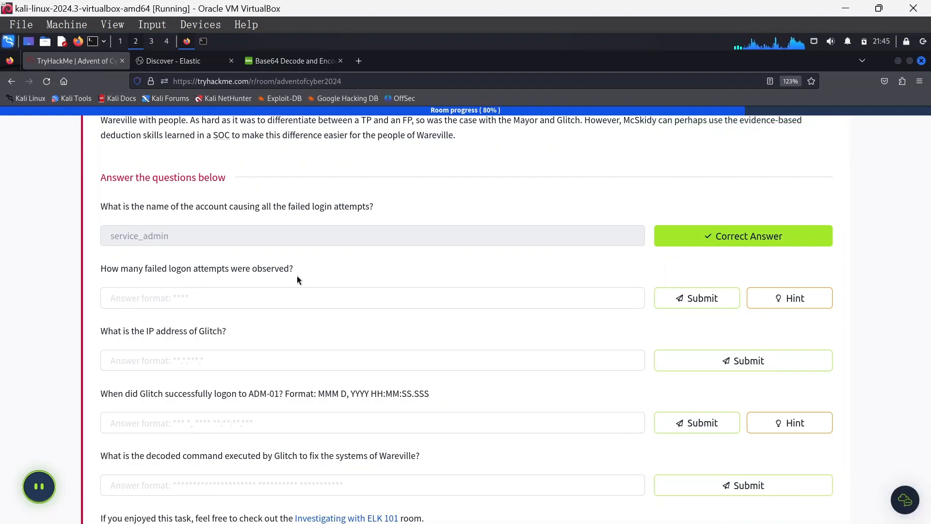
# - Switch to Elastic and replace the event.category: process filter with event.category: authentication
pyautogui.click(163, 62)
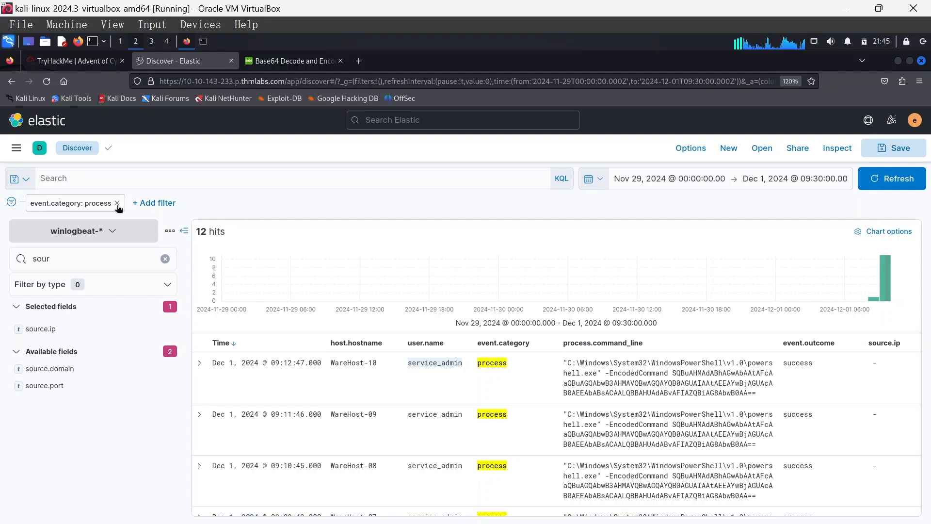
pyautogui.click(116, 203)
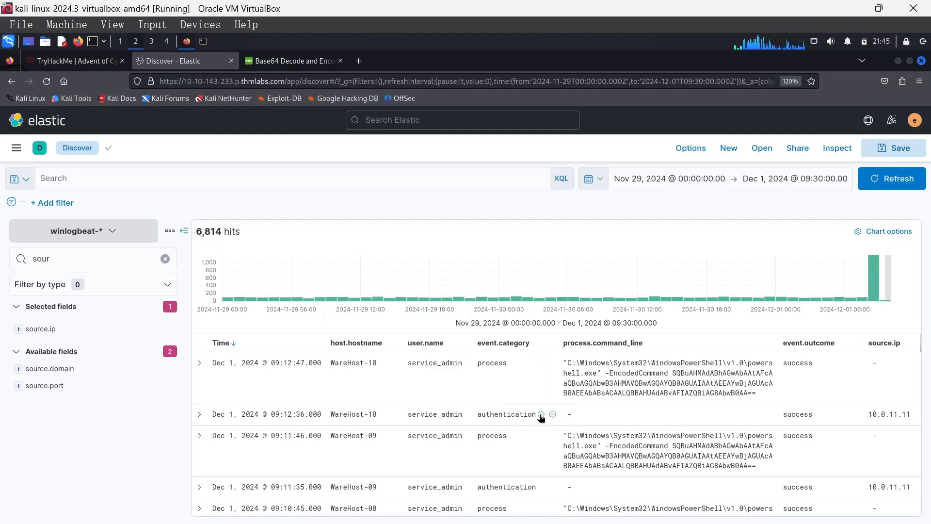
pyautogui.click(541, 415)
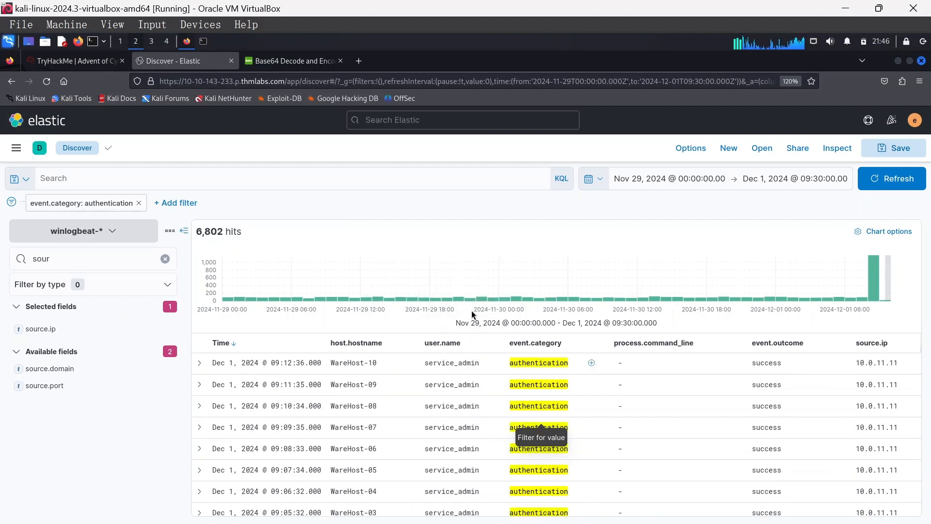
# - Add an event.outcome filter from the newest authentication event and change its value to failure
pyautogui.click(833, 363)
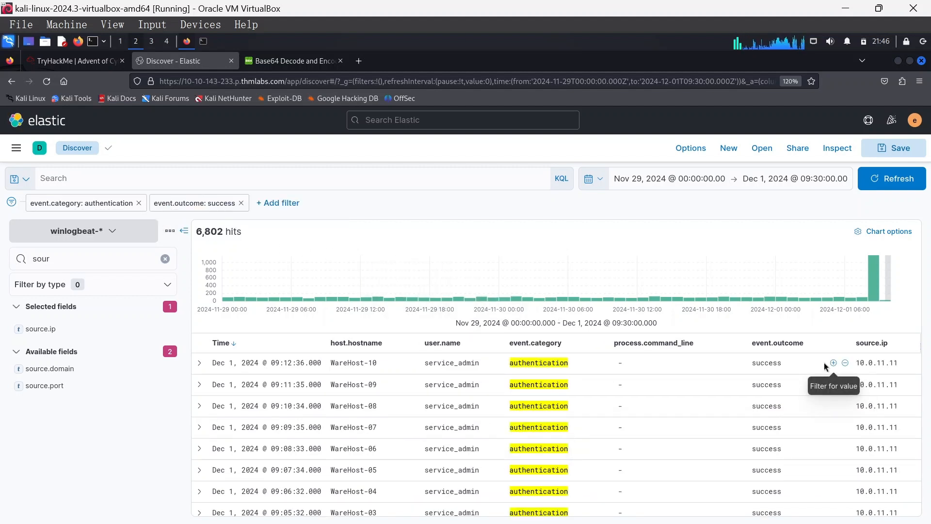
pyautogui.rightClick(208, 207)
pyautogui.press('Escape')
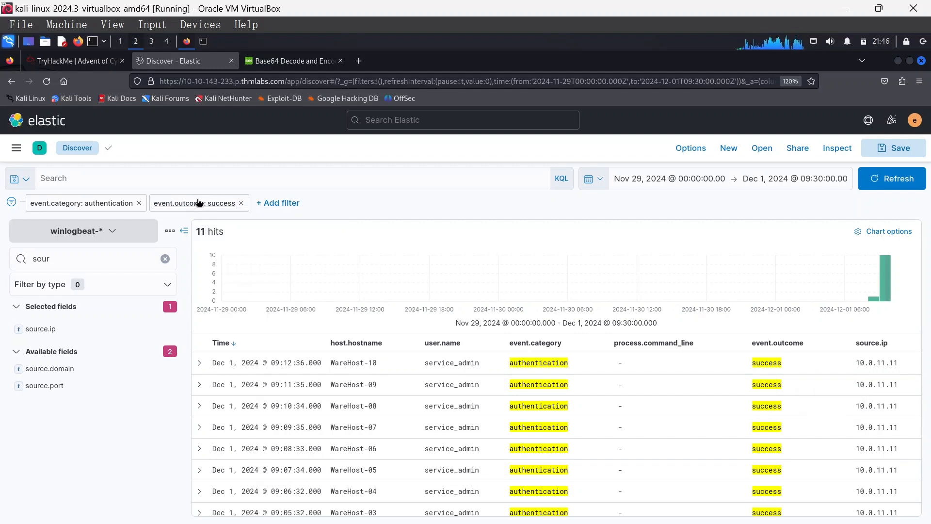
pyautogui.click(198, 204)
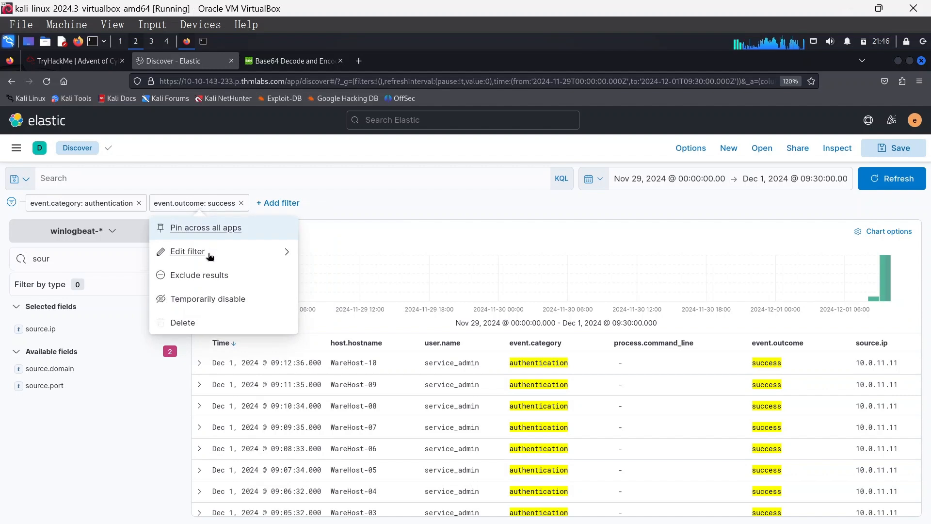
pyautogui.click(209, 252)
pyautogui.doubleClick(229, 319)
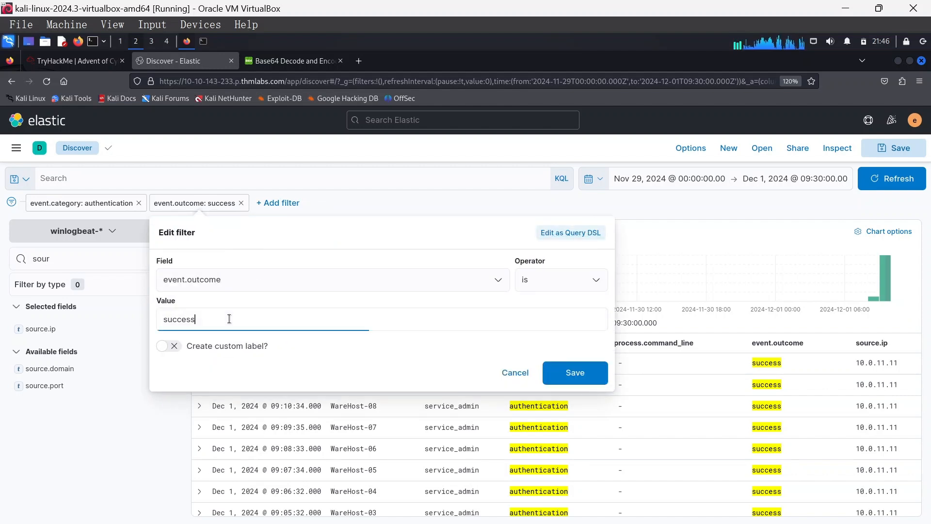
pyautogui.write('fail')
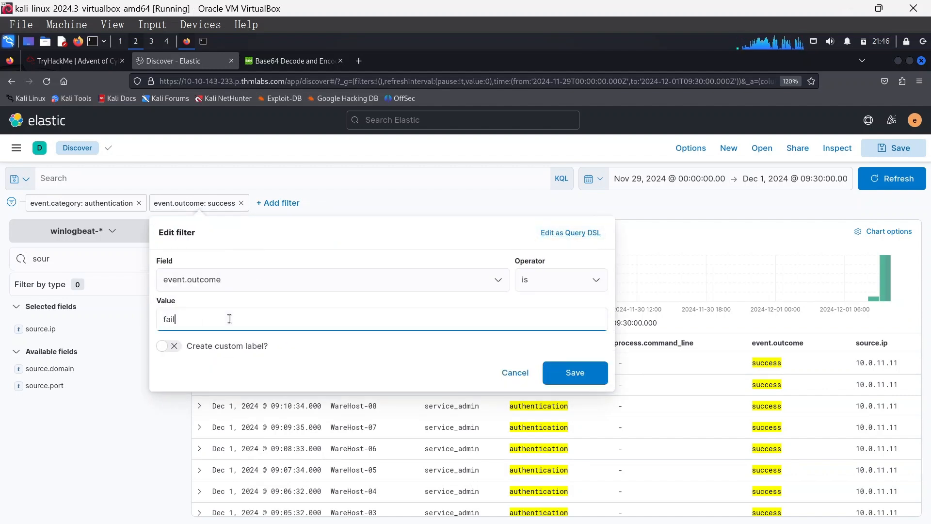
pyautogui.write('ure')
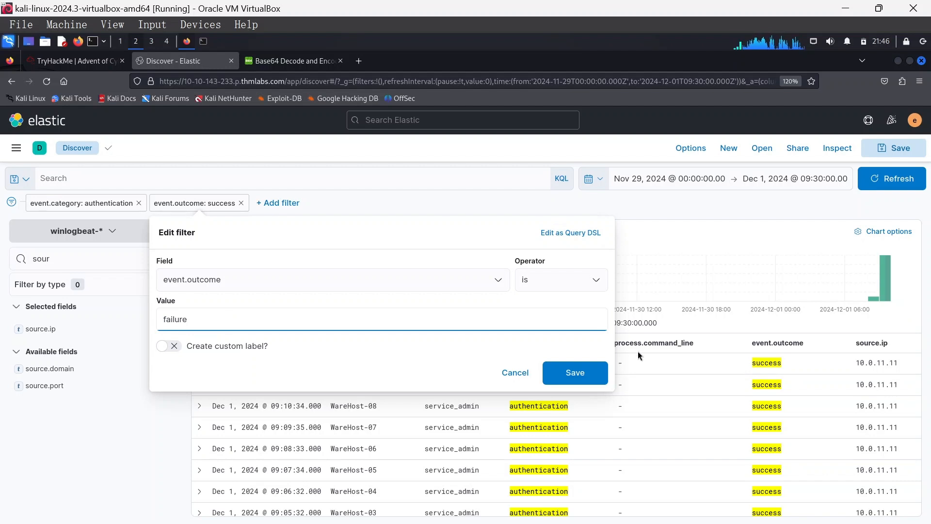
pyautogui.click(587, 376)
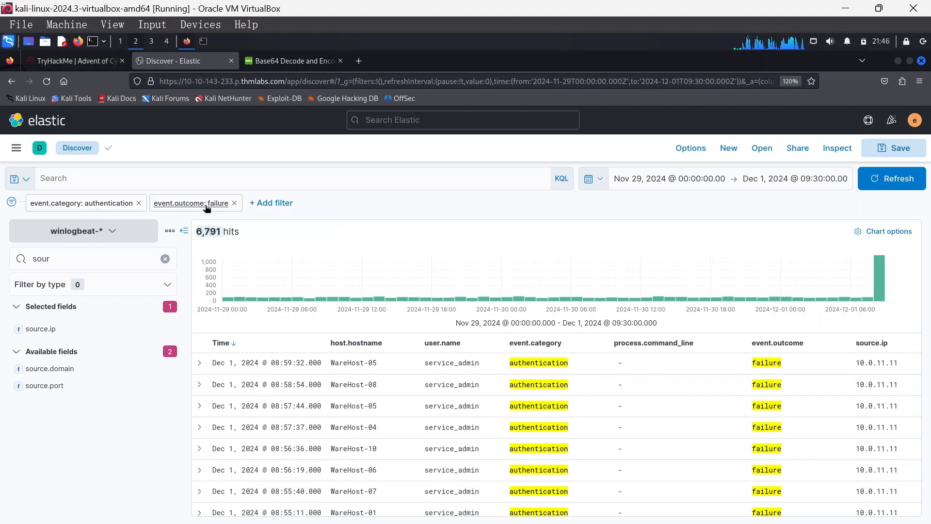
# - Switch to the TryHackMe room and submit 6791 as the number of failed logon attempts observed
pyautogui.click(85, 62)
pyautogui.click(236, 297)
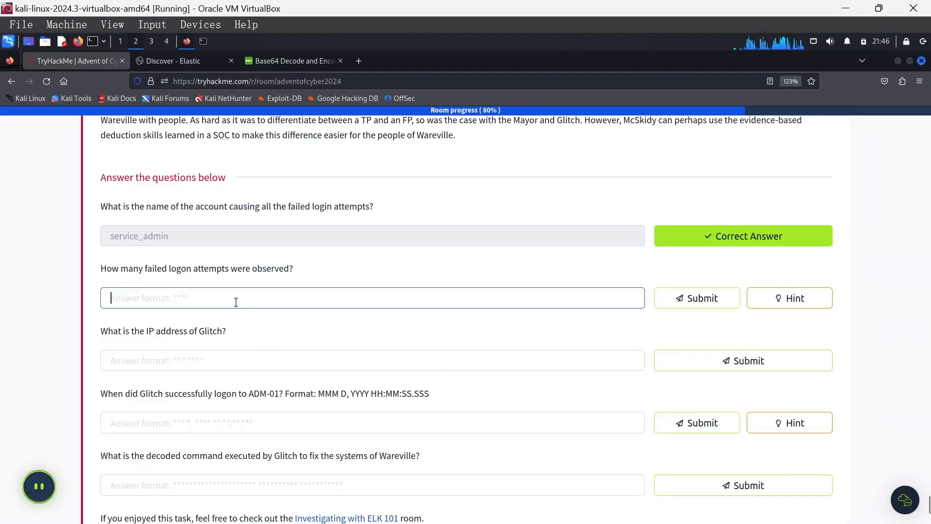
pyautogui.write('6791')
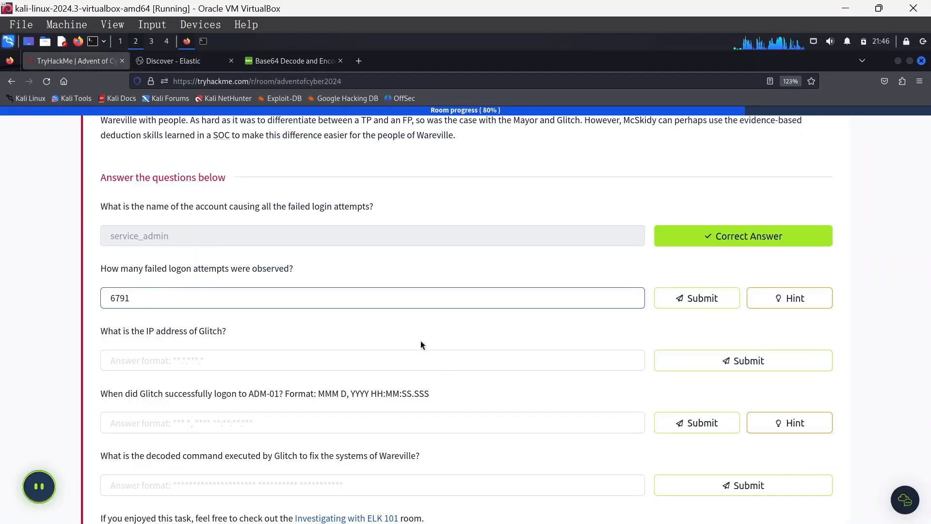
pyautogui.click(703, 304)
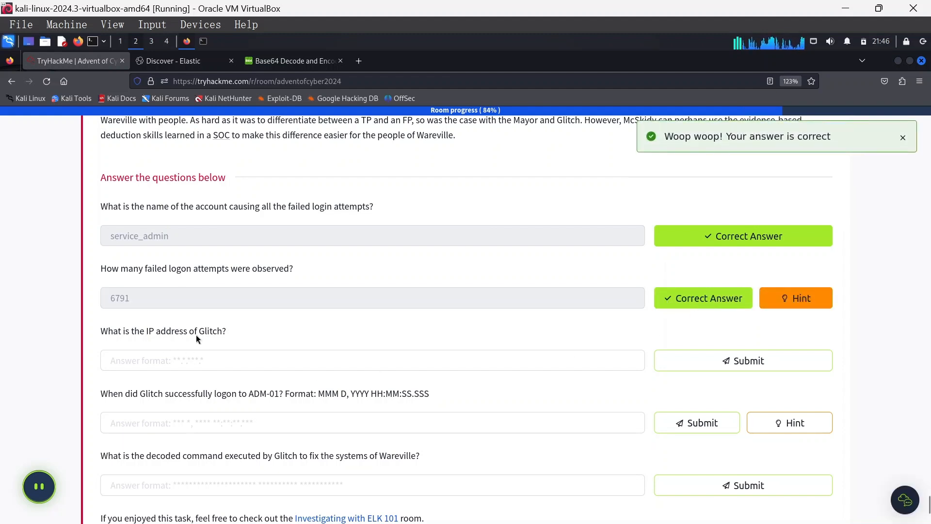
# - In Elastic, replace the event.outcome: failure filter with one excluding events whose source.ip is 10.0.11.11
pyautogui.click(203, 63)
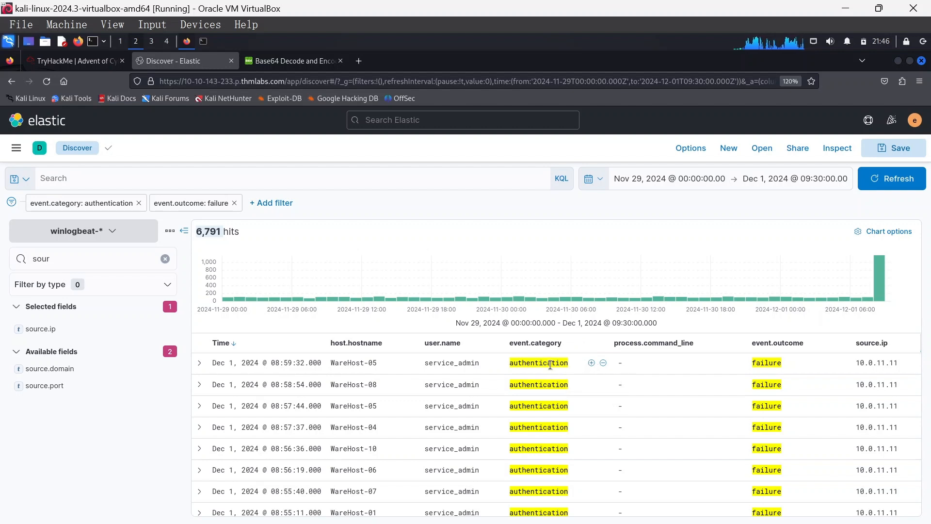
pyautogui.click(234, 205)
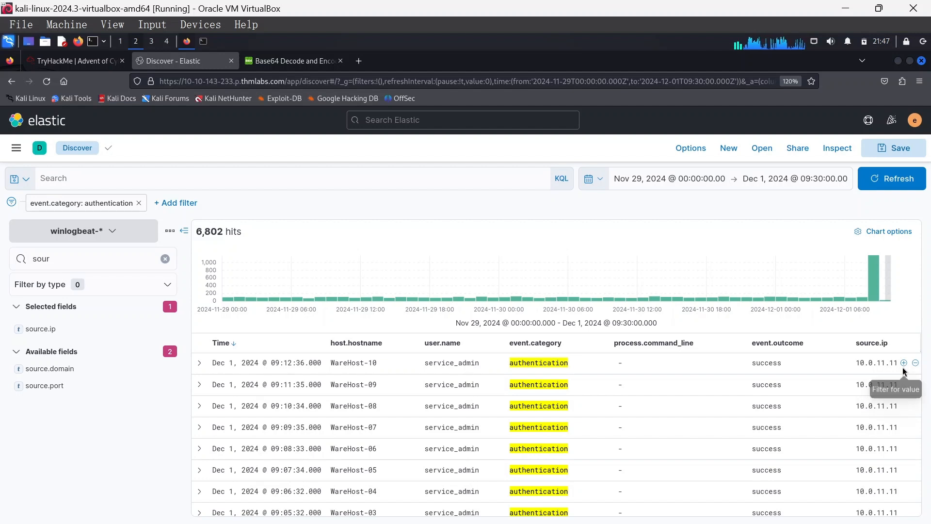
pyautogui.click(904, 363)
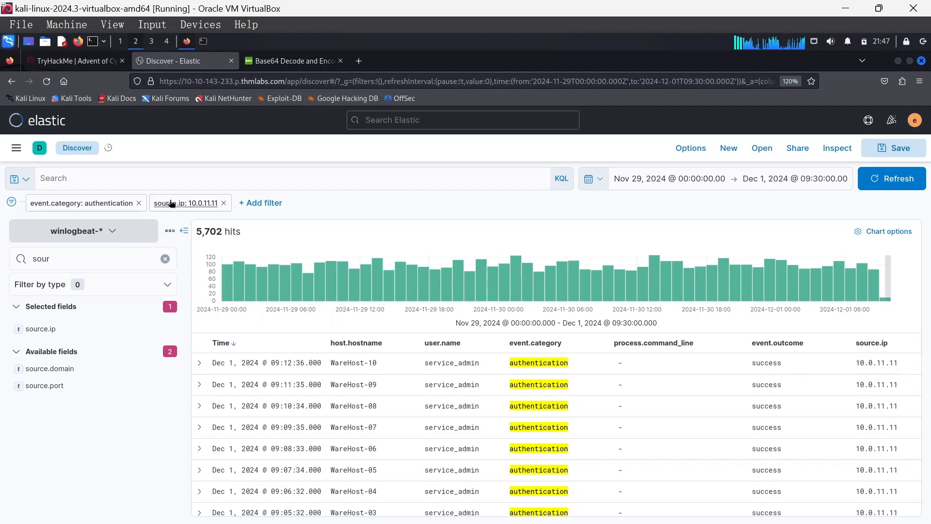
pyautogui.click(172, 203)
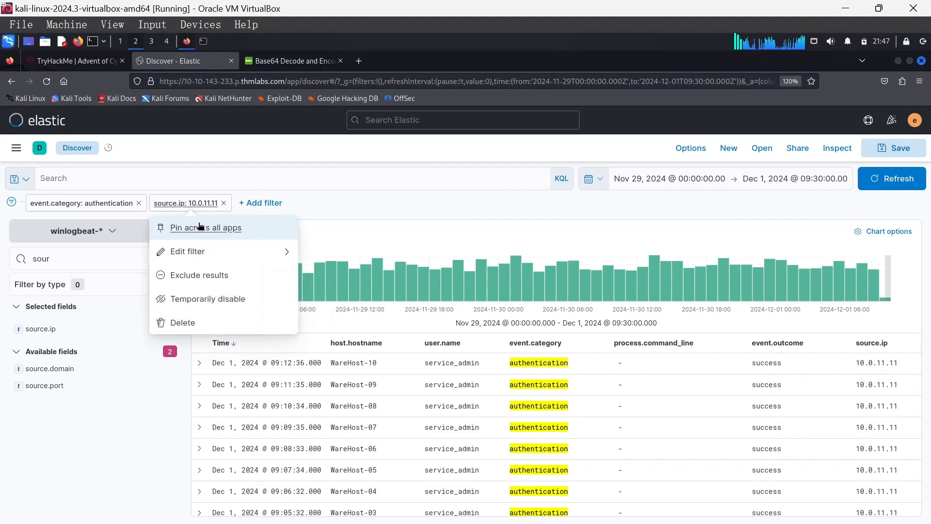
pyautogui.click(204, 257)
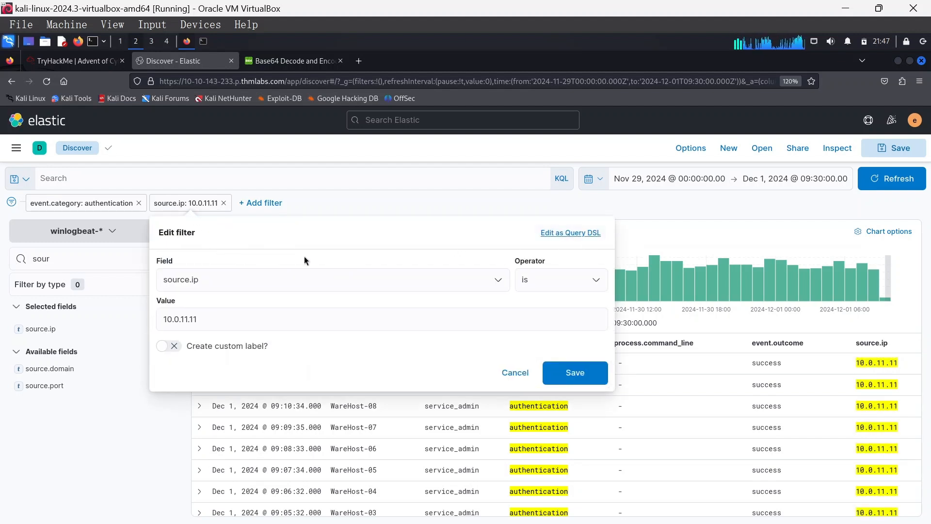
pyautogui.click(546, 286)
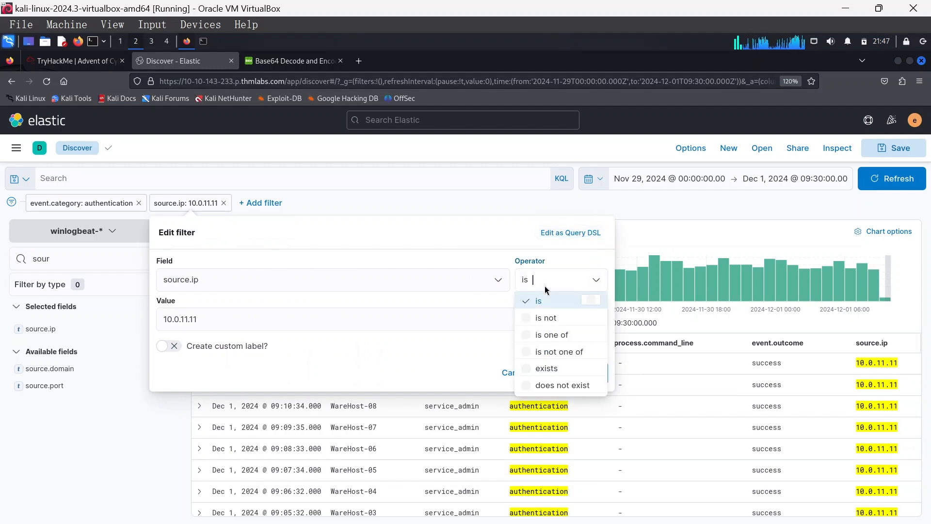
pyautogui.click(546, 318)
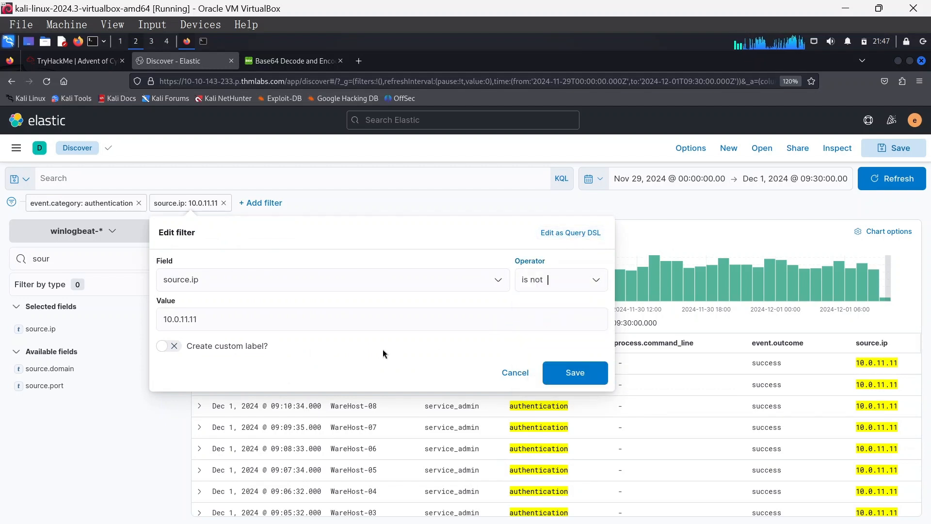
pyautogui.click(566, 371)
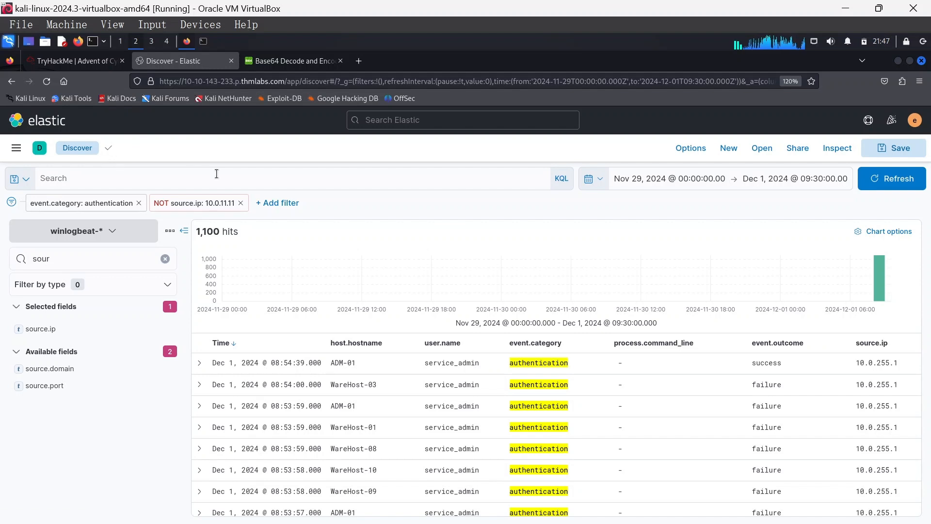
# - Return to TryHackMe and submit 10.0.255.1 as the IP address of Glitch
pyautogui.click(73, 61)
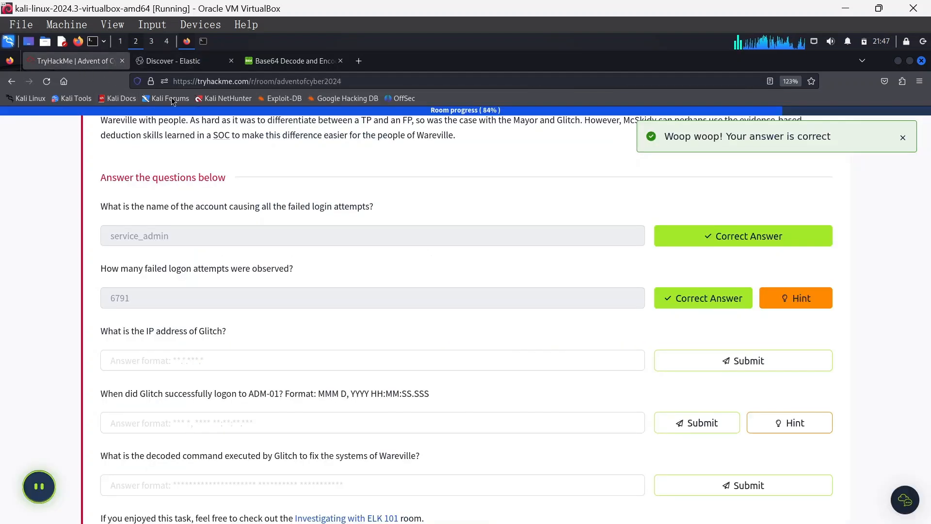
pyautogui.click(200, 359)
pyautogui.write('10')
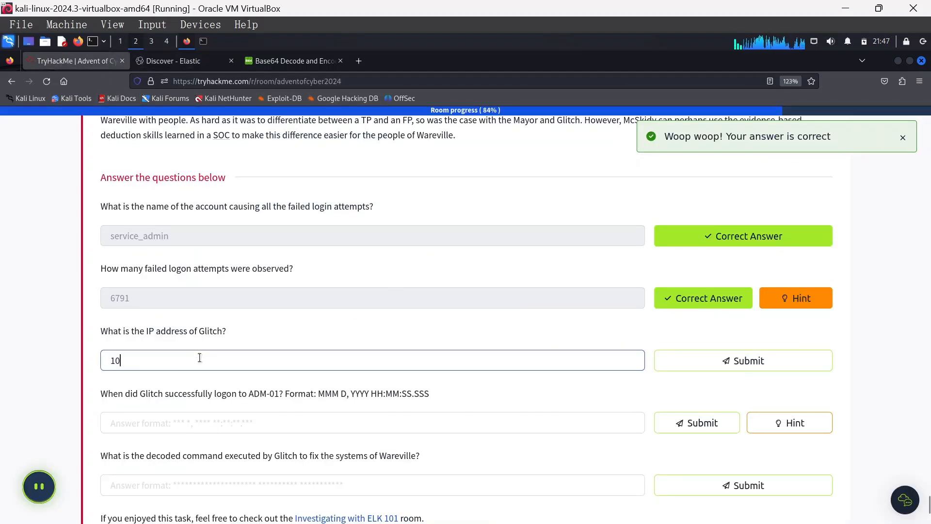
pyautogui.write('.0.255.1')
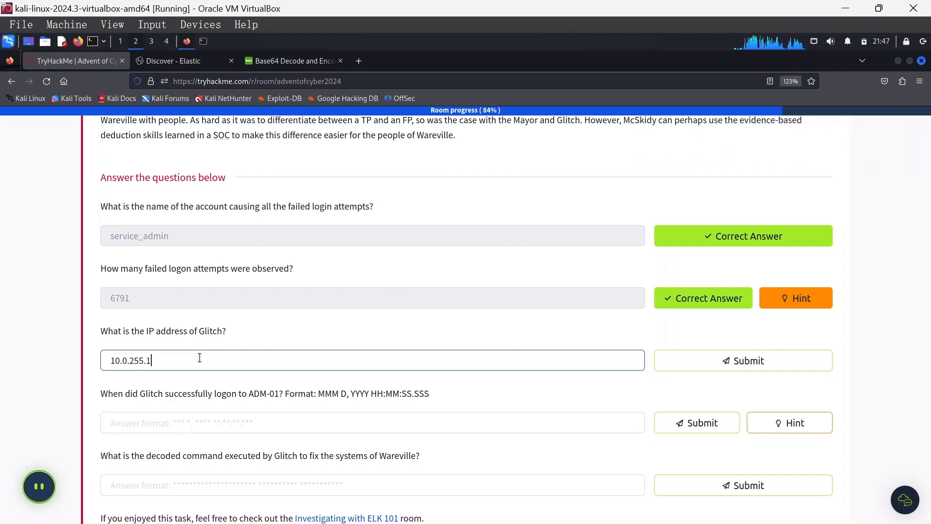
pyautogui.click(749, 361)
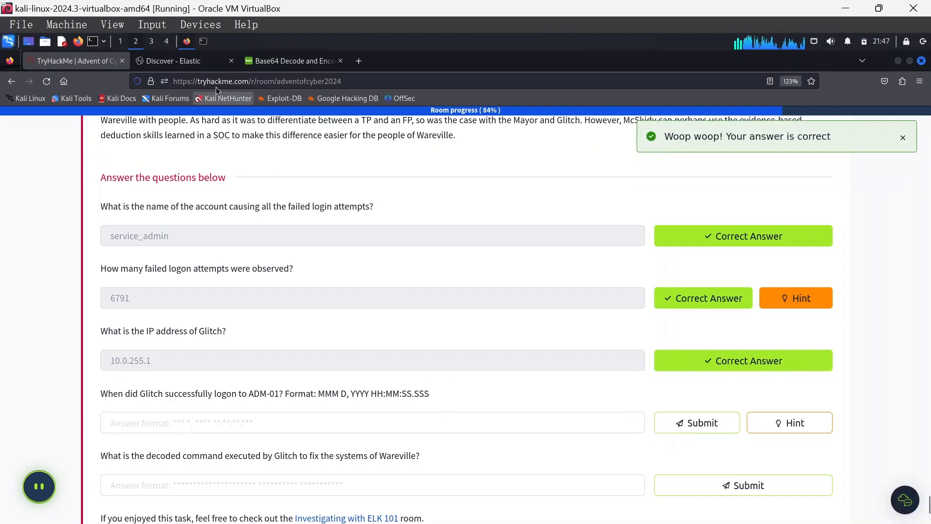
# - Check the ADM-01 logon question, then filter the Elastic events for event.outcome: success and copy the ADM-01 event's timestamp
pyautogui.click(281, 61)
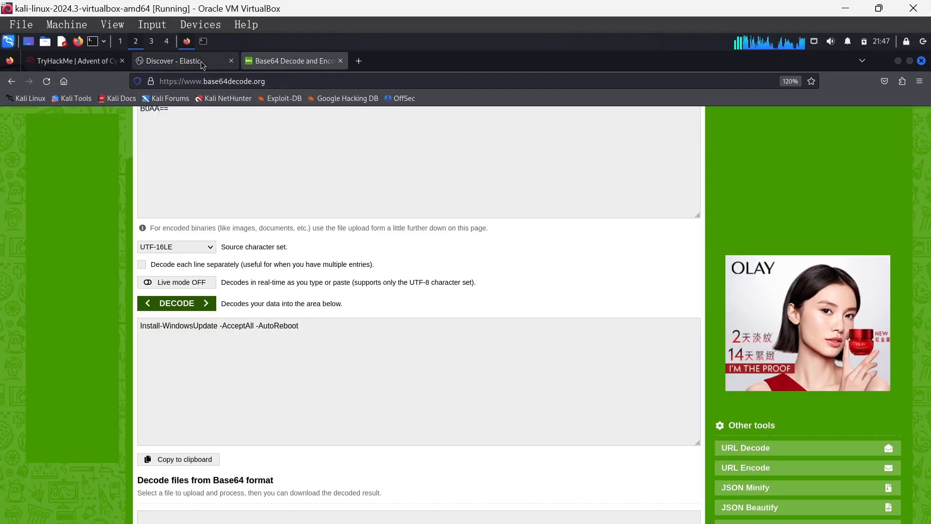
pyautogui.click(201, 62)
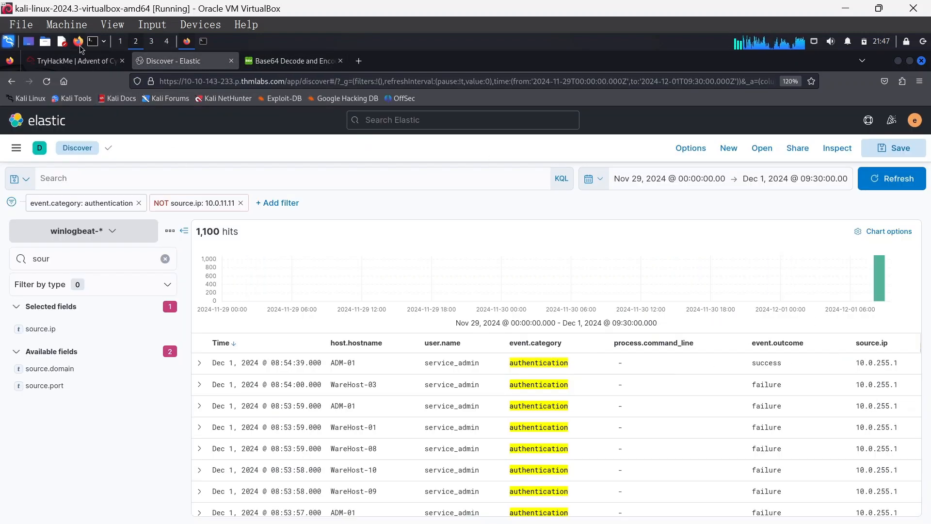
pyautogui.click(77, 61)
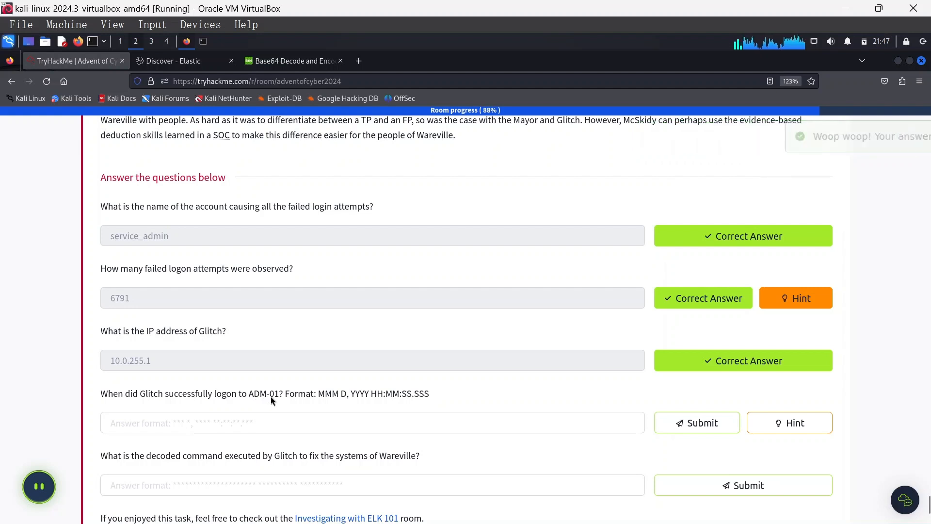
pyautogui.click(210, 63)
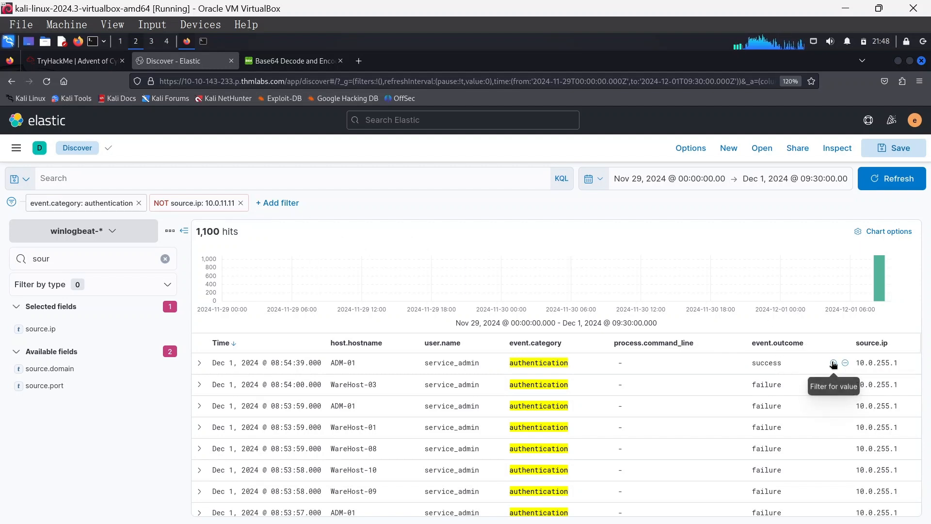
pyautogui.click(833, 363)
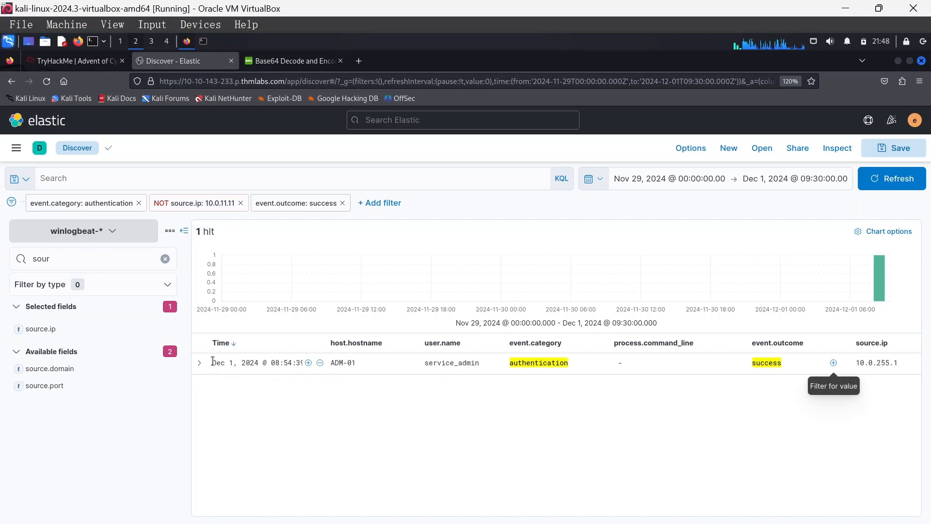
pyautogui.moveTo(214, 363); pyautogui.dragTo(313, 371)
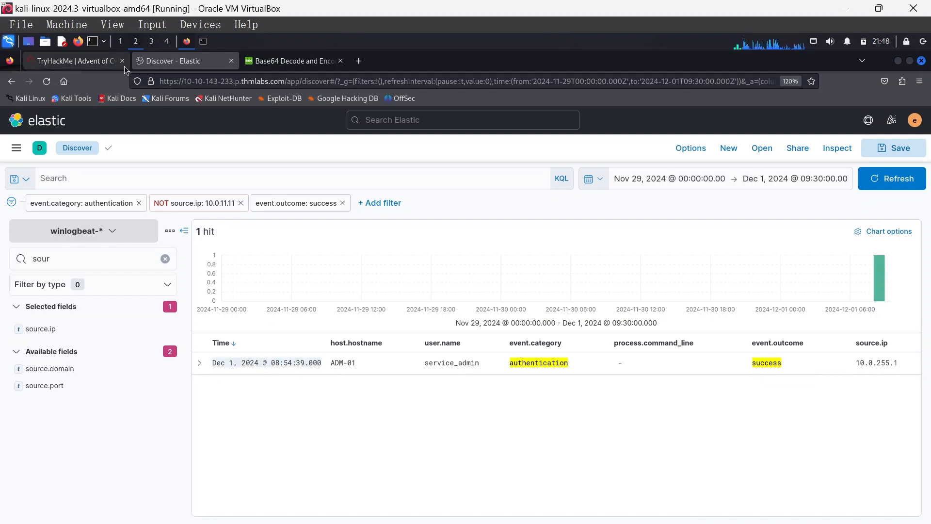
# - In TryHackMe, submit Dec 1, 2024 08:54:39.000 without the @ sign as Glitch's successful logon time to ADM-01
pyautogui.click(103, 62)
pyautogui.click(398, 429)
pyautogui.write('Dec 1, 2024 @ 08:54:39.000')
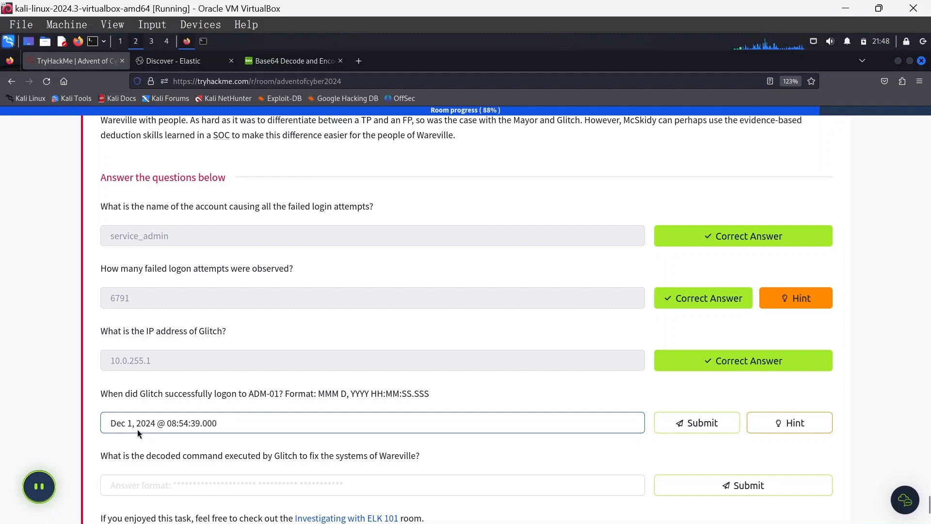
pyautogui.doubleClick(164, 423)
pyautogui.press('BackSpace')
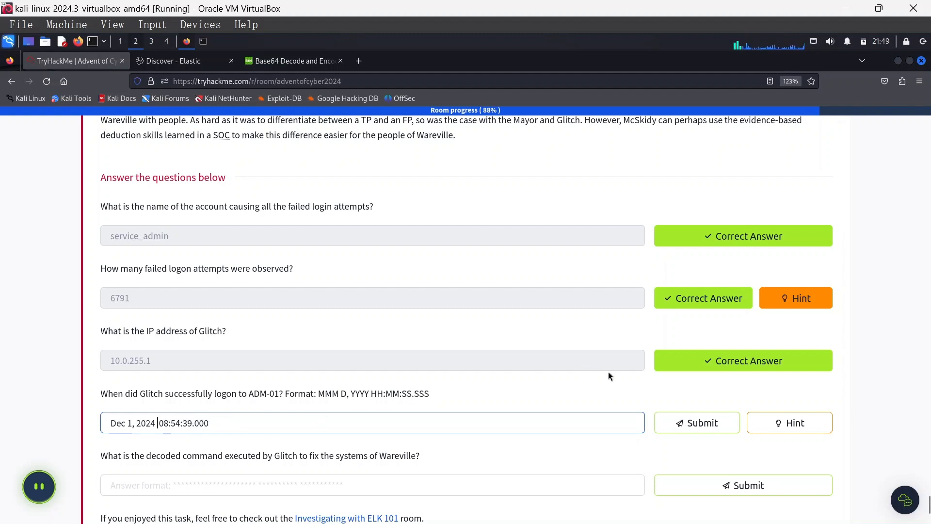
pyautogui.click(697, 425)
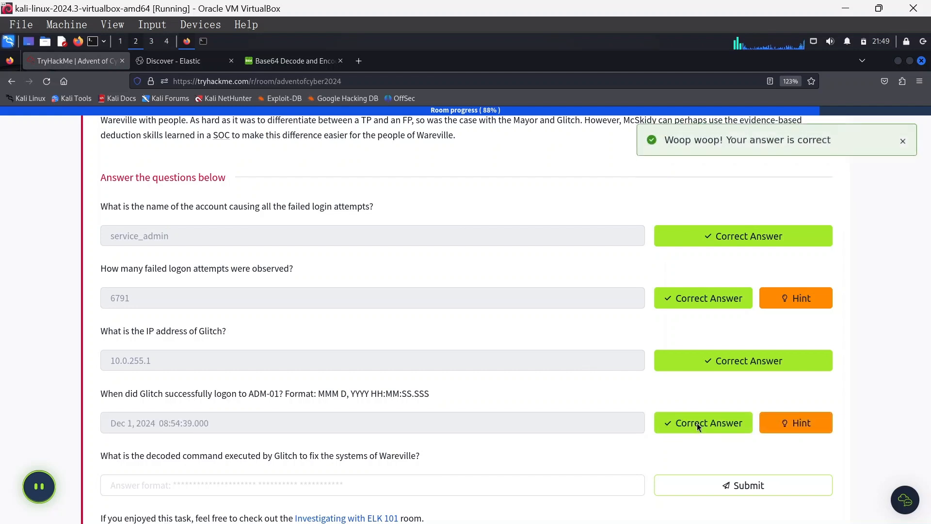
# - Switch to the Base64 decoder page and copy the decoded command Install-WindowsUpdate -AcceptAll -AutoReboot
pyautogui.scroll(-2, 537, 358)
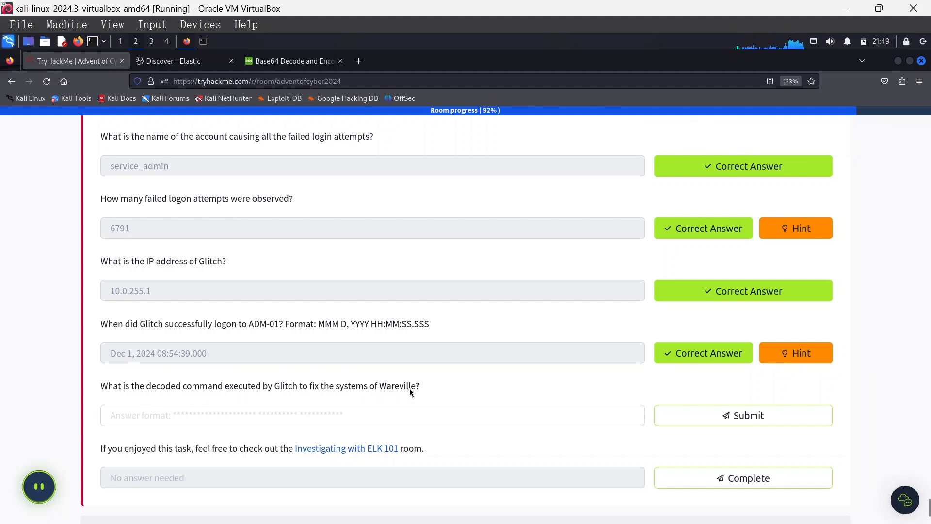
pyautogui.click(295, 61)
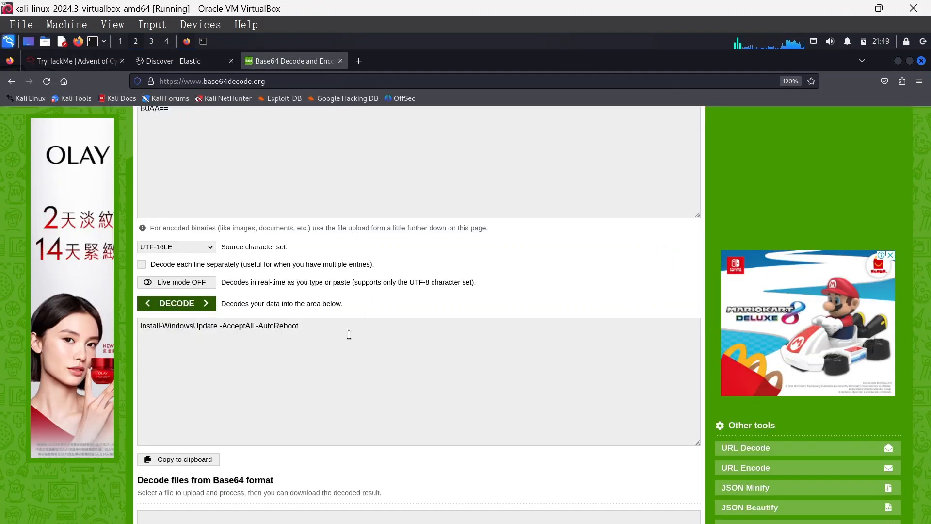
pyautogui.tripleClick(274, 323)
pyautogui.hotkey('ctrl', 'c')
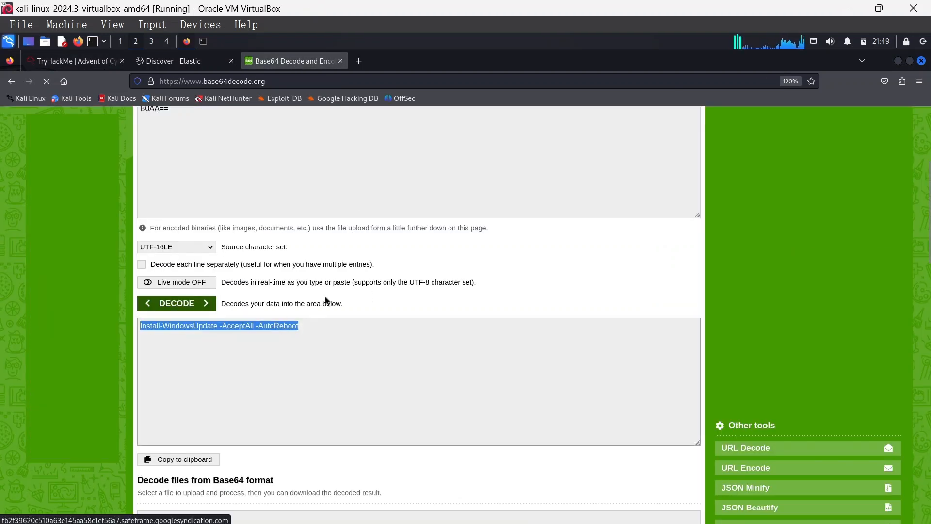
pyautogui.click(210, 131)
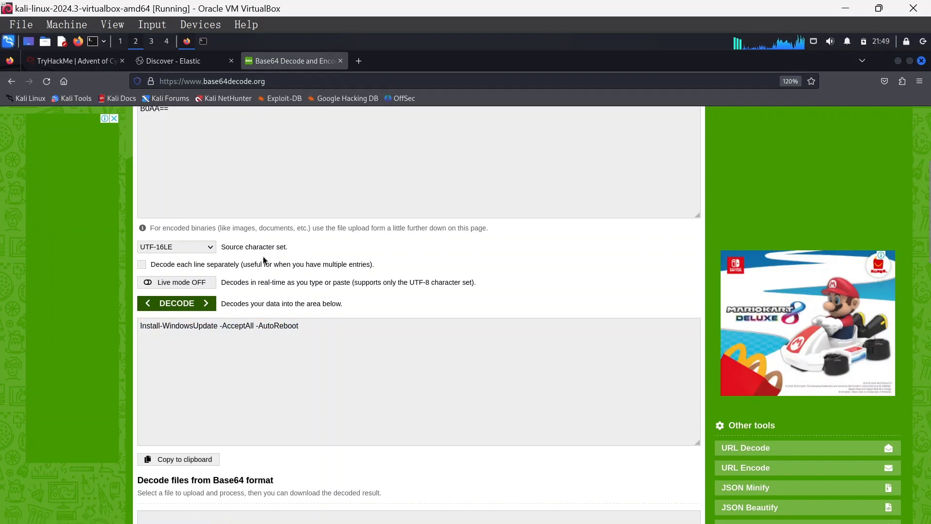
pyautogui.scroll(4, 254, 153)
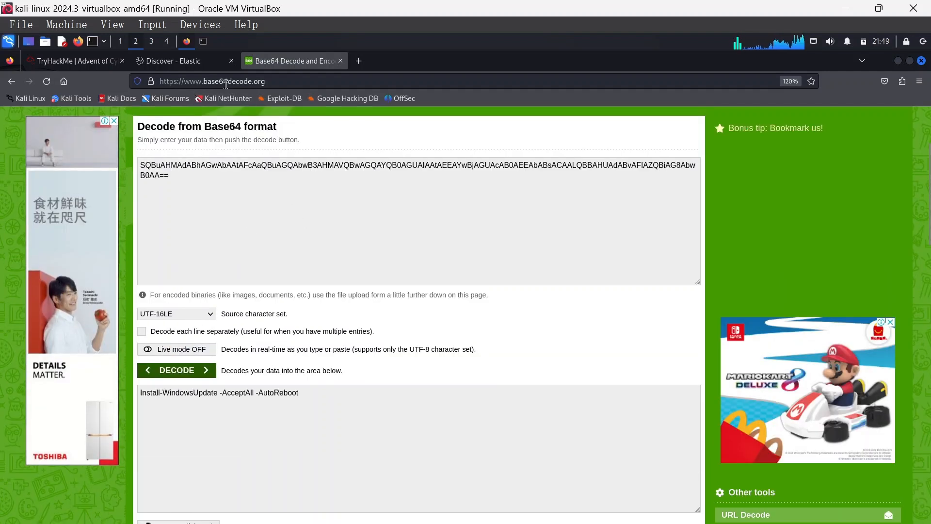
# - Back in TryHackMe, submit Install-WindowsUpdate -AcceptAll -AutoReboot as the decoded command Glitch executed to fix Wareville's systems
pyautogui.click(188, 65)
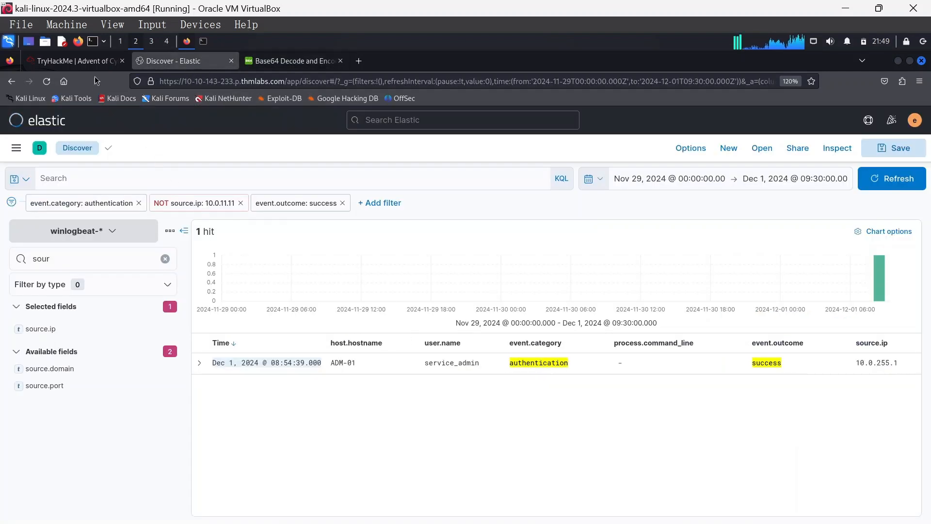
pyautogui.click(90, 62)
pyautogui.click(237, 424)
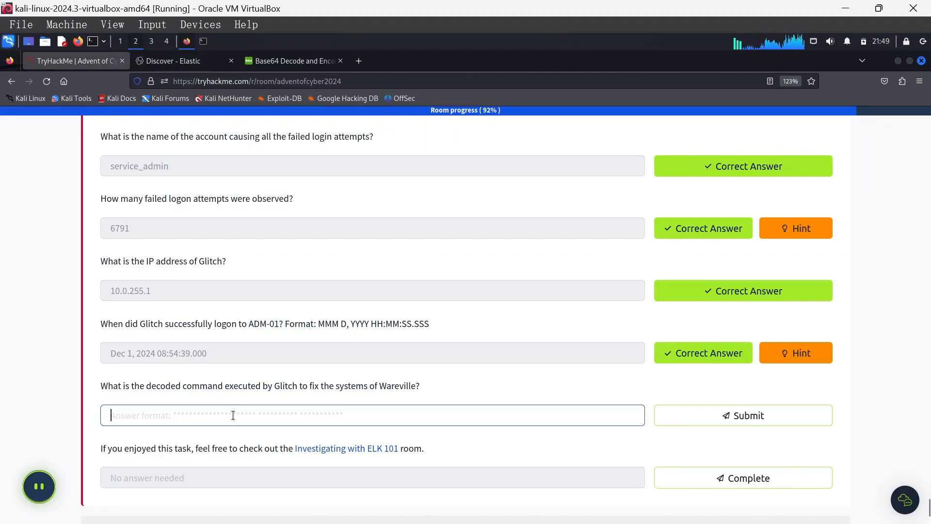
pyautogui.hotkey('ctrl', 'v')
pyautogui.click(726, 419)
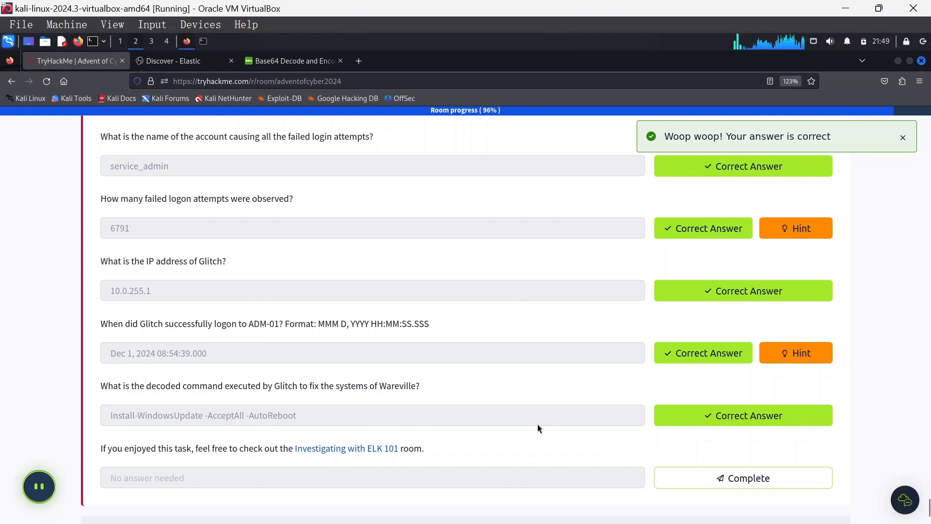
# - Mark the last item, about the Investigating with ELK 101 room, as complete
pyautogui.scroll(-2, 310, 440)
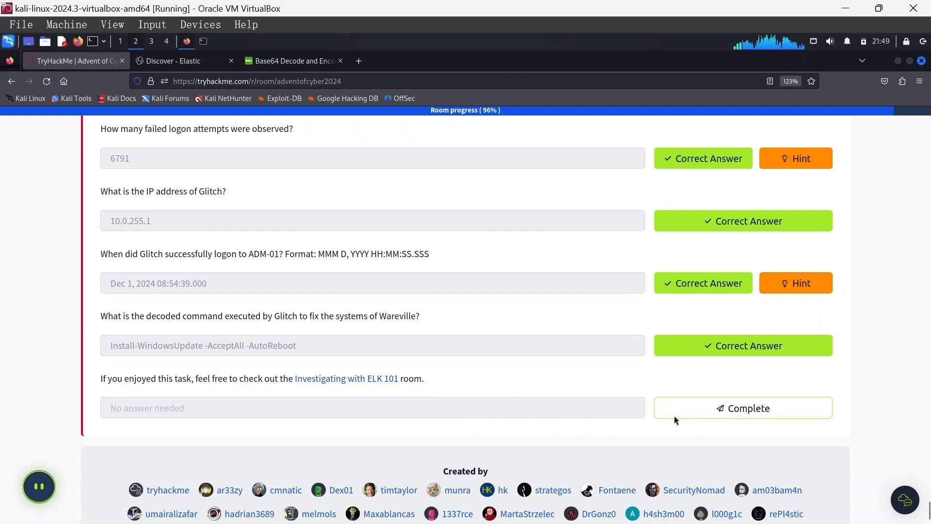
pyautogui.click(700, 411)
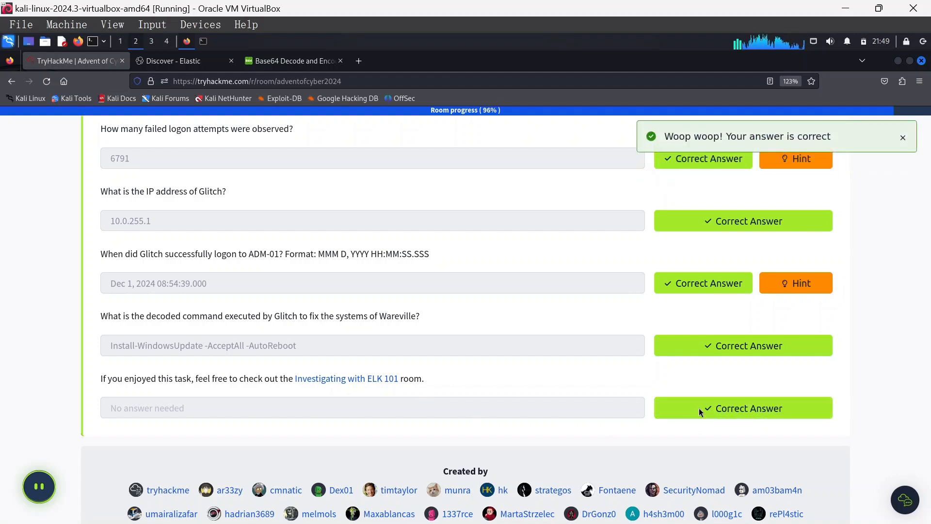
pyautogui.scroll(15, 684, 381)
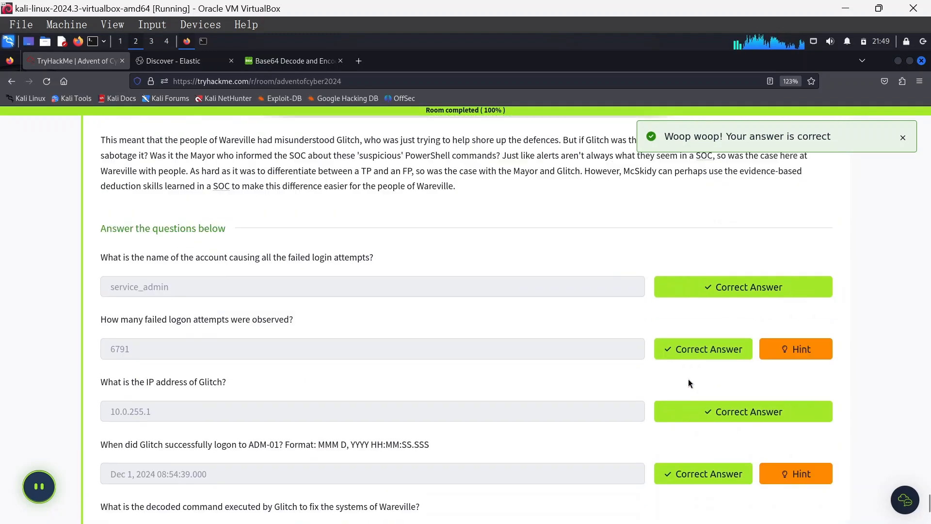
# - Collapse the completed Task 8, "Day 2: One man's false positive is another man's potpourri", in the room's task list
pyautogui.scroll(15, 673, 387)
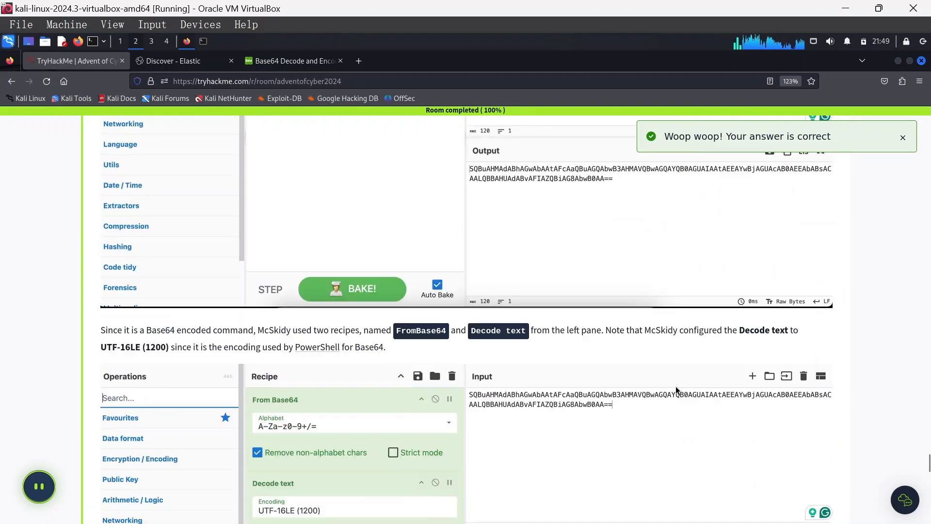
pyautogui.scroll(15, 564, 384)
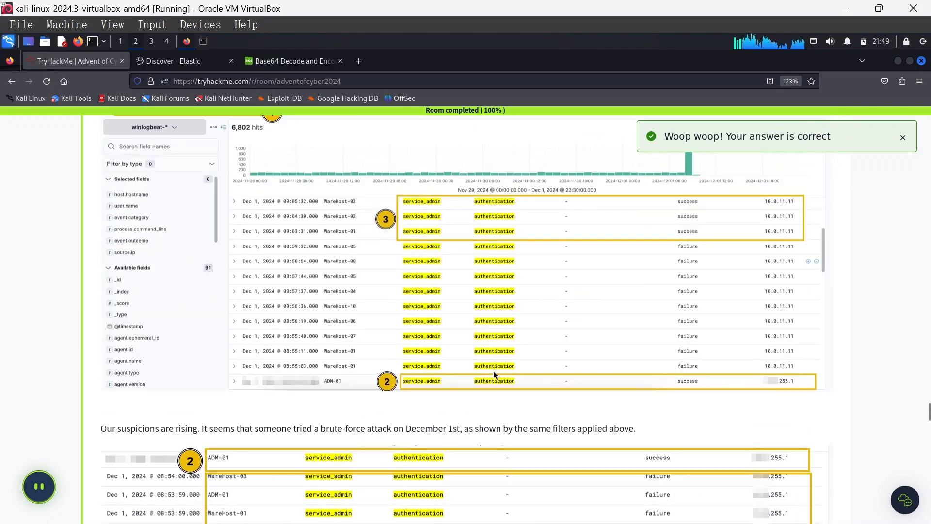
pyautogui.scroll(15, 478, 364)
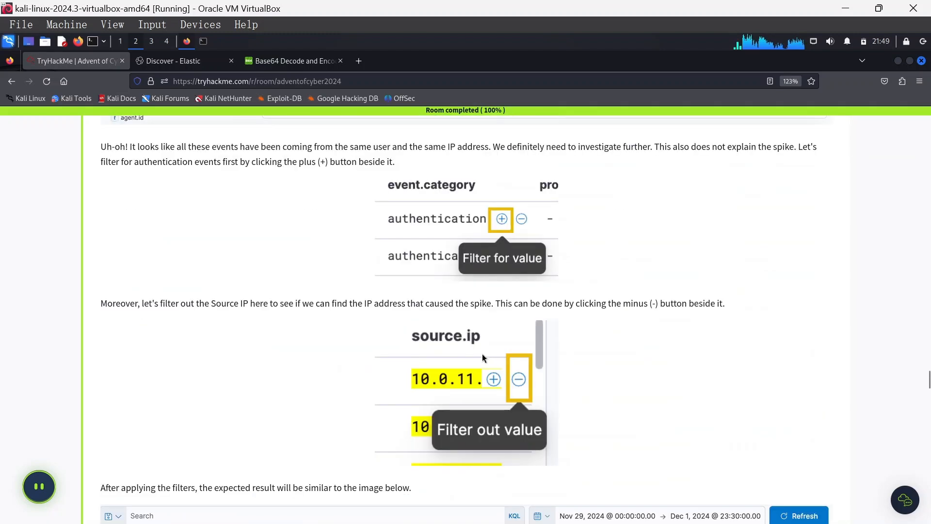
pyautogui.scroll(15, 484, 356)
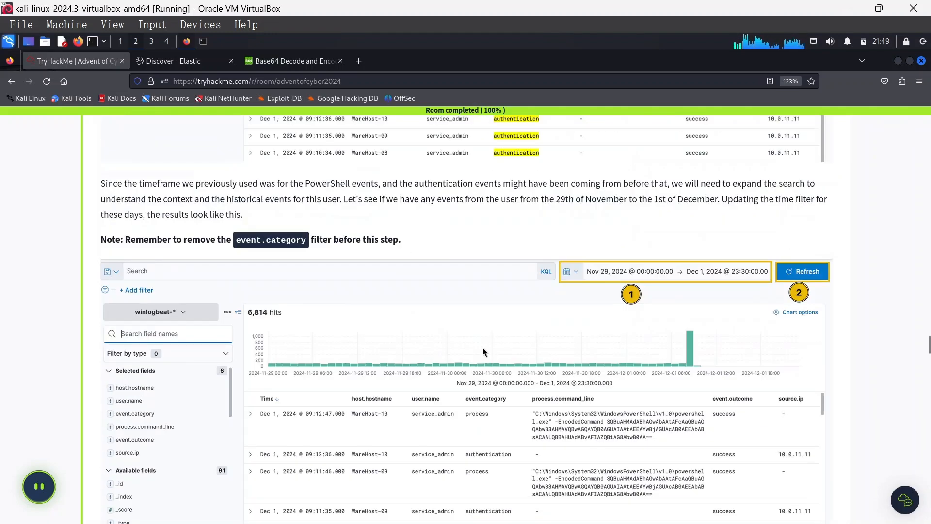
pyautogui.scroll(15, 485, 345)
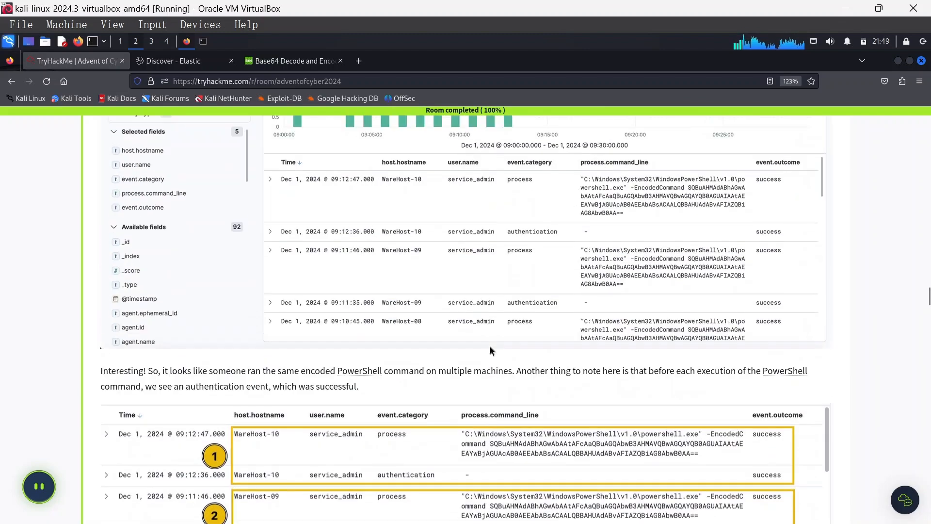
pyautogui.scroll(15, 497, 347)
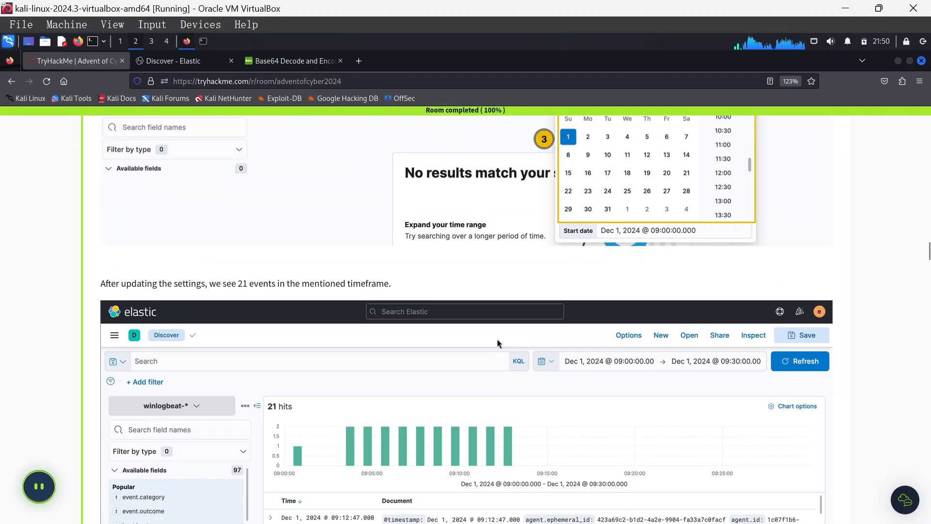
pyautogui.scroll(20, 495, 303)
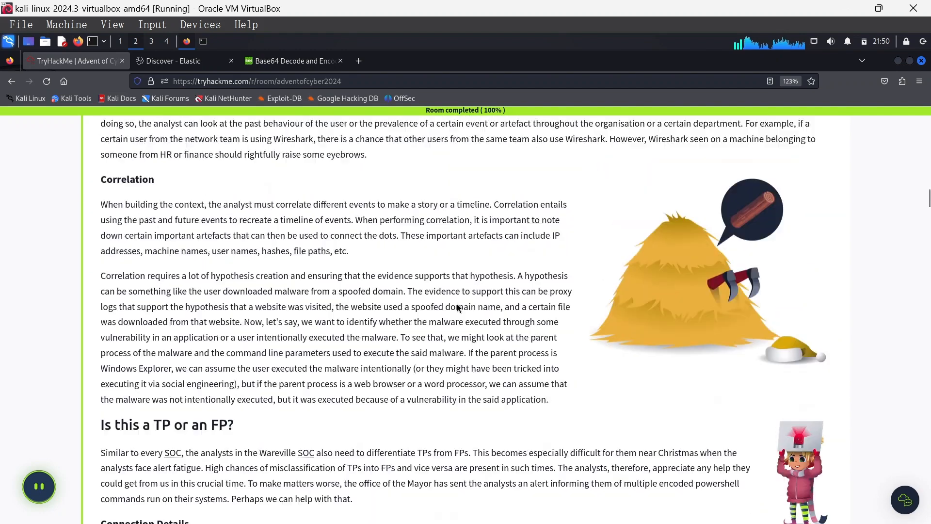
pyautogui.scroll(15, 388, 315)
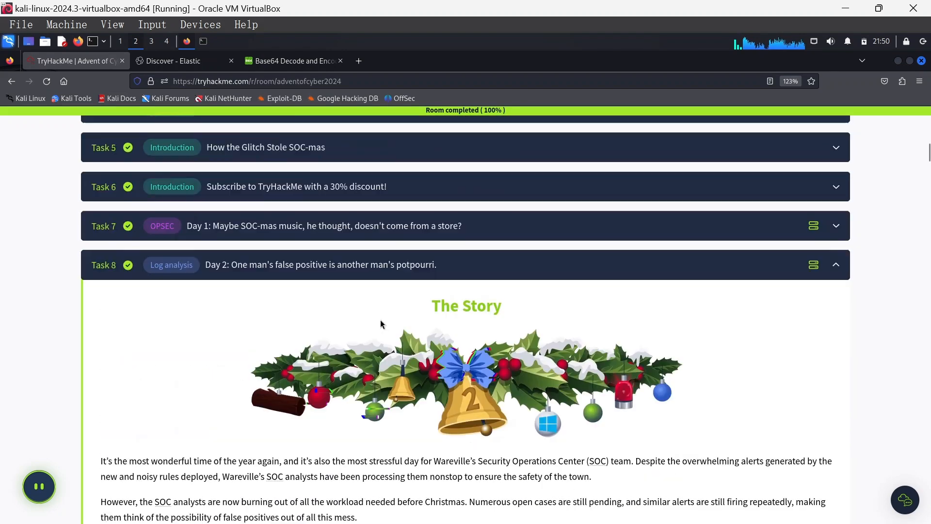
pyautogui.scroll(-5, 352, 341)
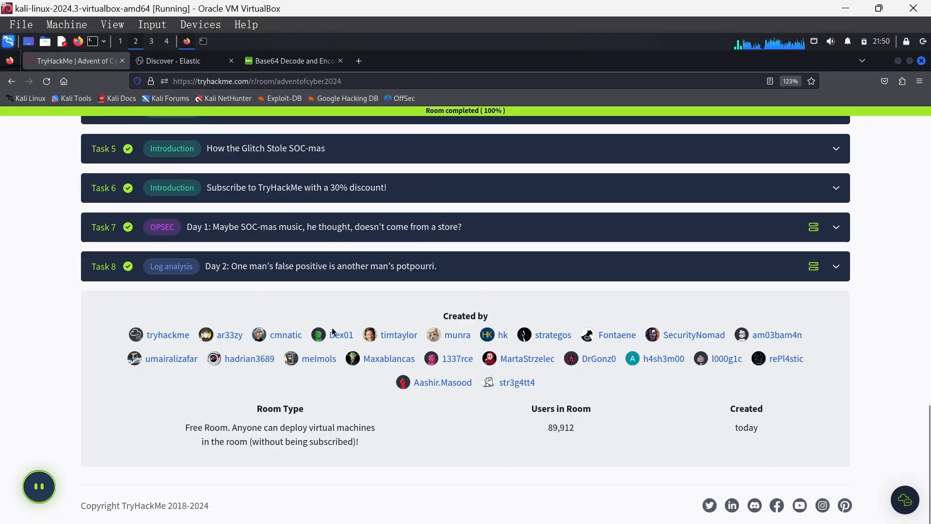